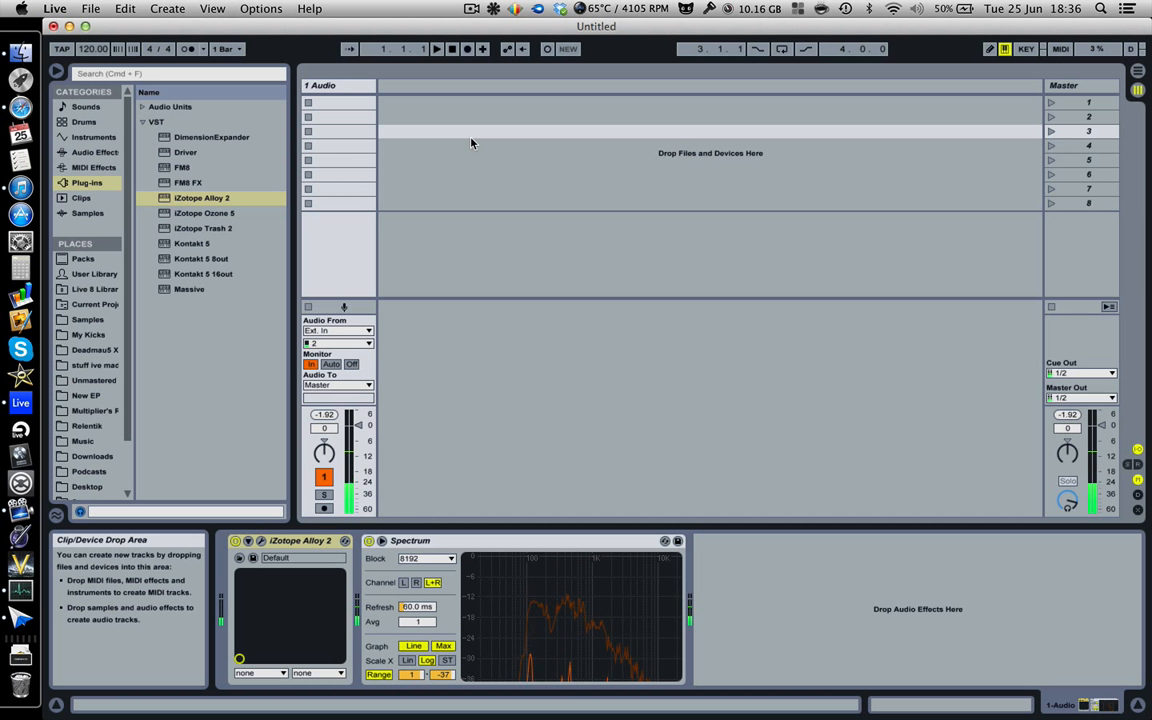
View the Arrangement timeline zoomed out to about ten bars and return to the Session view
key(Tab)
drag(329, 97, 318, 140)
drag(318, 89, 318, 140)
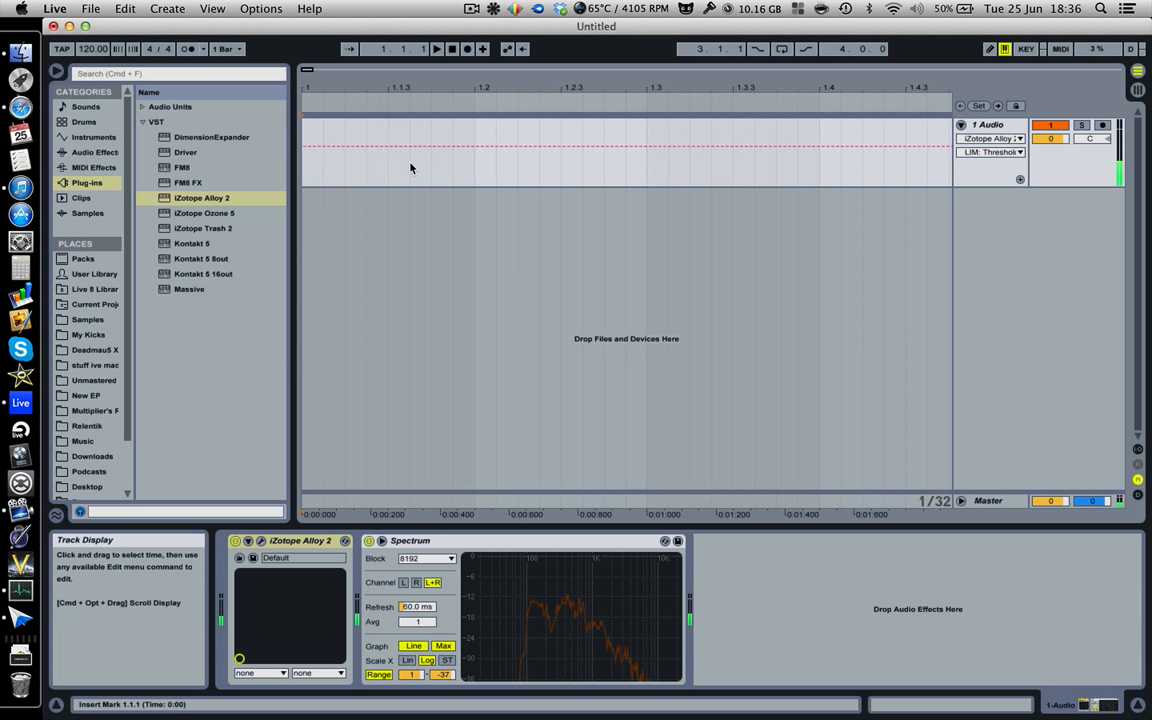
drag(430, 93, 362, 86)
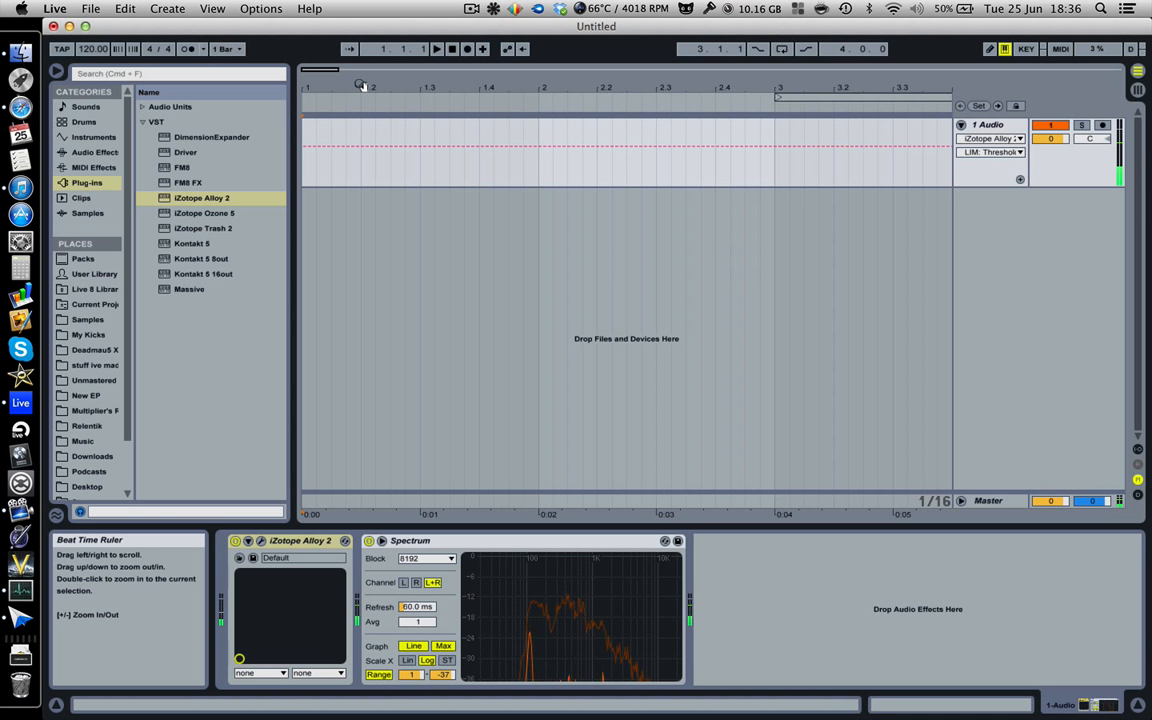
drag(362, 86, 345, 72)
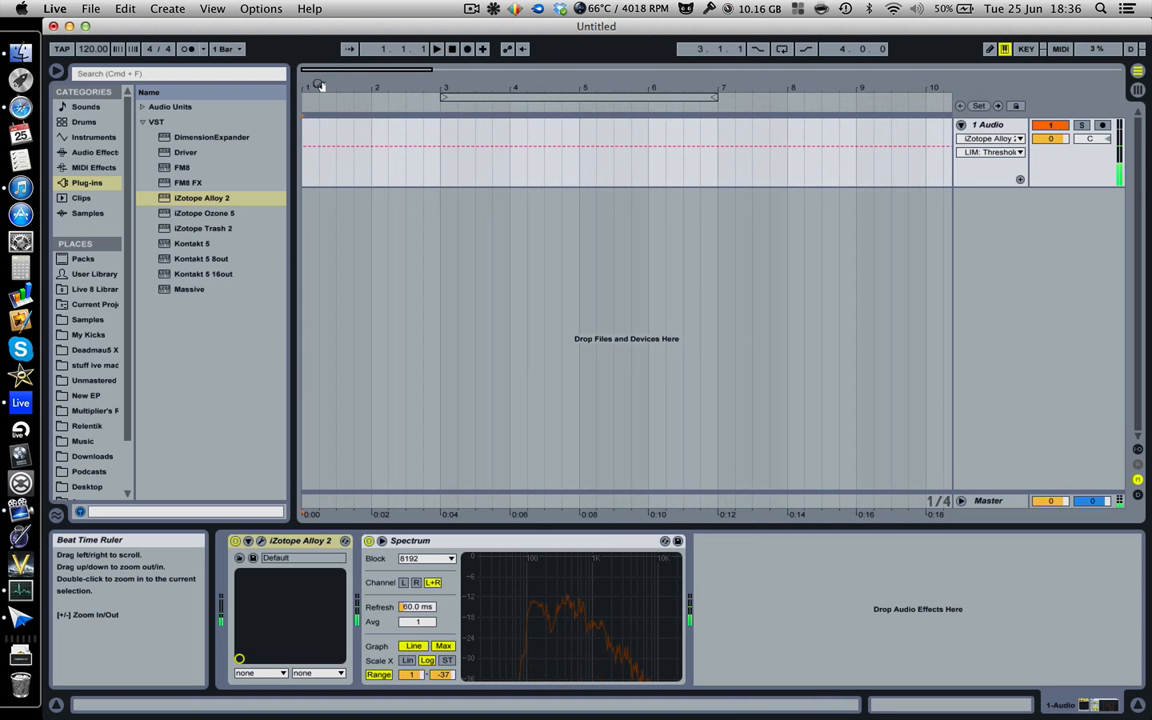
key(Tab)
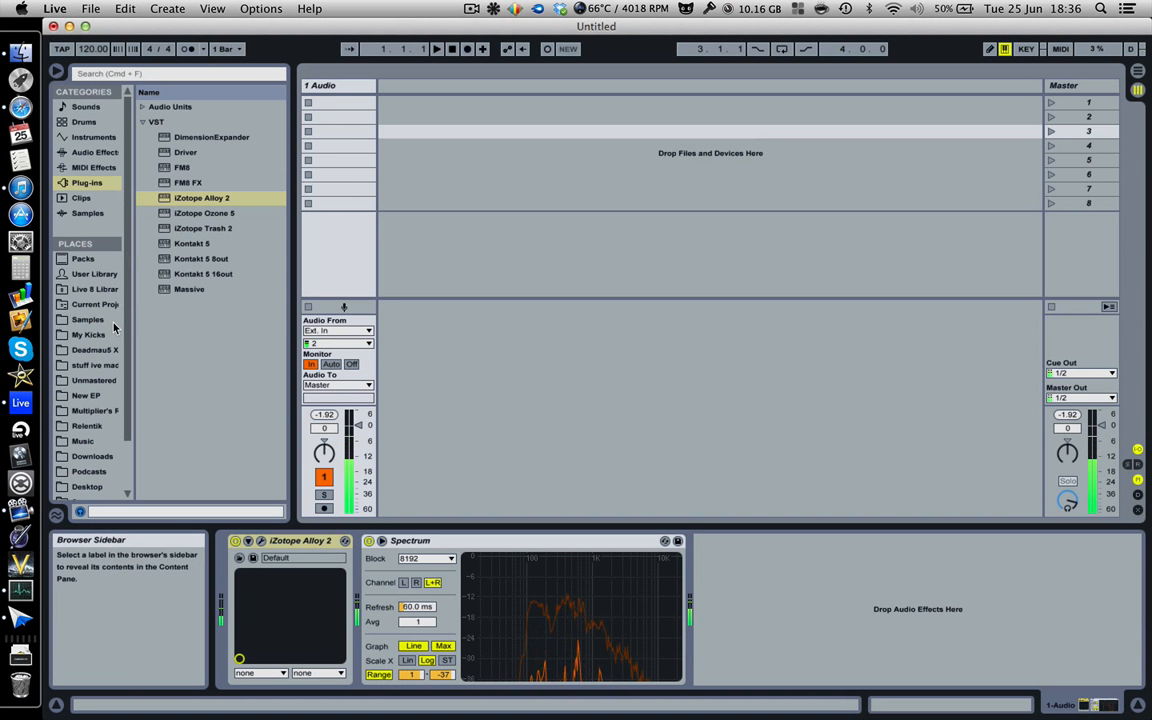
Load XF_Loop_002.wav from the Deadmau5 XFER Loops folder into the first slot of a new audio track and show its sample
click(74, 320)
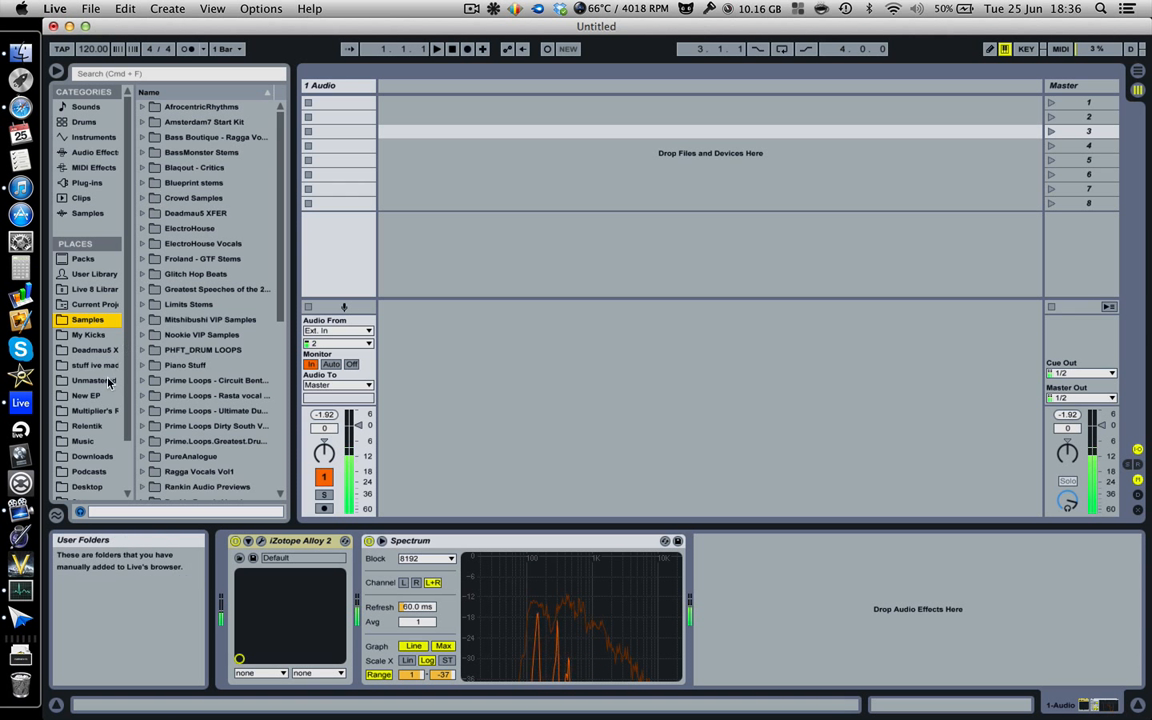
click(86, 350)
click(176, 183)
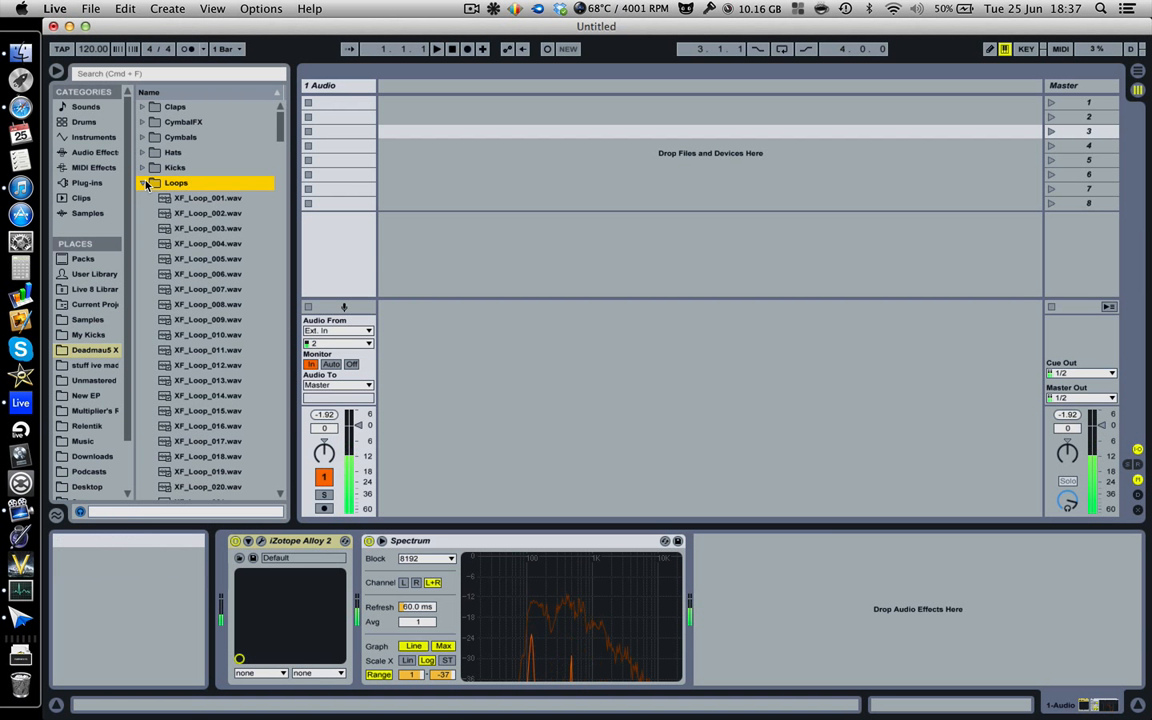
click(195, 204)
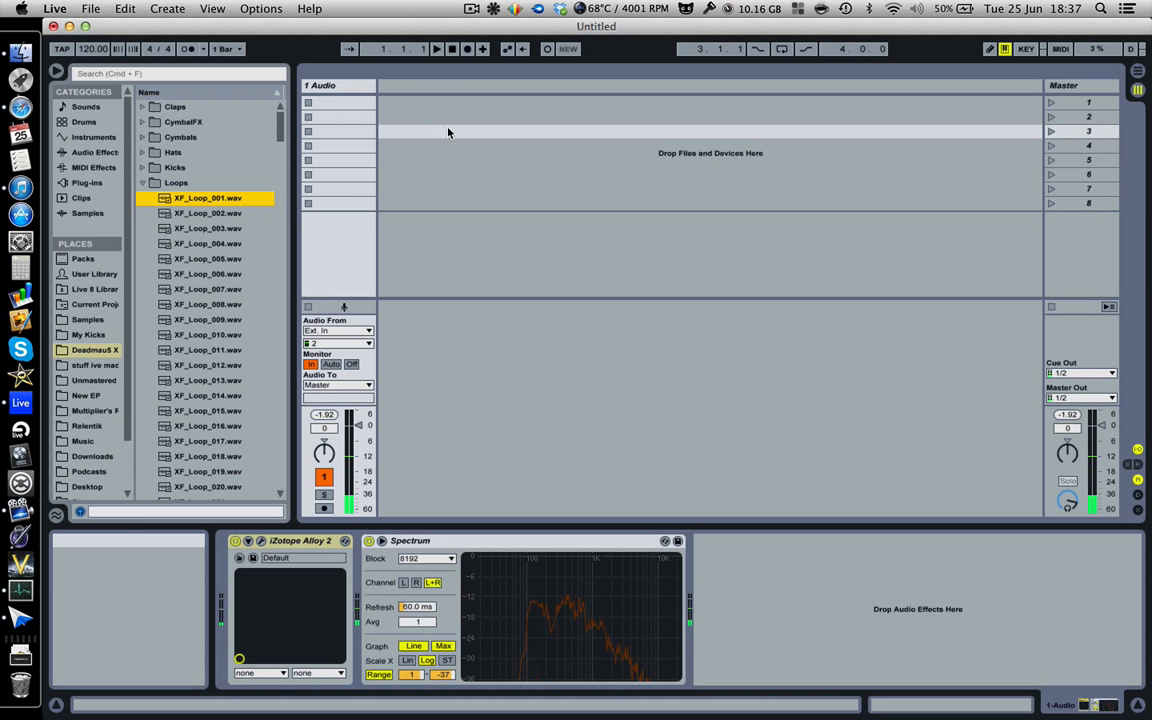
drag(190, 213, 435, 104)
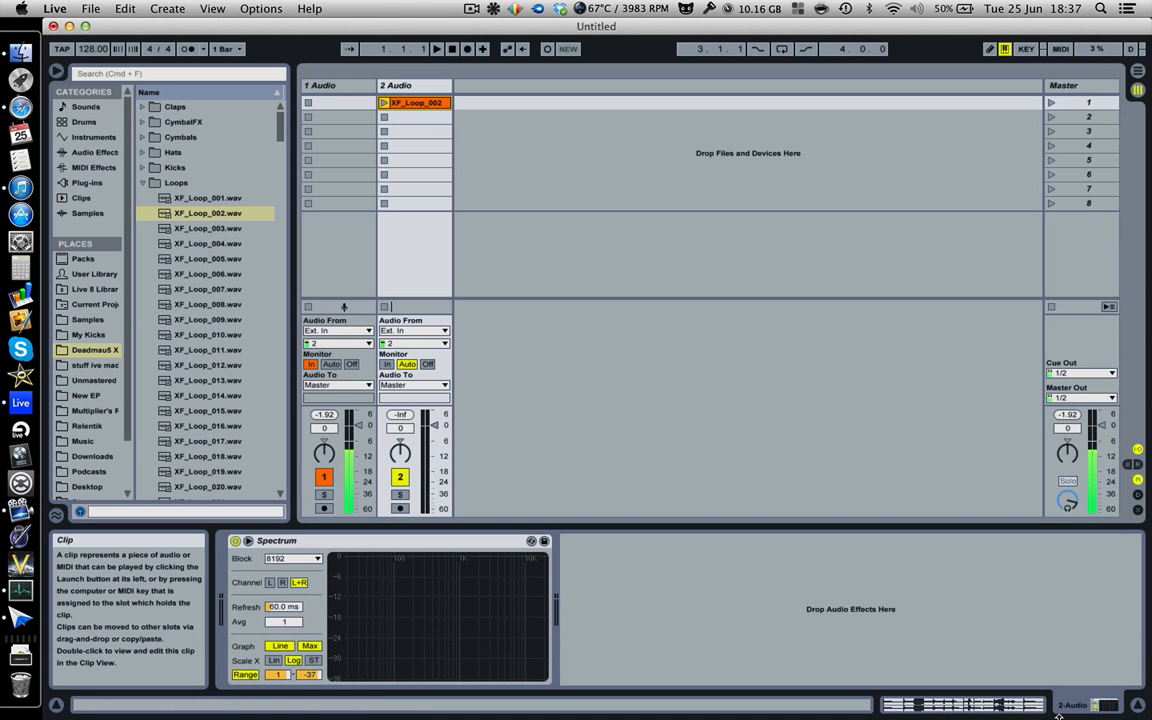
double_click(435, 104)
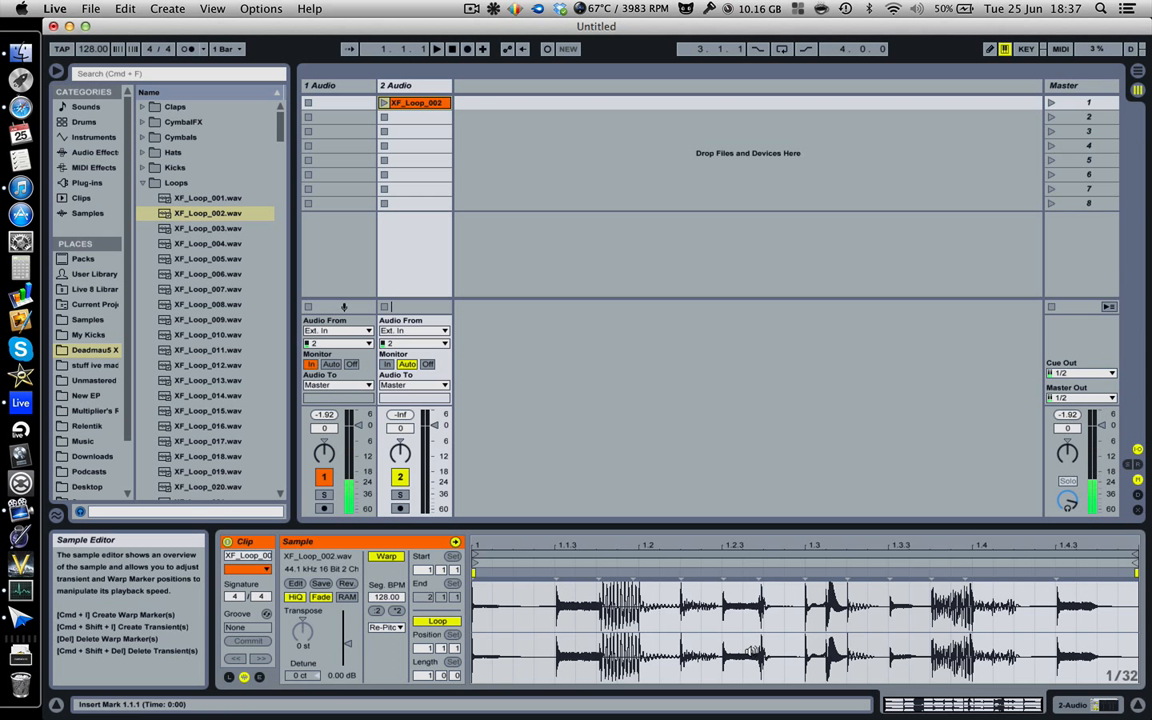
Turn warping off and back on for the XF_Loop_002 clip, keeping the whole waveform in view
click(390, 557)
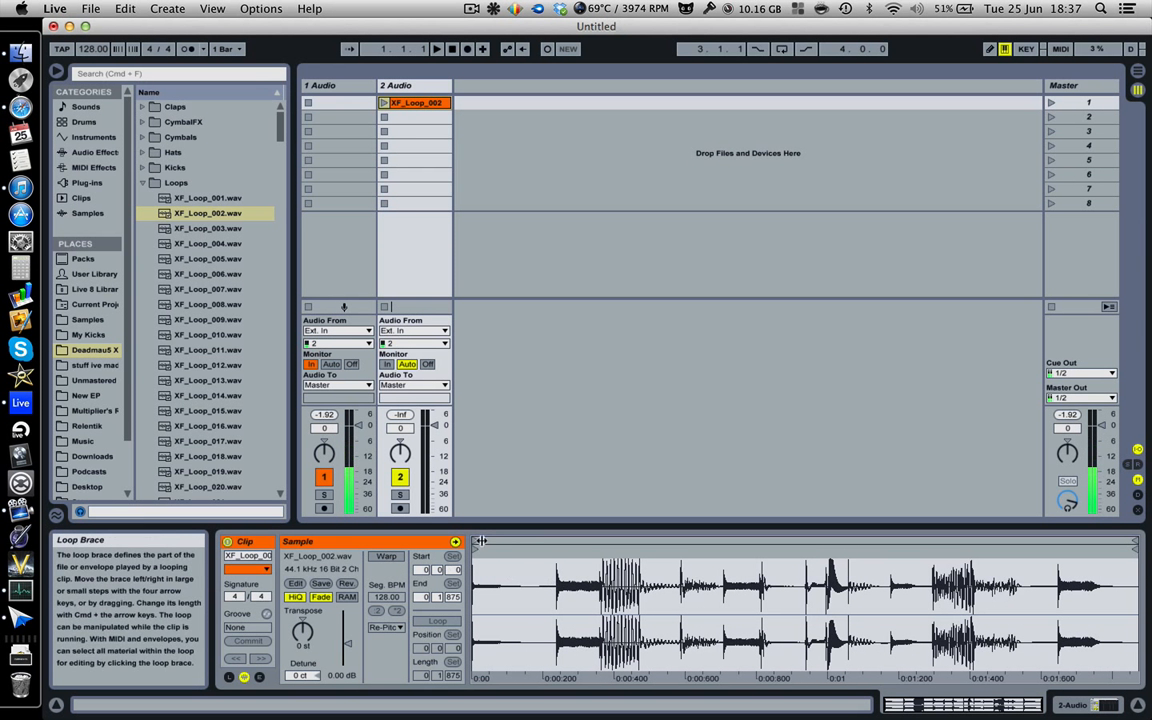
click(386, 558)
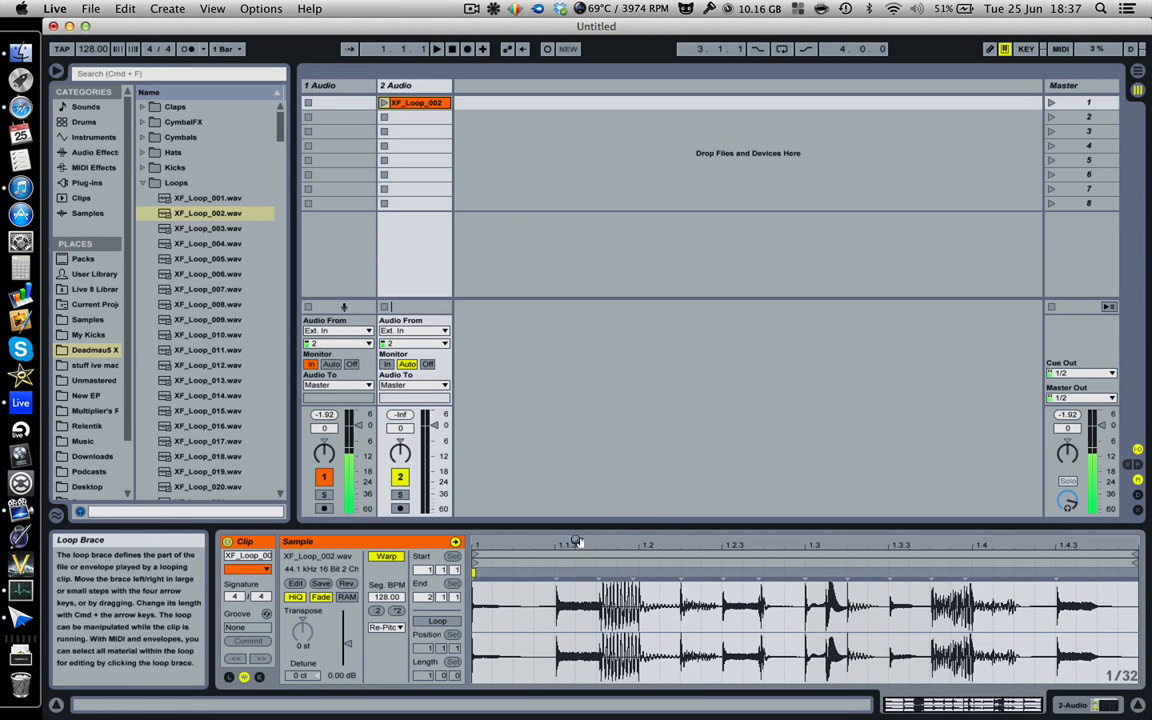
drag(634, 536, 653, 488)
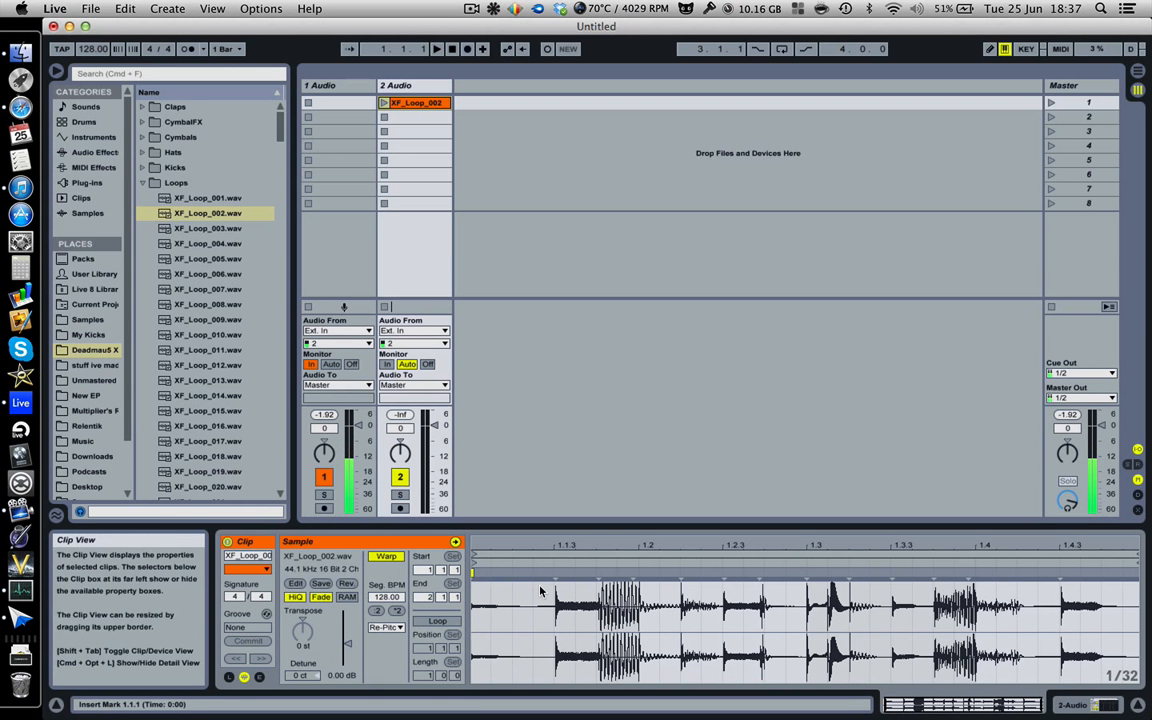
scroll(540, 591, left, 1)
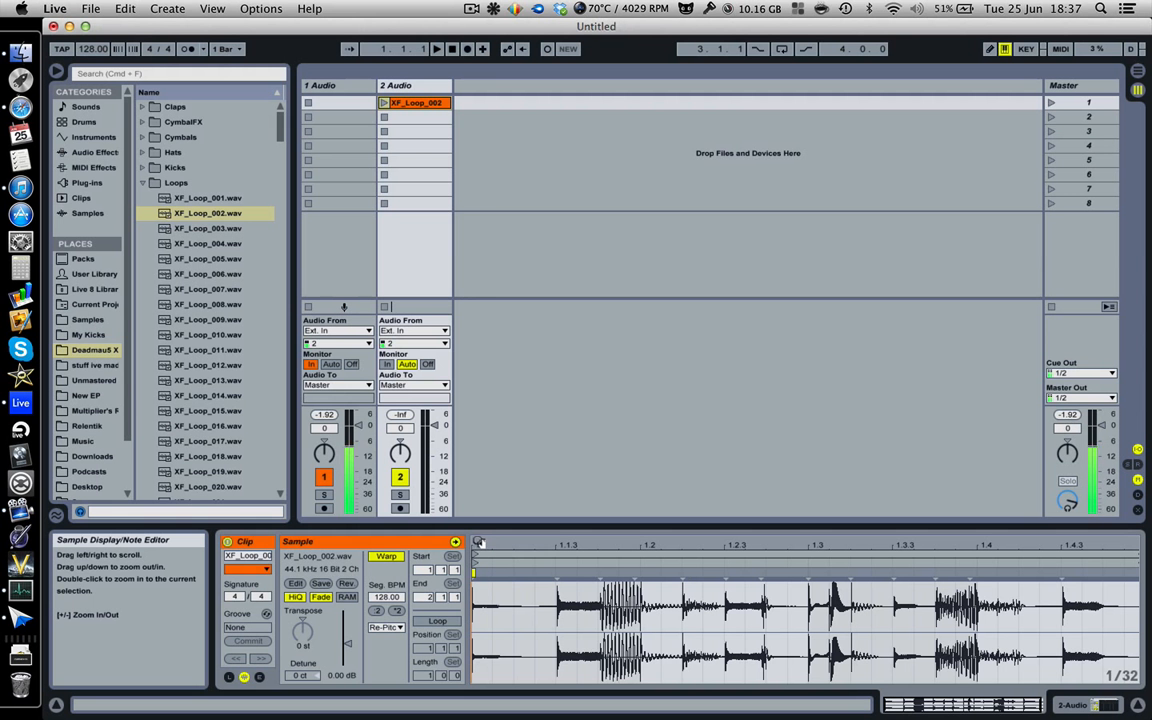
mouse_move(472, 548)
mouse_down()
mouse_move(472, 610)
mouse_move(472, 548)
mouse_up()
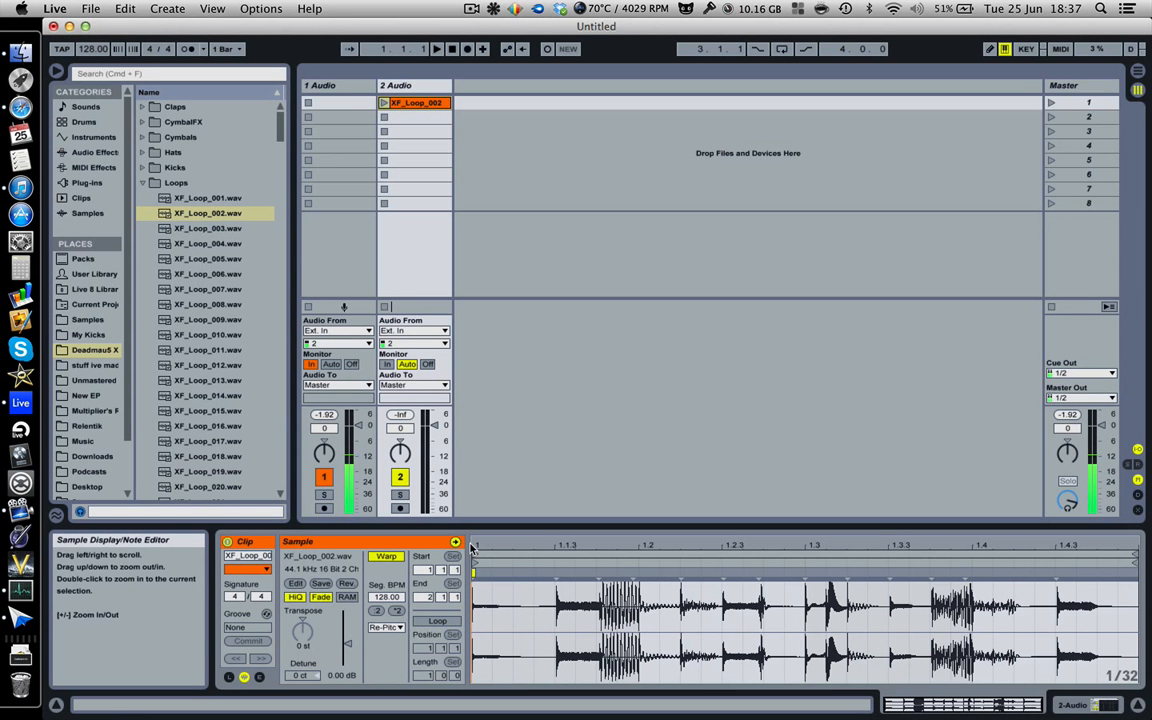
Examine the available warp modes and inspect the waveform closely at the start and end of the sample
click(390, 628)
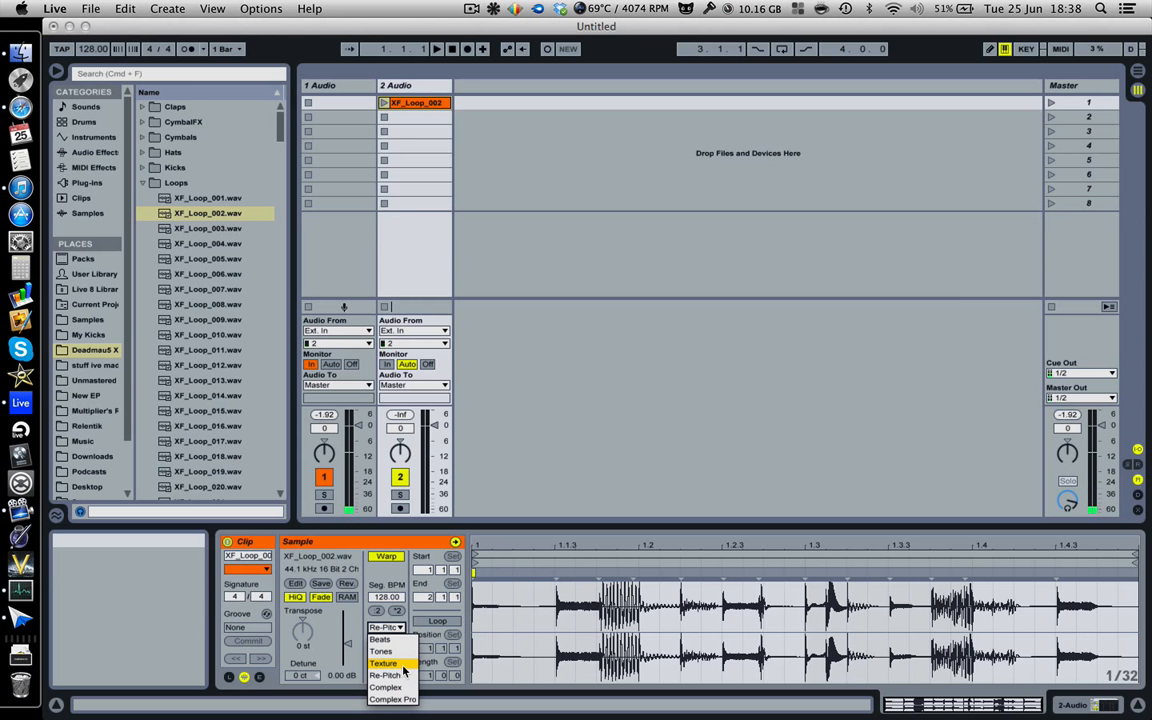
key(Escape)
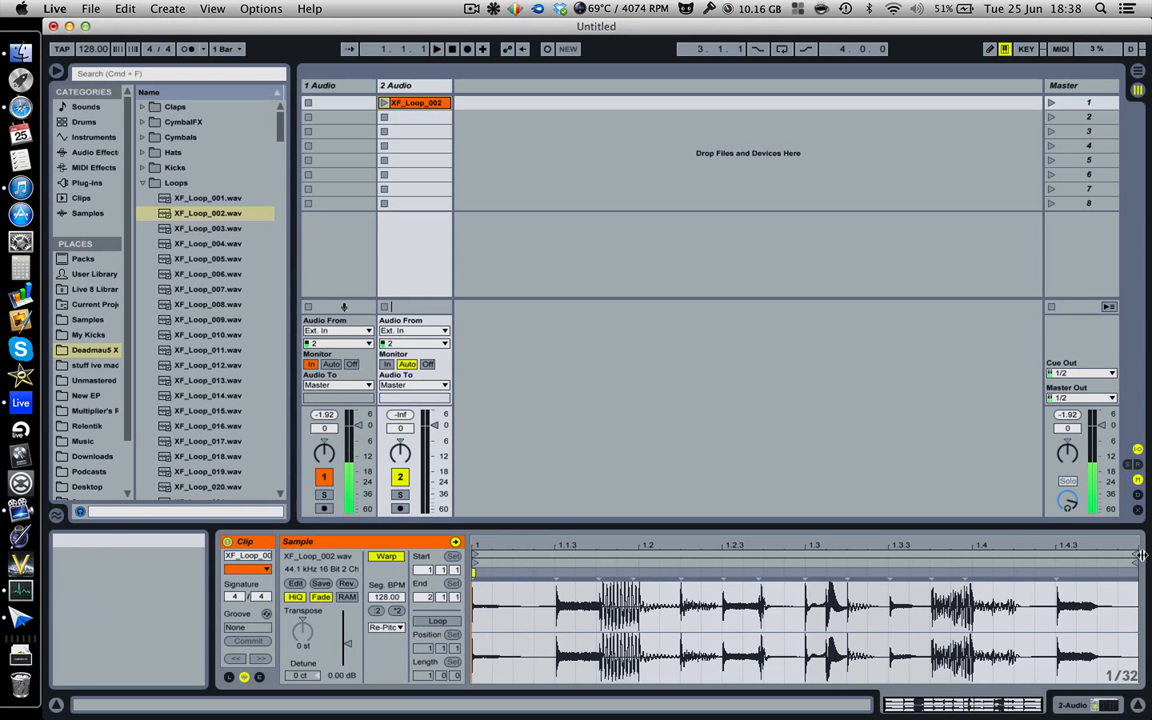
drag(516, 545, 516, 640)
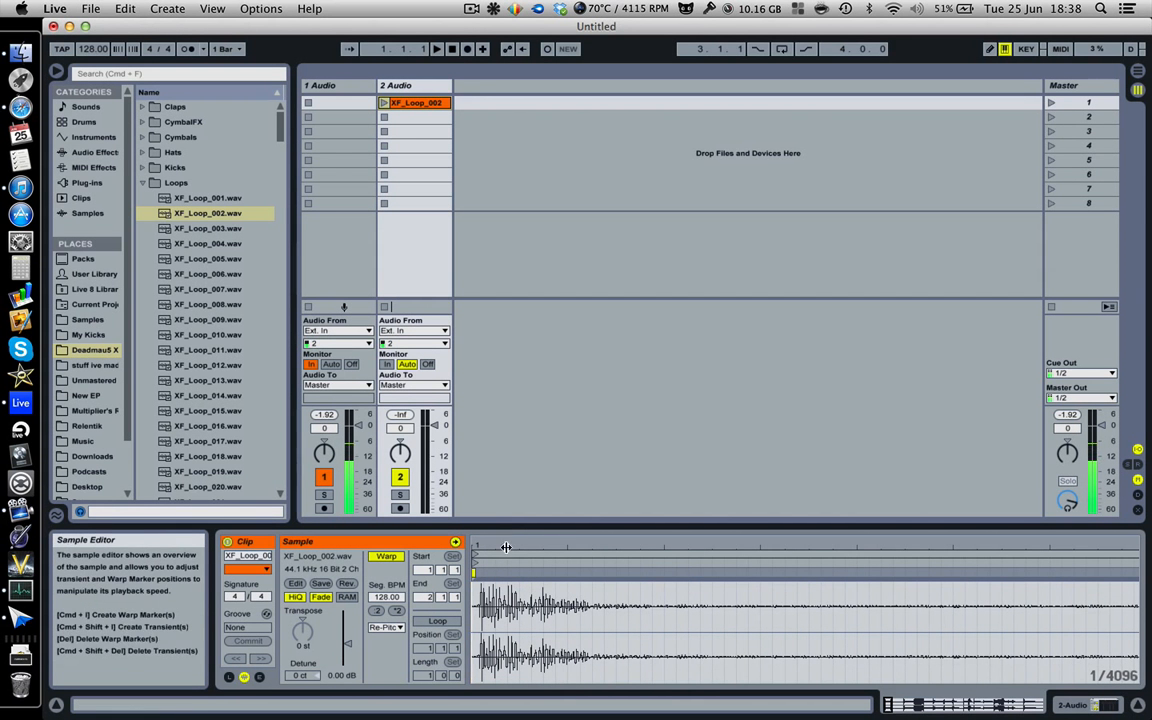
drag(472, 580, 472, 542)
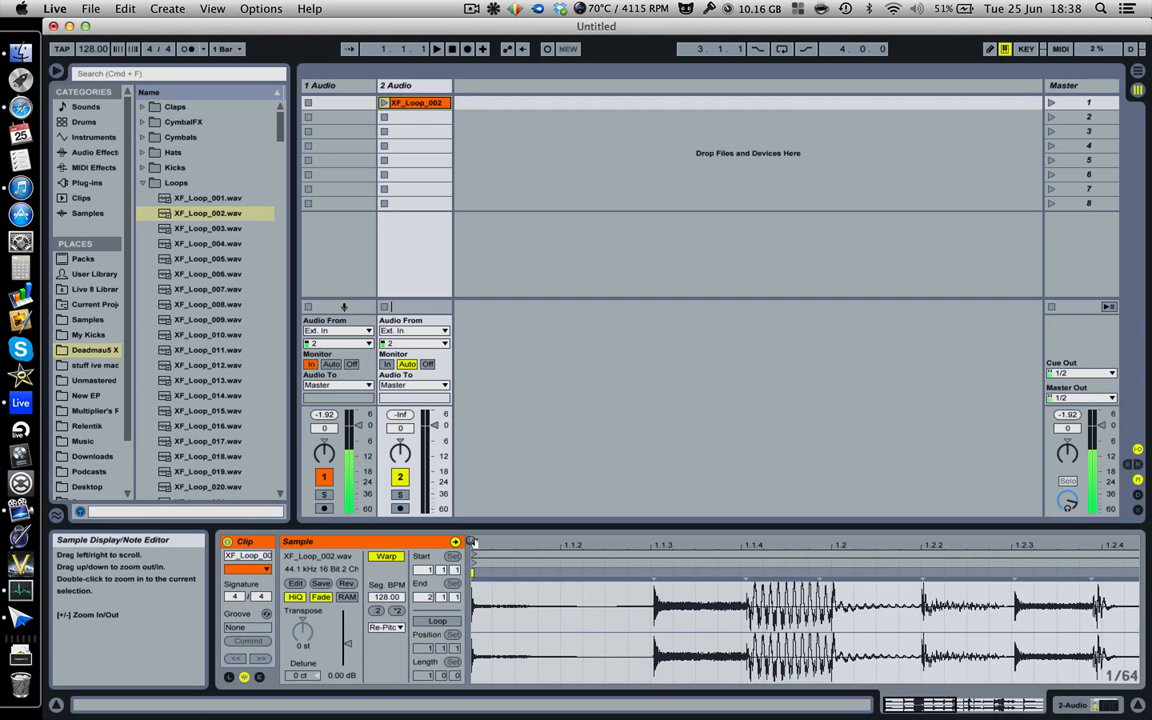
drag(761, 541, 608, 542)
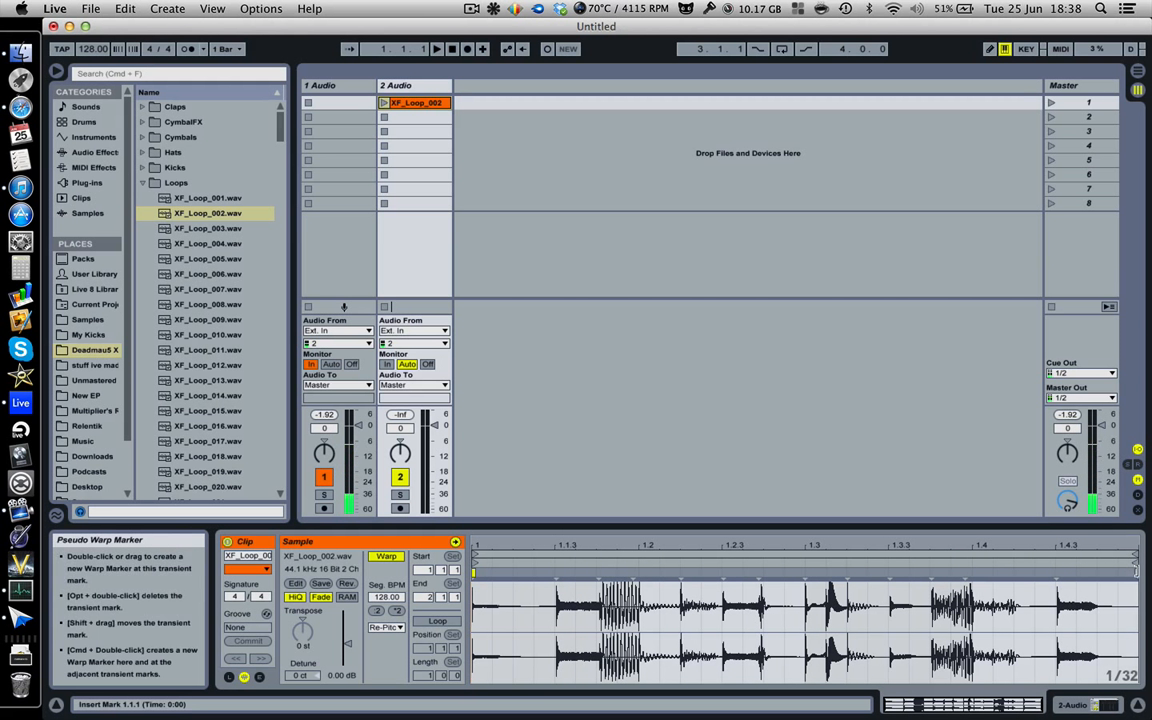
scroll(1134, 580, up, 3)
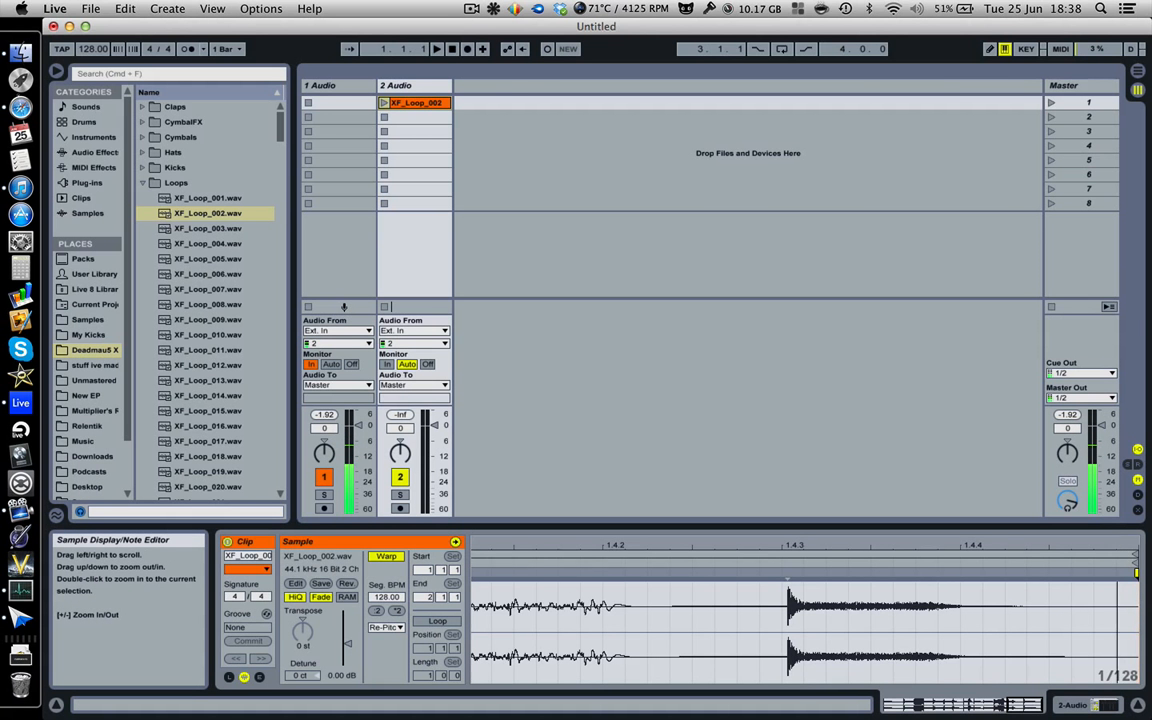
scroll(1136, 572, down, 2)
scroll(1136, 572, down, 1)
Add warp markers at the sample's end, at 1.4.2 and on the 1.4.3 hit, shifting that hit about half a sixteenth later
mouse_move(1140, 572)
mouse_down()
mouse_move(640, 574)
mouse_move(1130, 573)
mouse_move(1010, 572)
mouse_move(966, 596)
mouse_up()
double_click(963, 597)
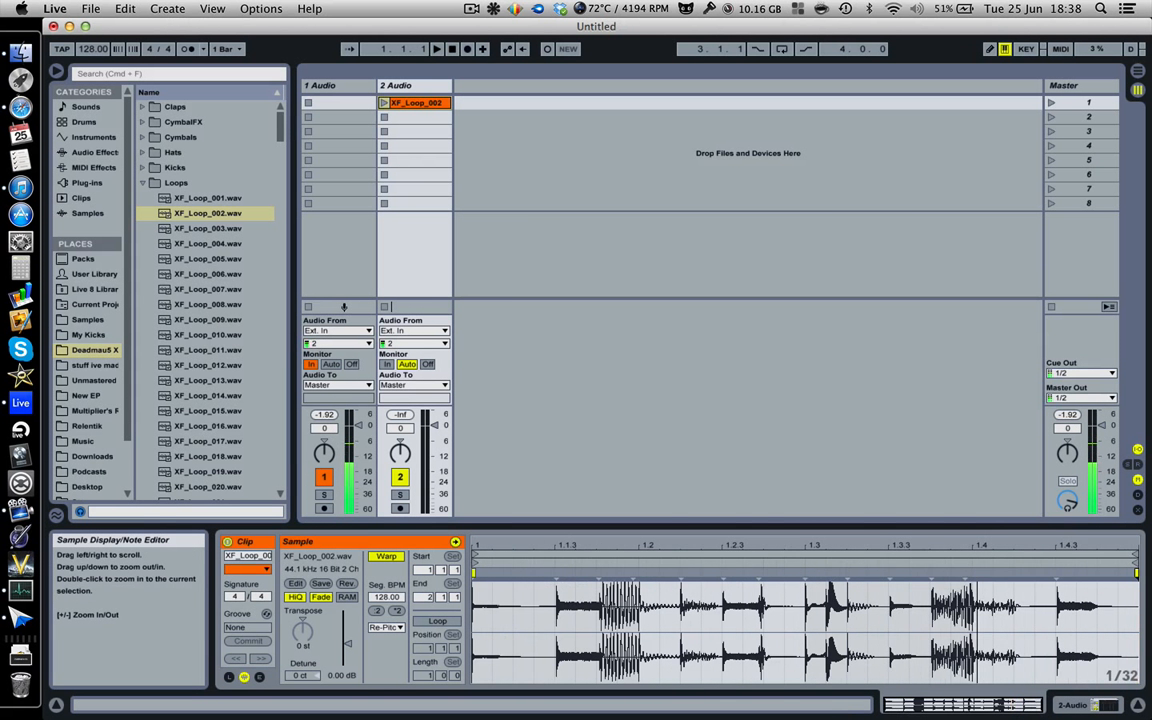
double_click(1056, 572)
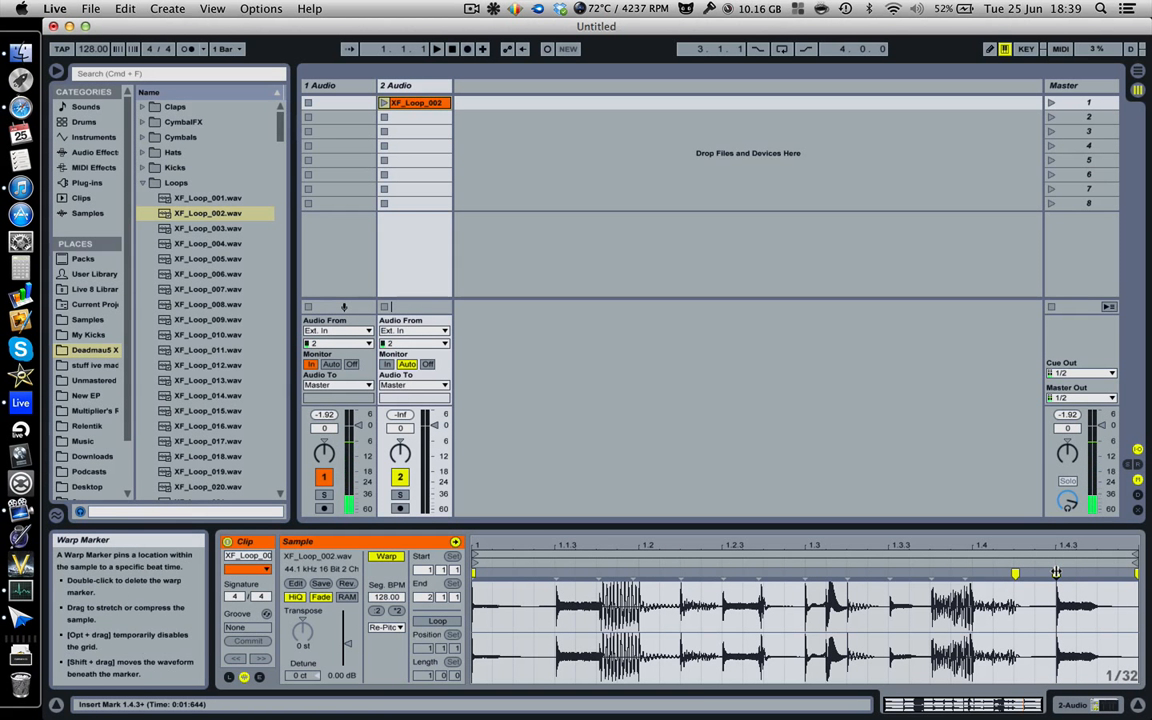
mouse_move(1043, 572)
mouse_down()
mouse_move(1030, 573)
mouse_move(1048, 573)
mouse_move(1040, 578)
mouse_up()
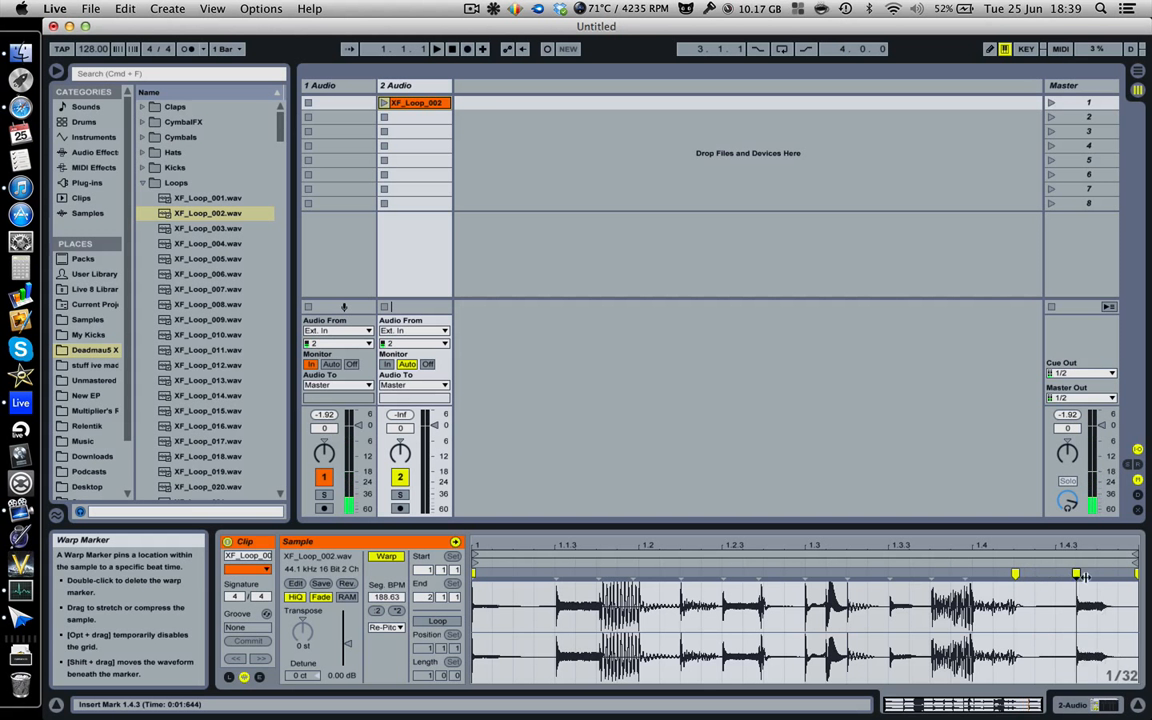
drag(1034, 572, 1078, 572)
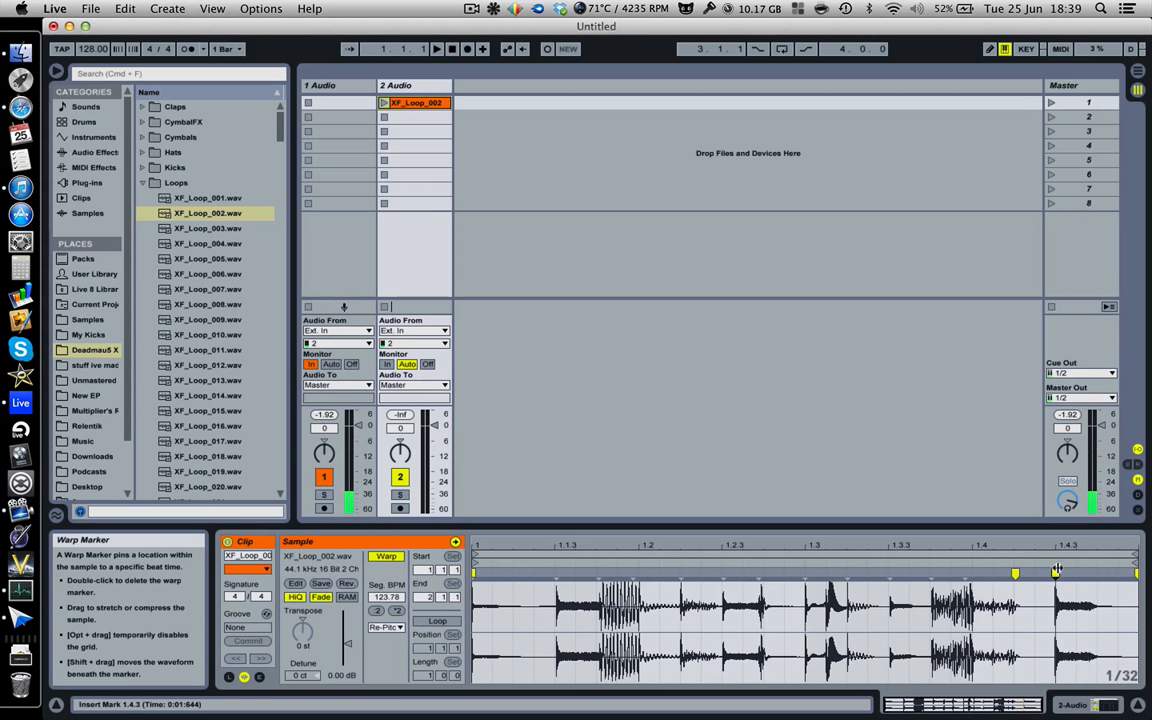
Add warp markers on the hits near 1.2.4 and 1.3.3 and move them to 1.2 and 1.3.4, keeping the Re-Pitch warp mode
double_click(758, 573)
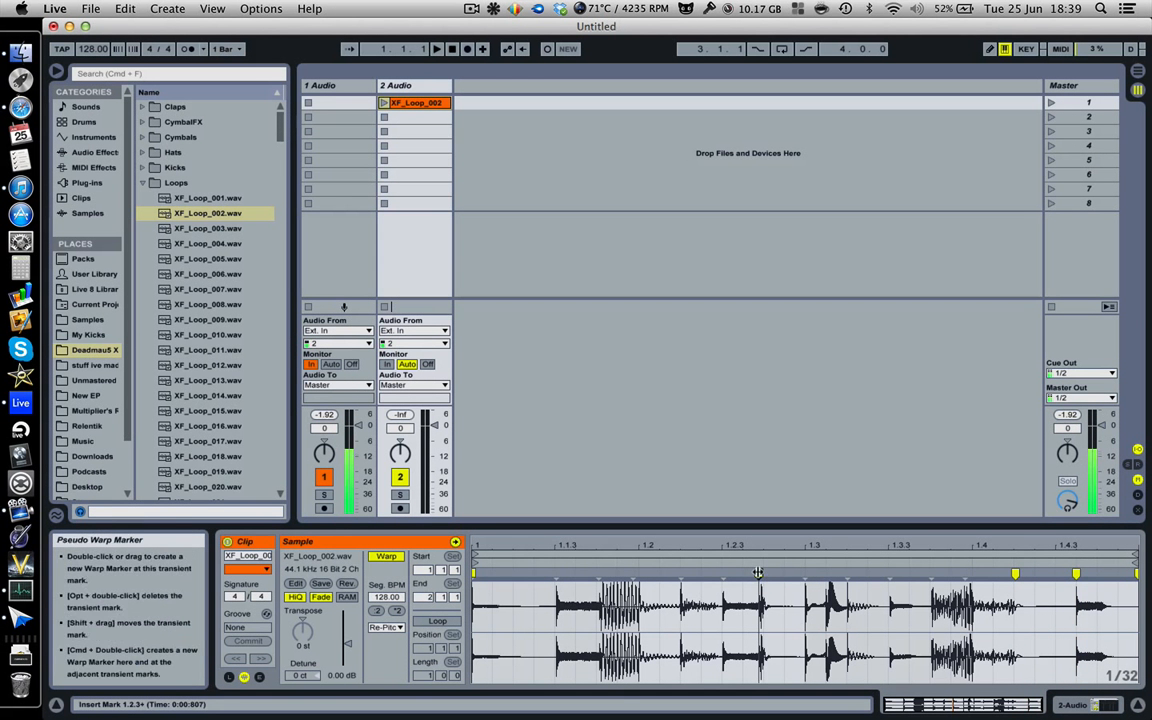
double_click(890, 573)
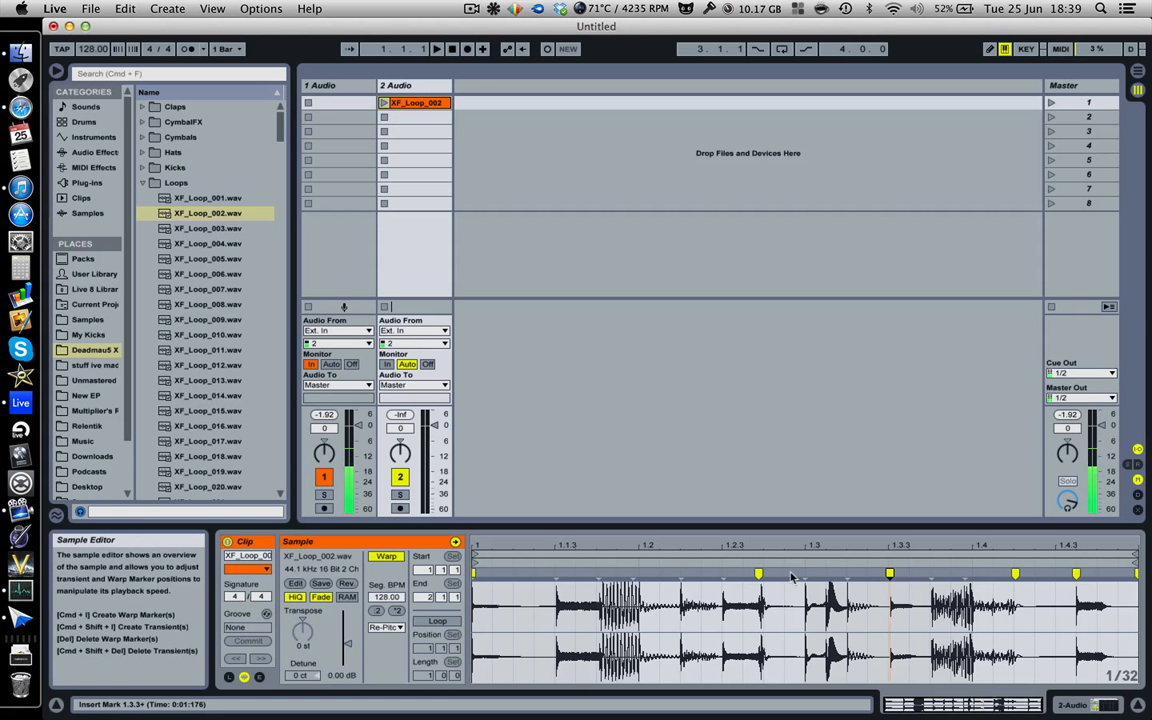
drag(758, 573, 618, 573)
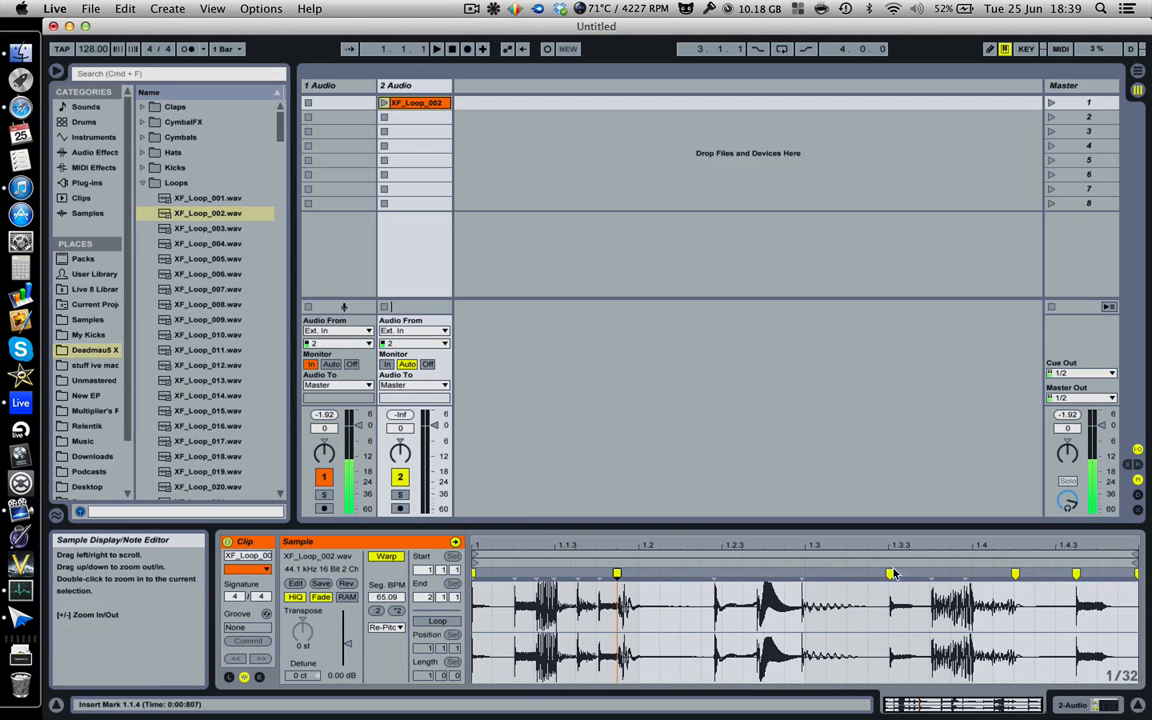
drag(890, 573, 928, 574)
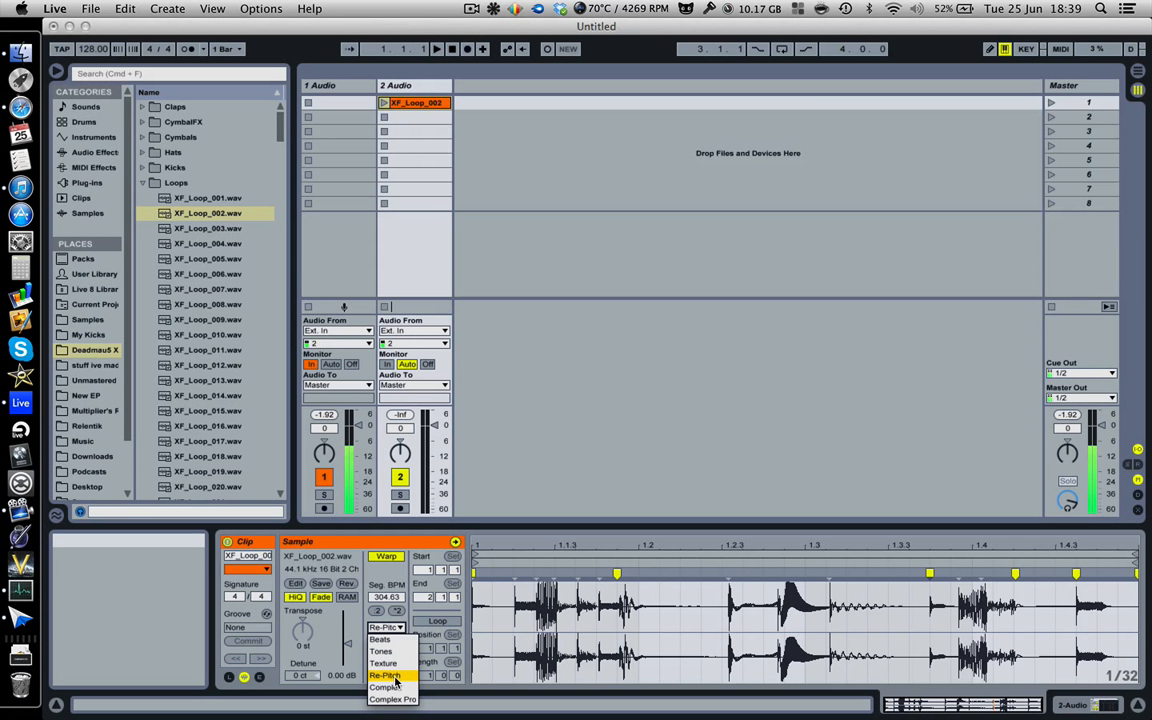
click(395, 678)
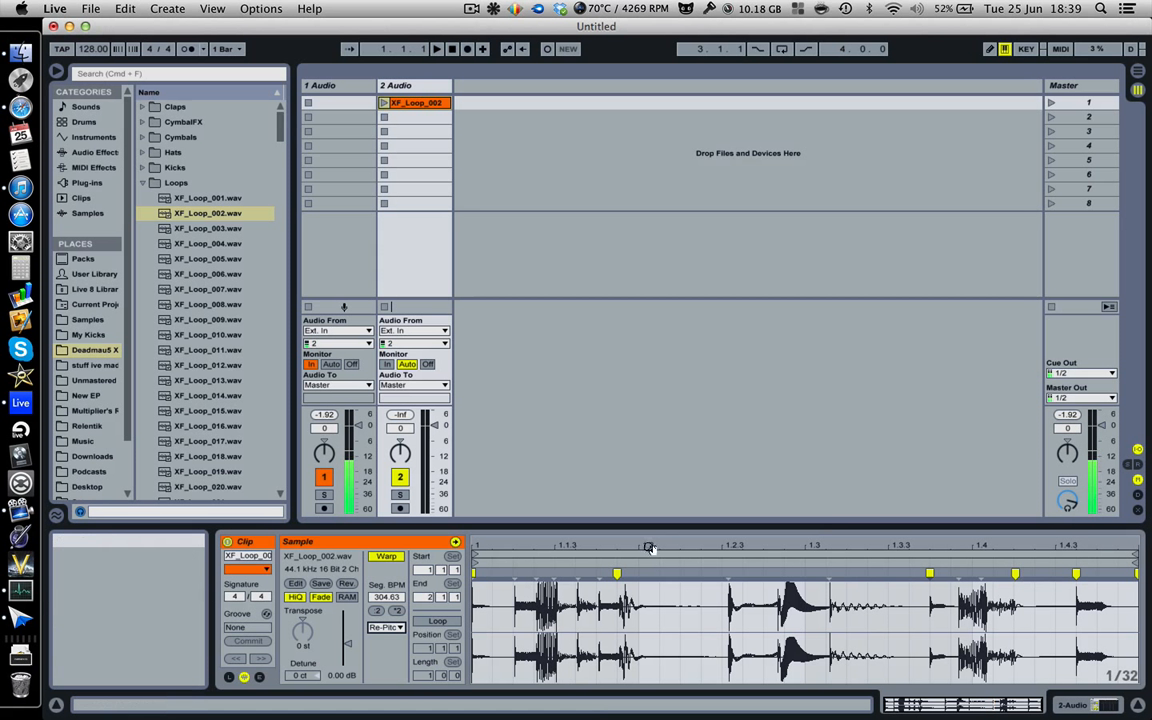
mouse_move(617, 572)
mouse_down()
mouse_move(680, 572)
mouse_move(638, 573)
mouse_up()
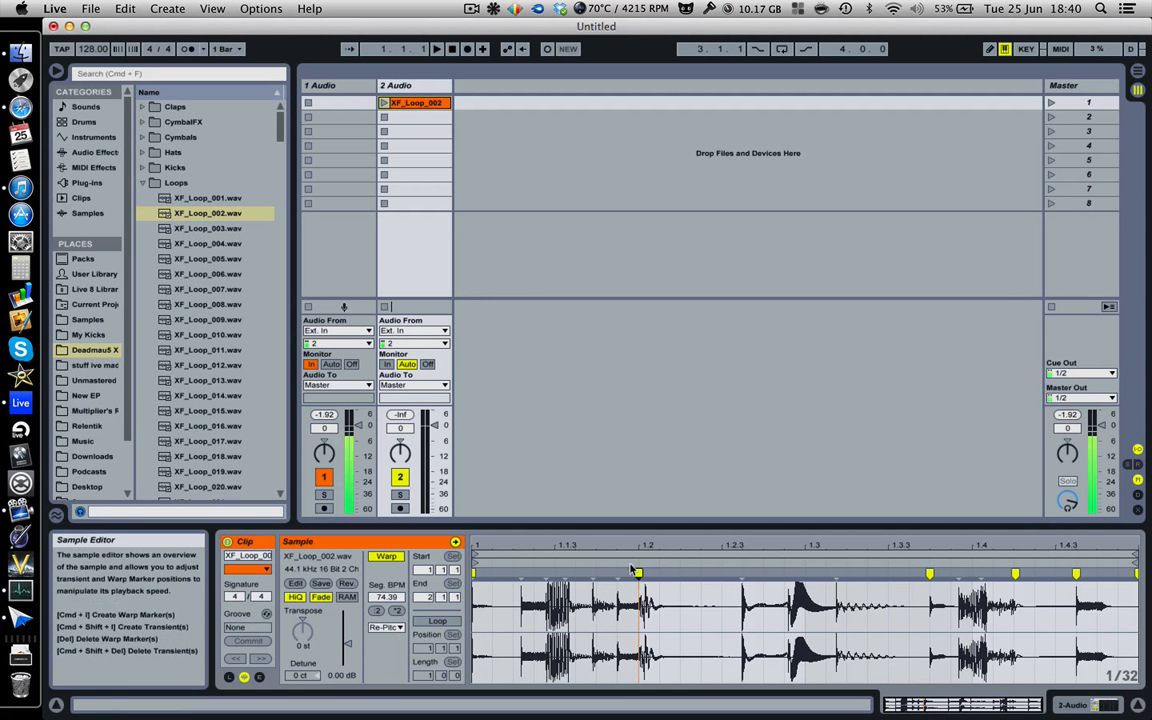
Set the clip's warp mode to Beats and move the warp marker at beat 1.2 to 1.2.3
click(380, 630)
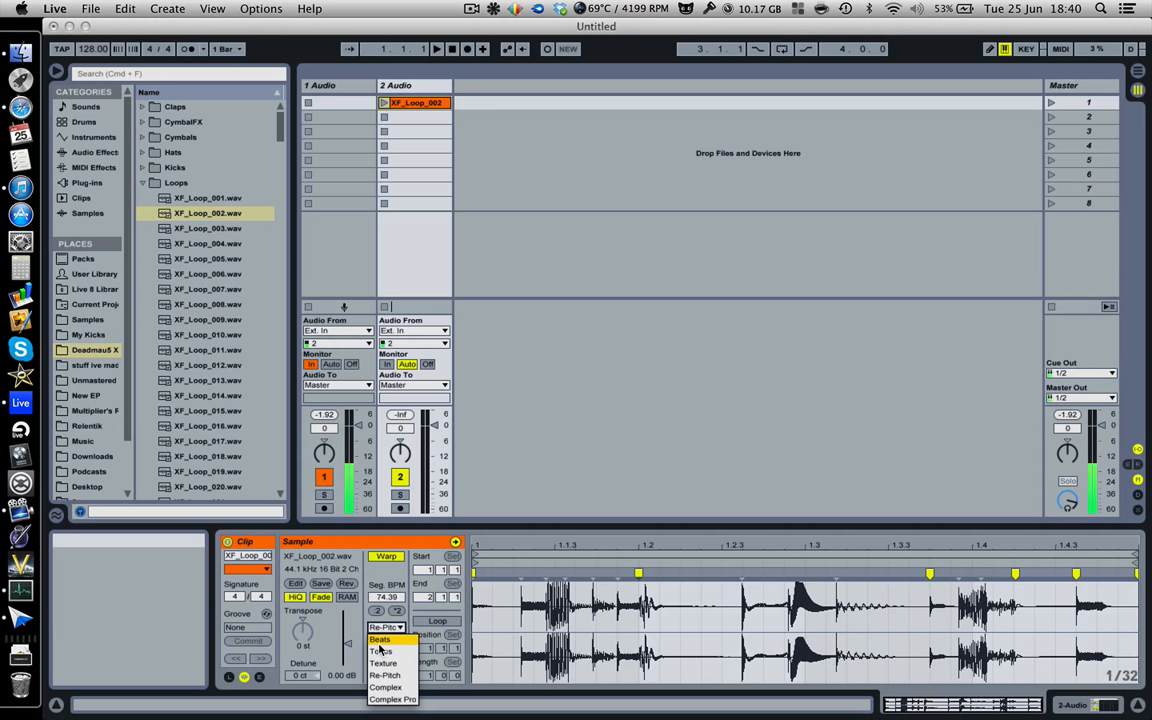
click(380, 641)
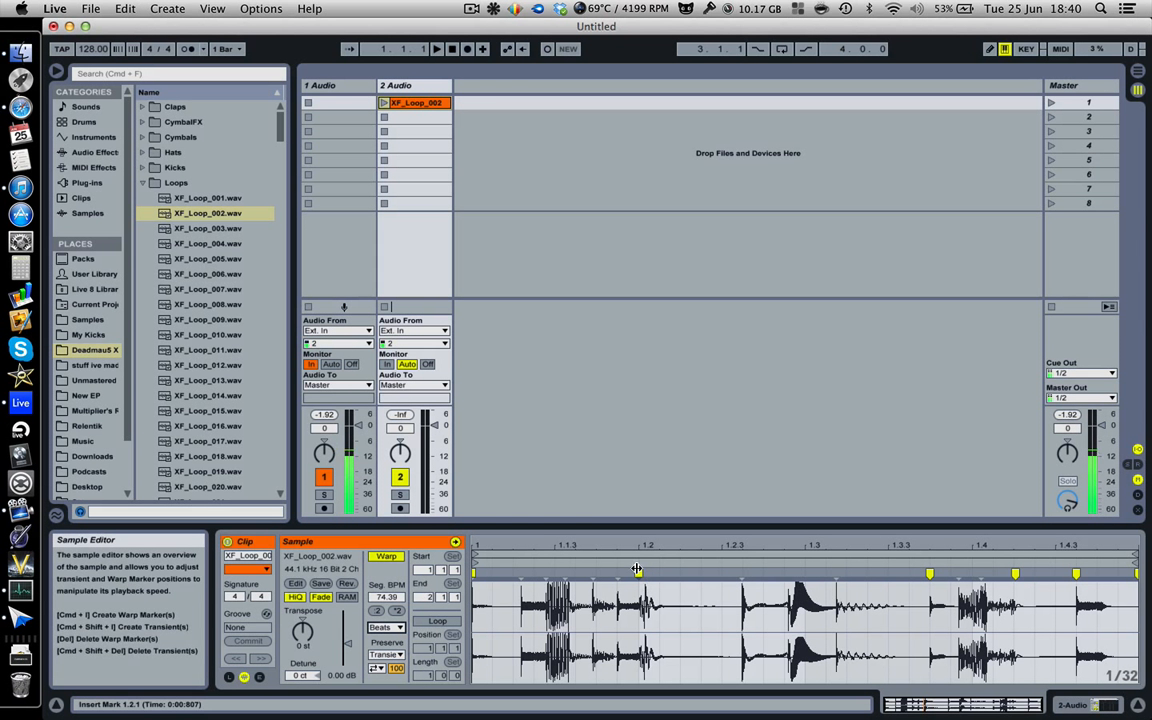
mouse_move(638, 590)
mouse_down()
mouse_move(737, 591)
mouse_move(721, 590)
mouse_up()
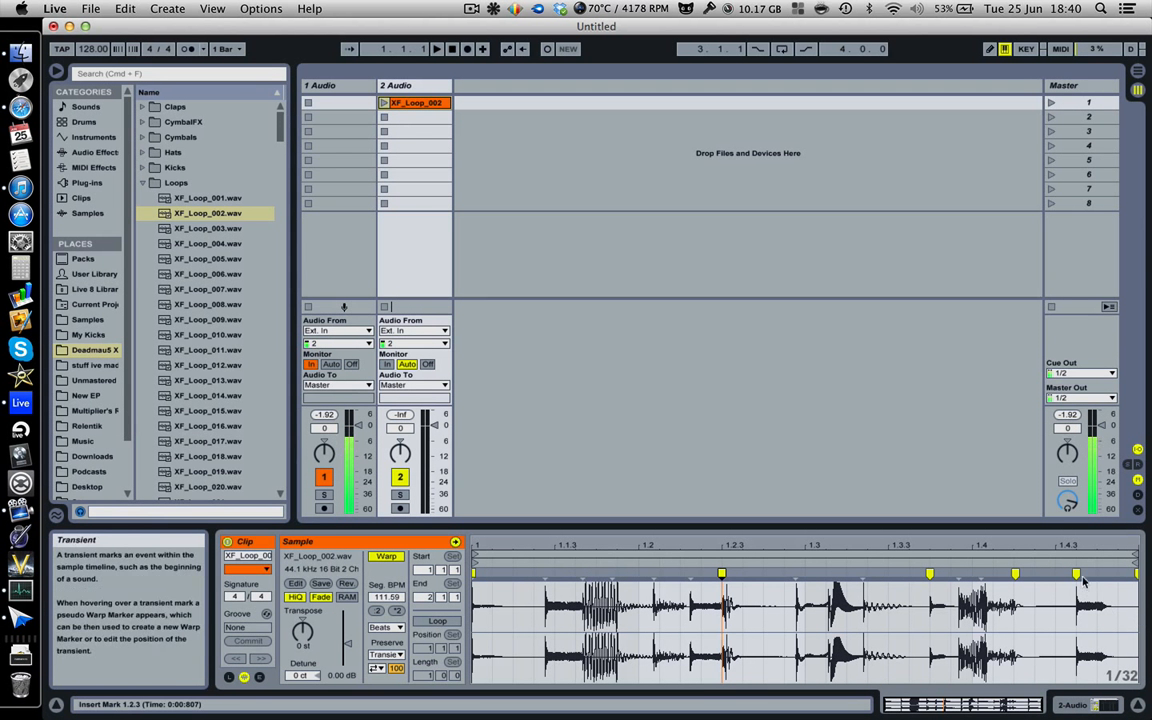
Reposition the warp marker on the last hit of the loop, placing it at 1.4.4
drag(1076, 573, 1020, 576)
double_click(1052, 572)
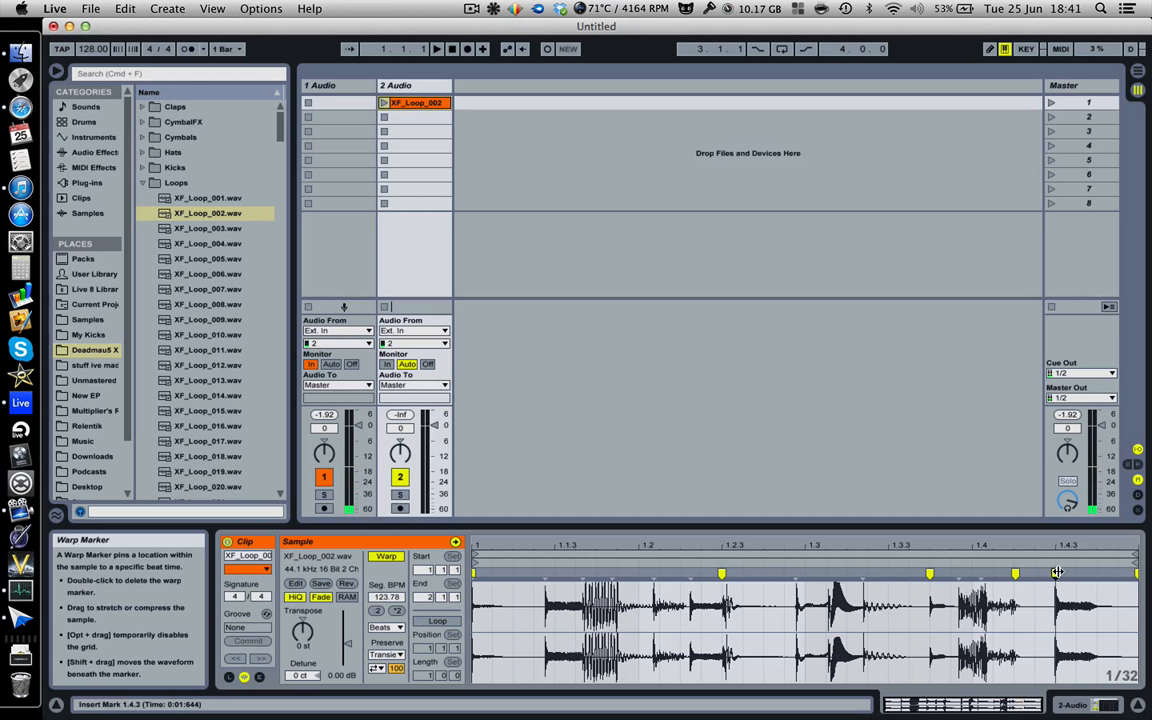
mouse_move(1052, 572)
mouse_down()
mouse_move(1035, 575)
mouse_move(1097, 575)
mouse_up()
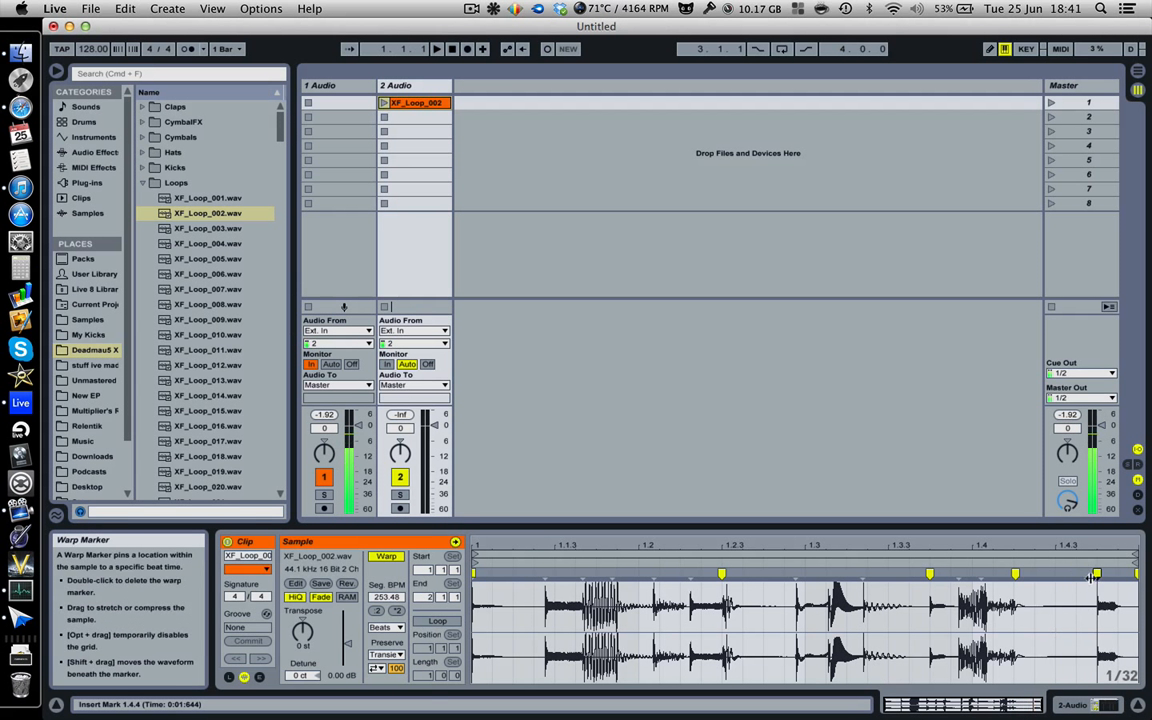
Move the warp marker on the loop's last hit to 1.4.3 and keep the Beats mode preserving transients
drag(1097, 574, 1053, 573)
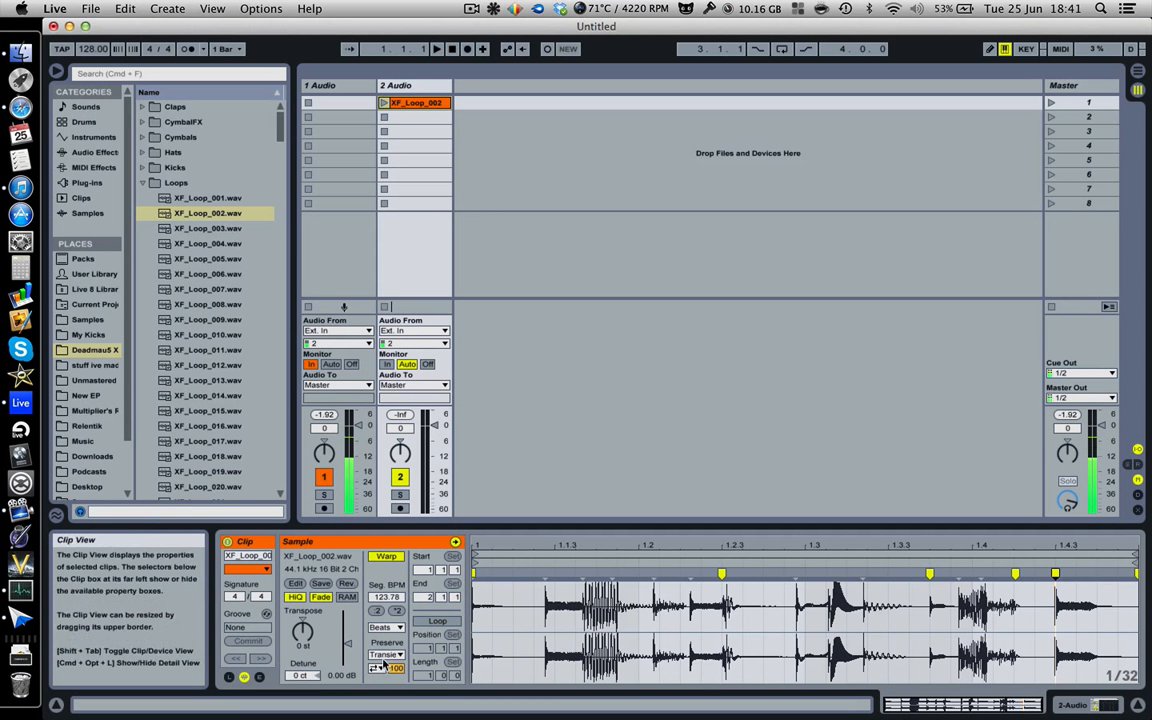
click(386, 655)
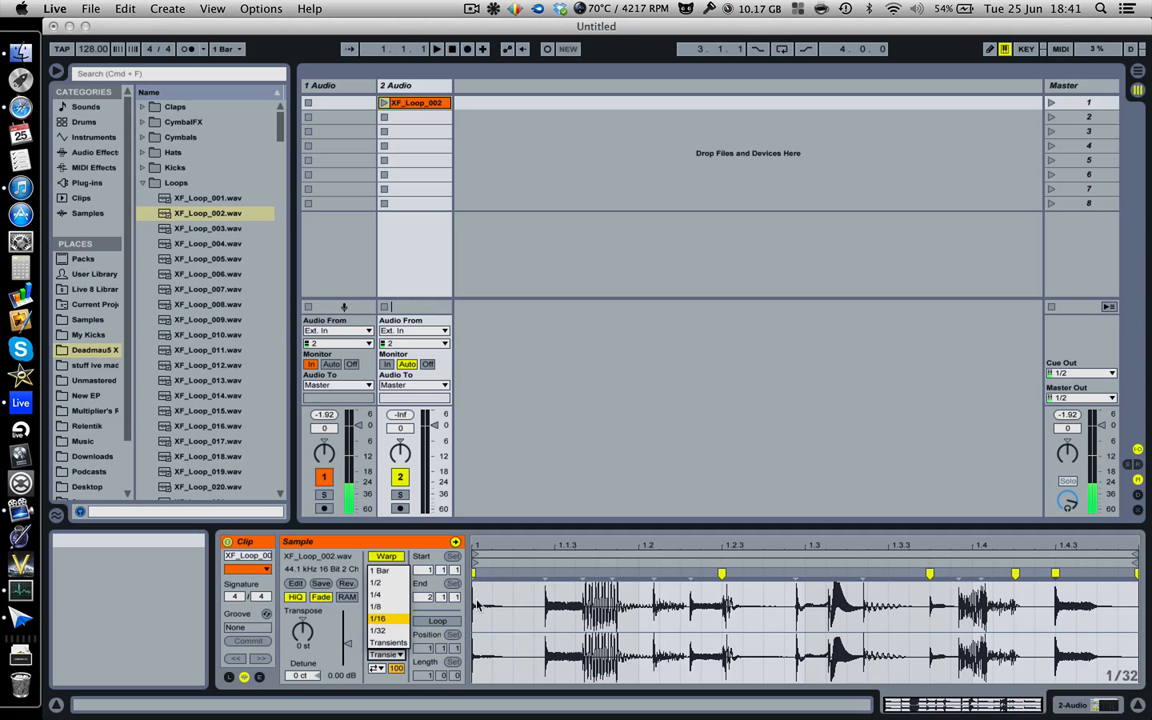
click(397, 647)
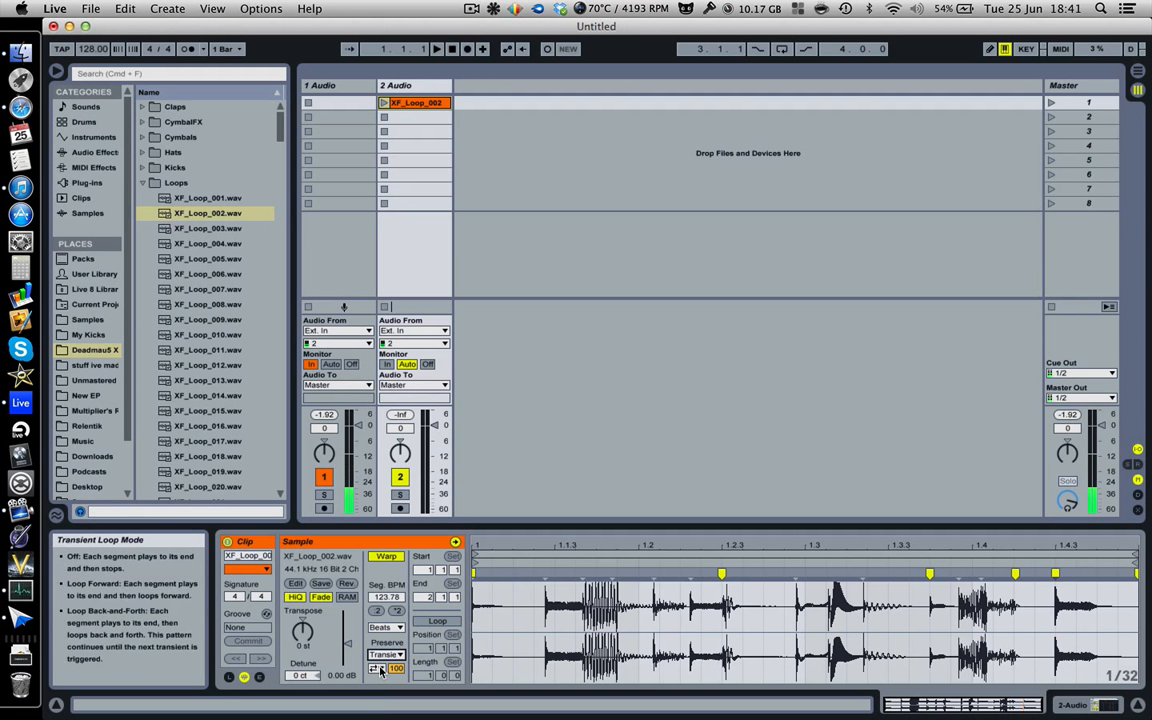
click(376, 668)
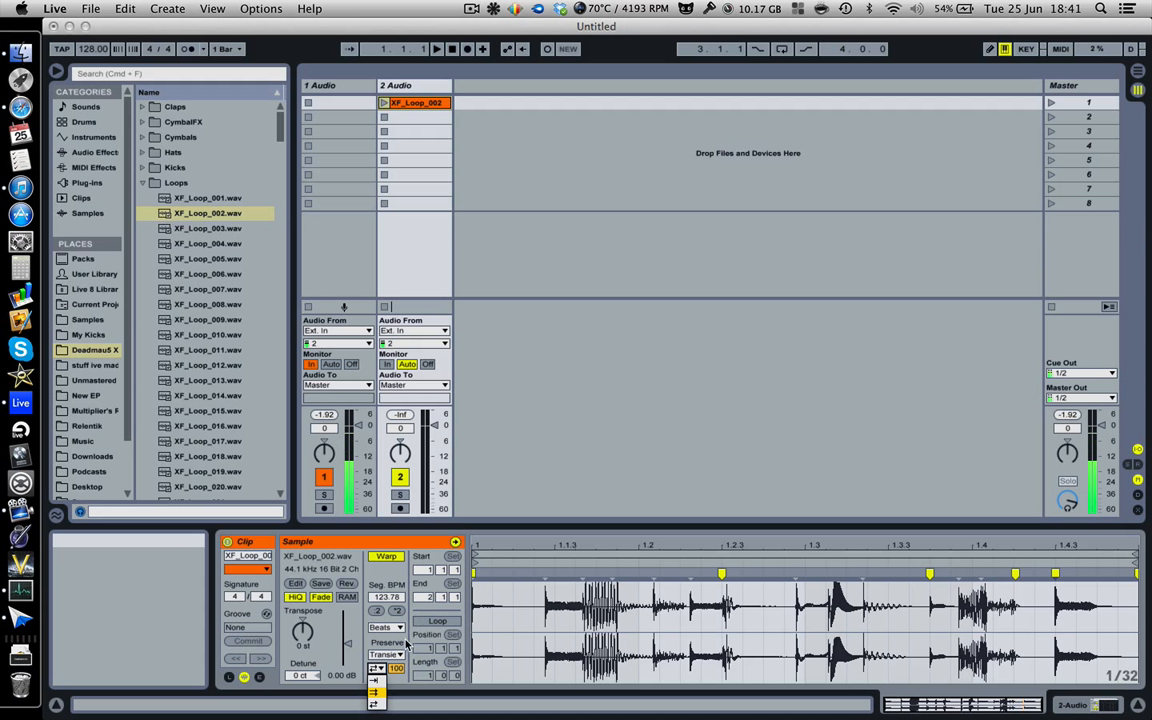
click(408, 646)
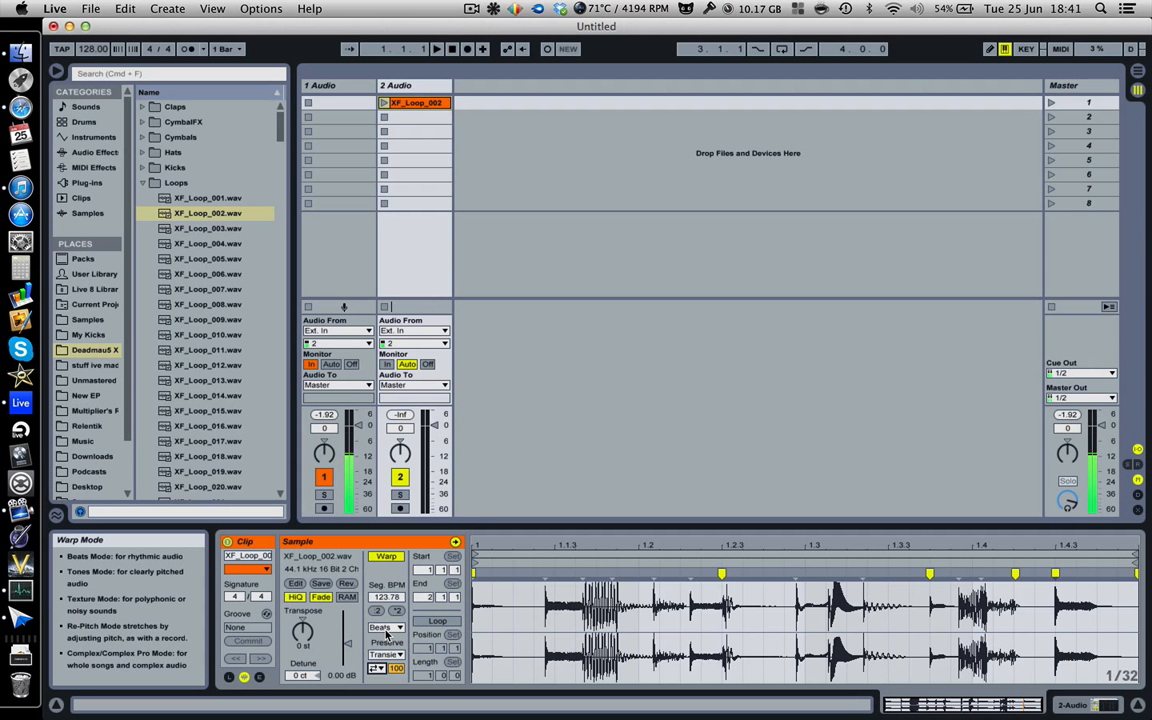
Try the Tones and Texture warp modes on the clip
click(386, 629)
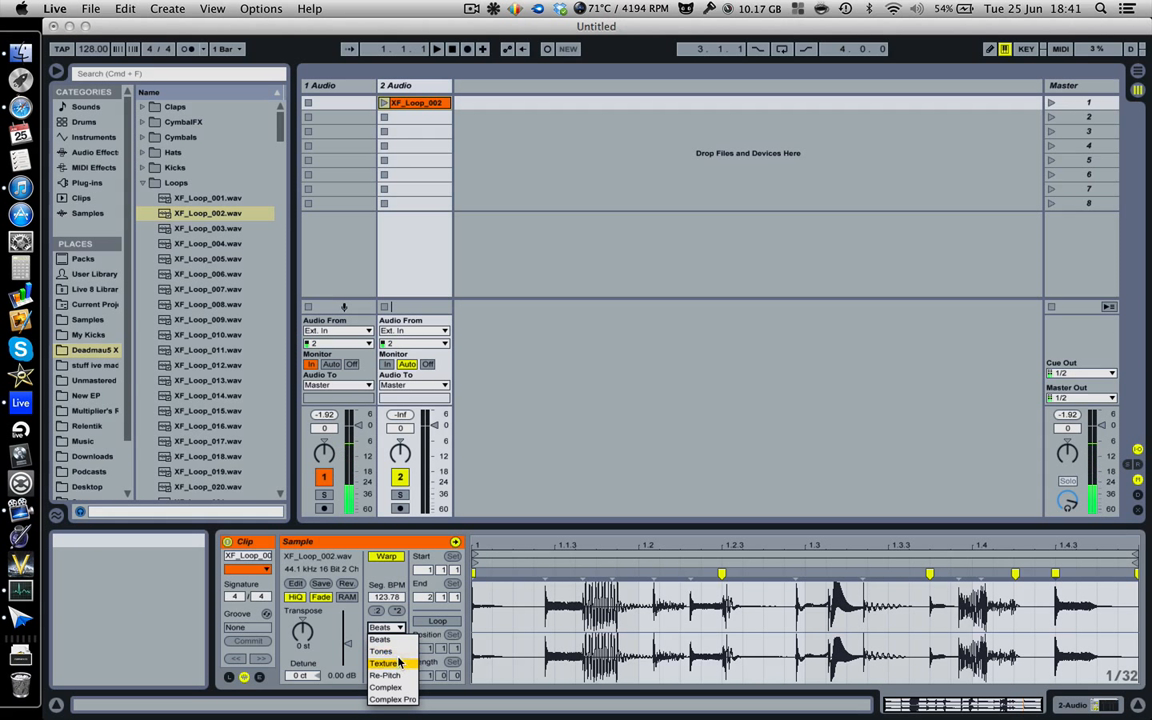
click(383, 651)
click(386, 632)
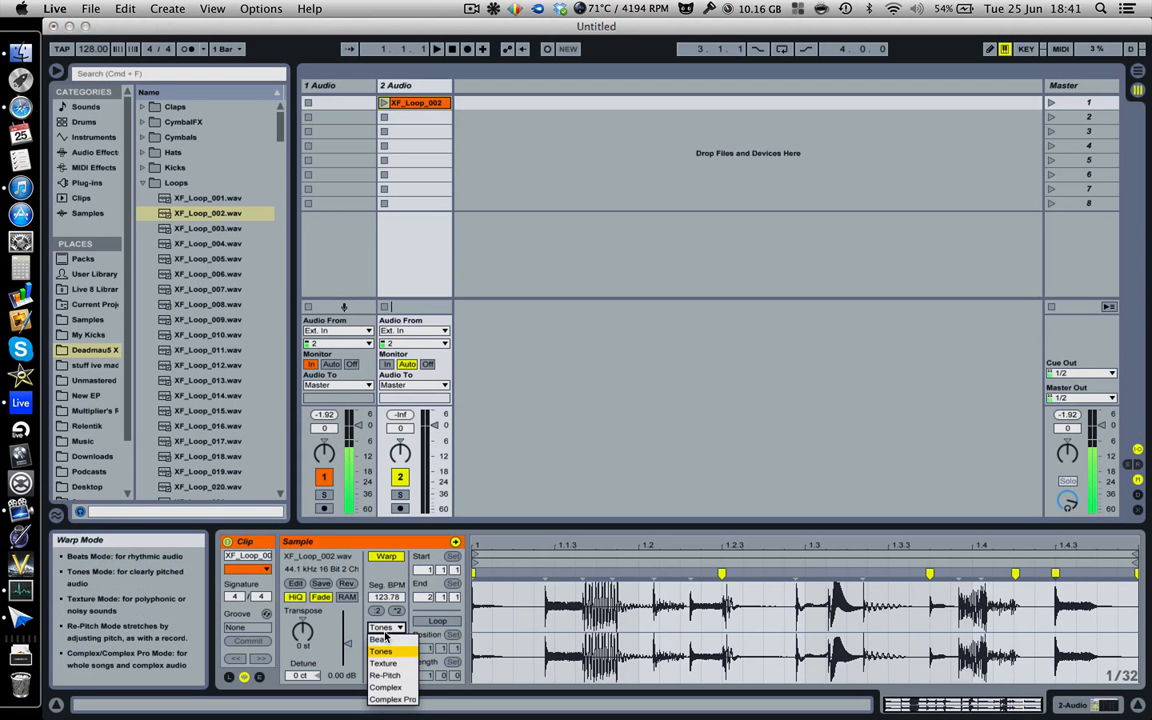
click(386, 645)
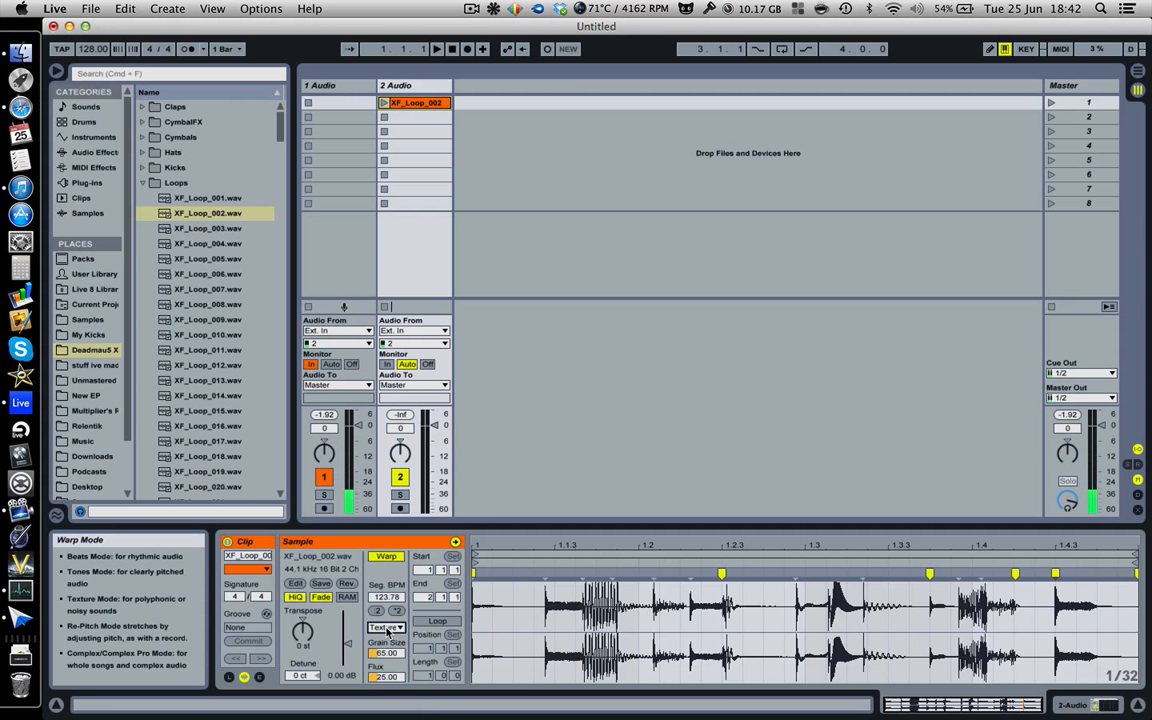
click(387, 630)
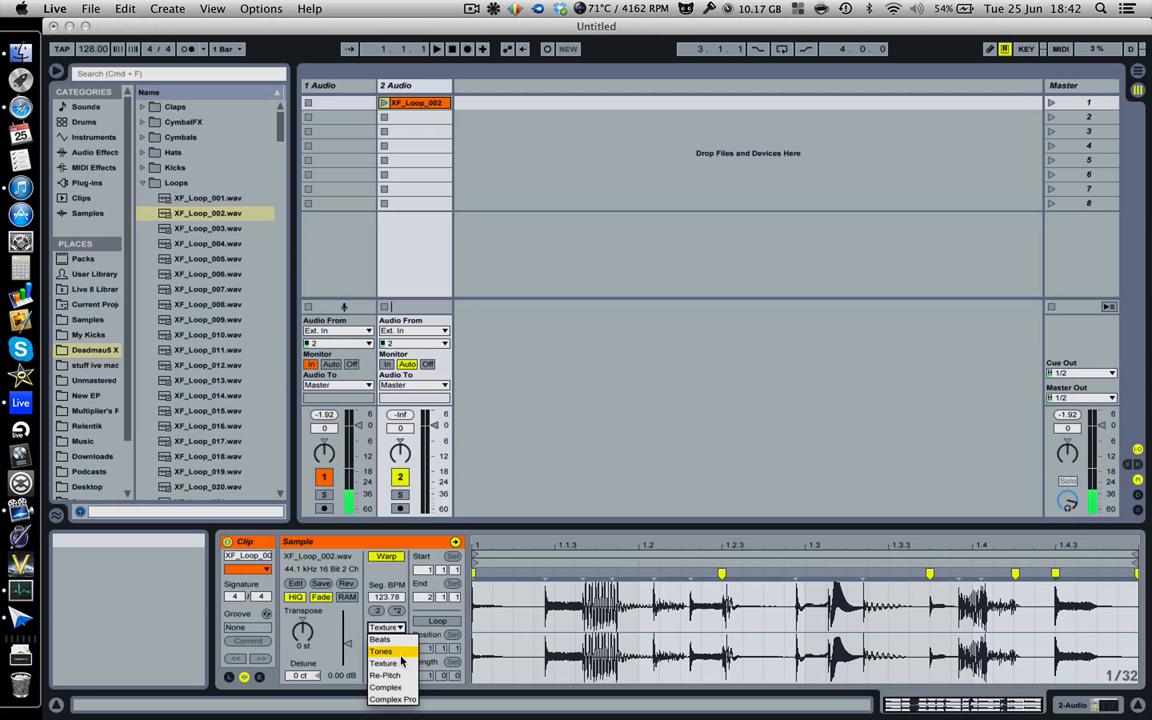
click(401, 662)
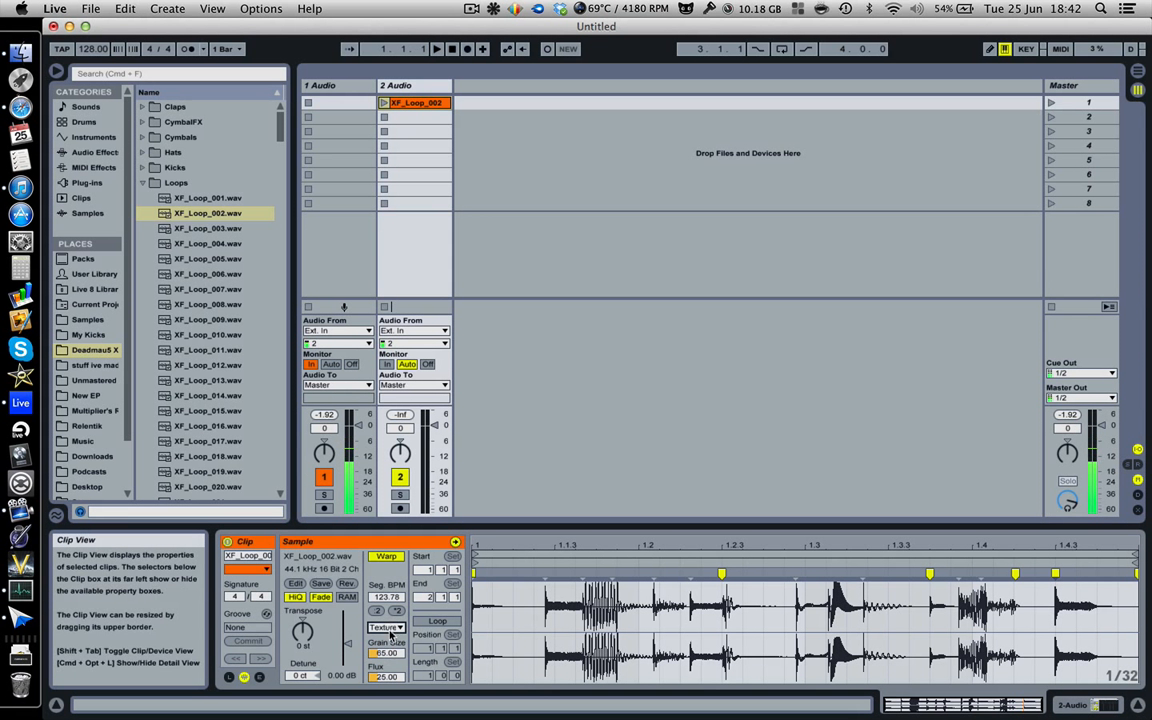
Try the Complex warp mode on the clip
click(389, 627)
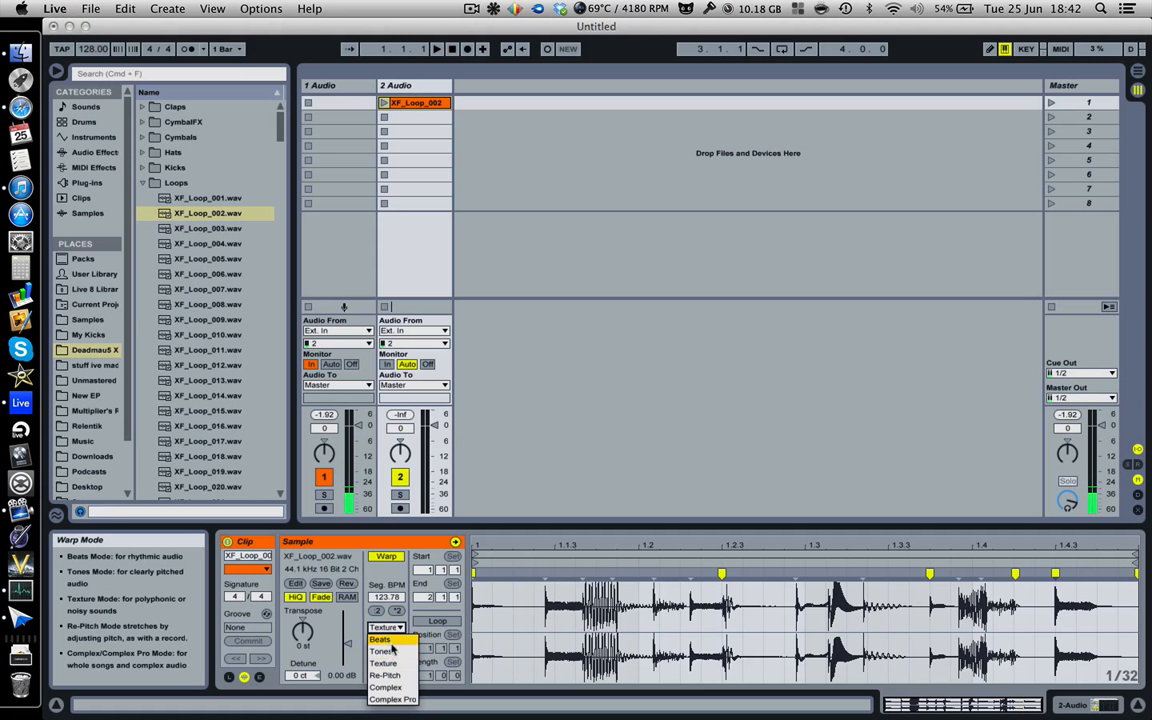
click(400, 689)
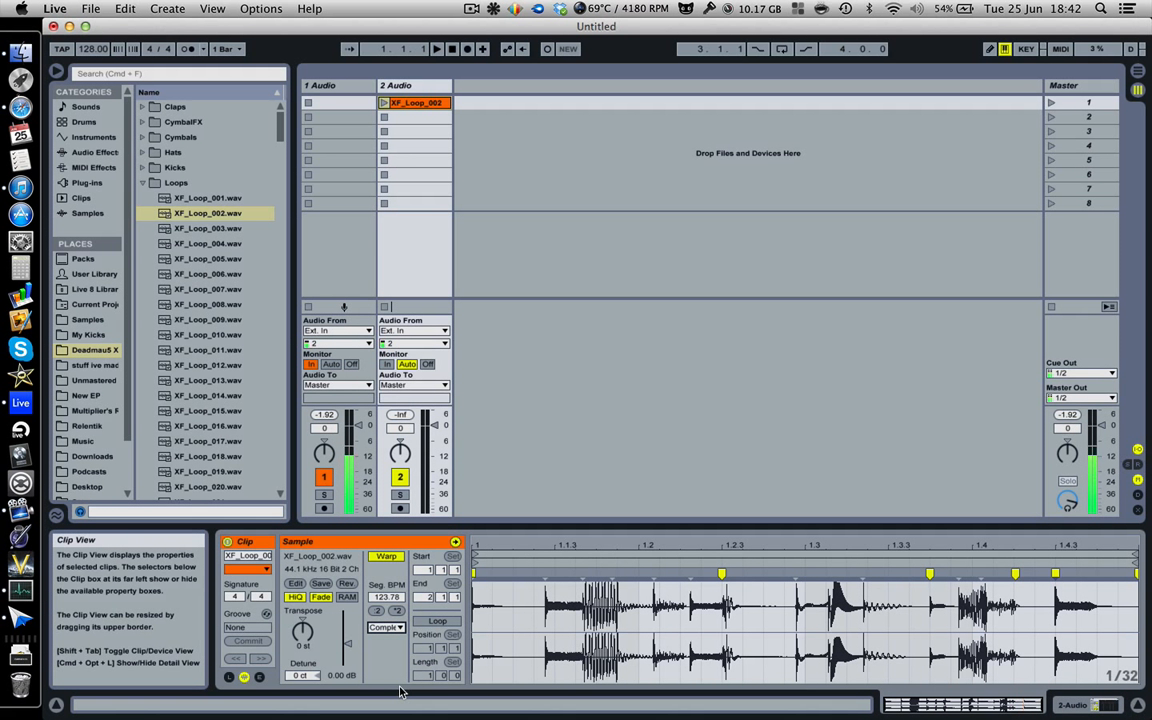
click(384, 628)
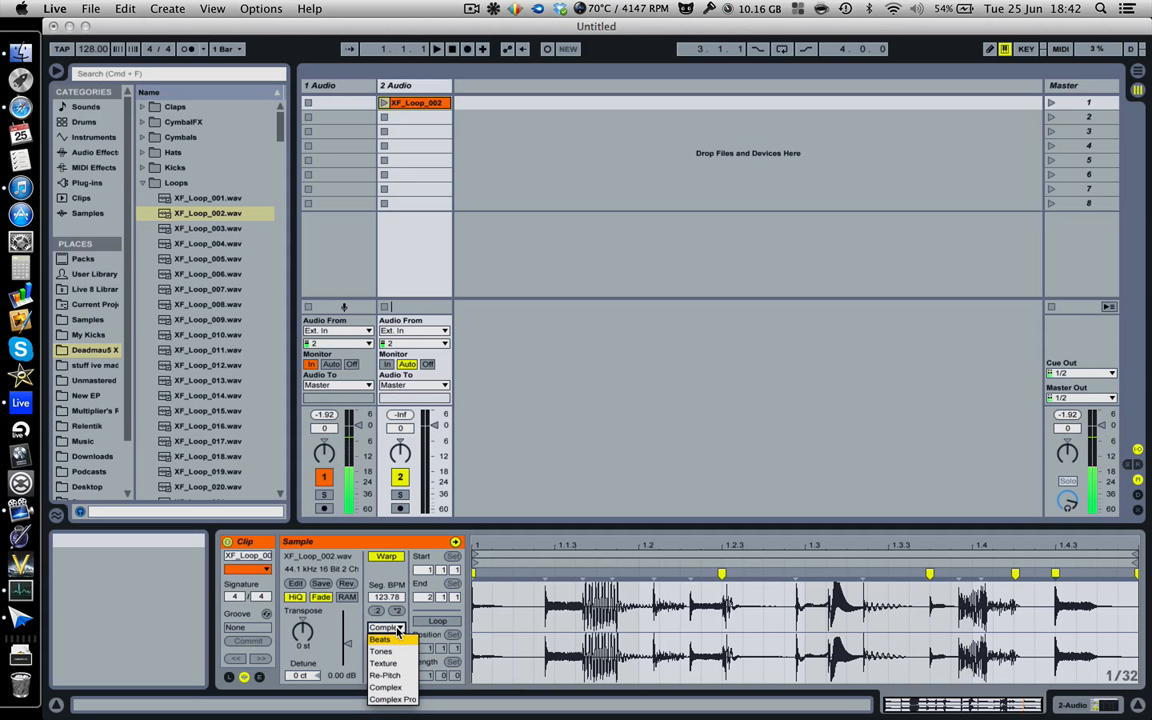
click(387, 687)
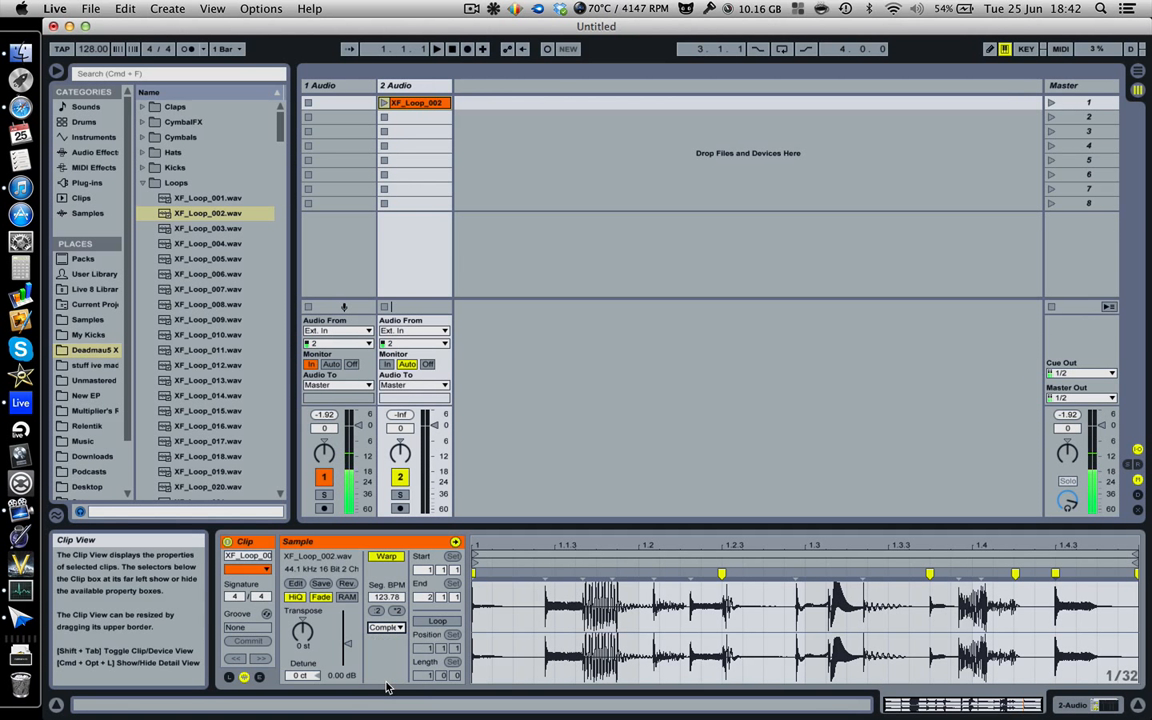
Switch the clip to Complex Pro and experiment with its Formants and Envelope amounts, including Formants 26.56 and Envelope 110
click(393, 630)
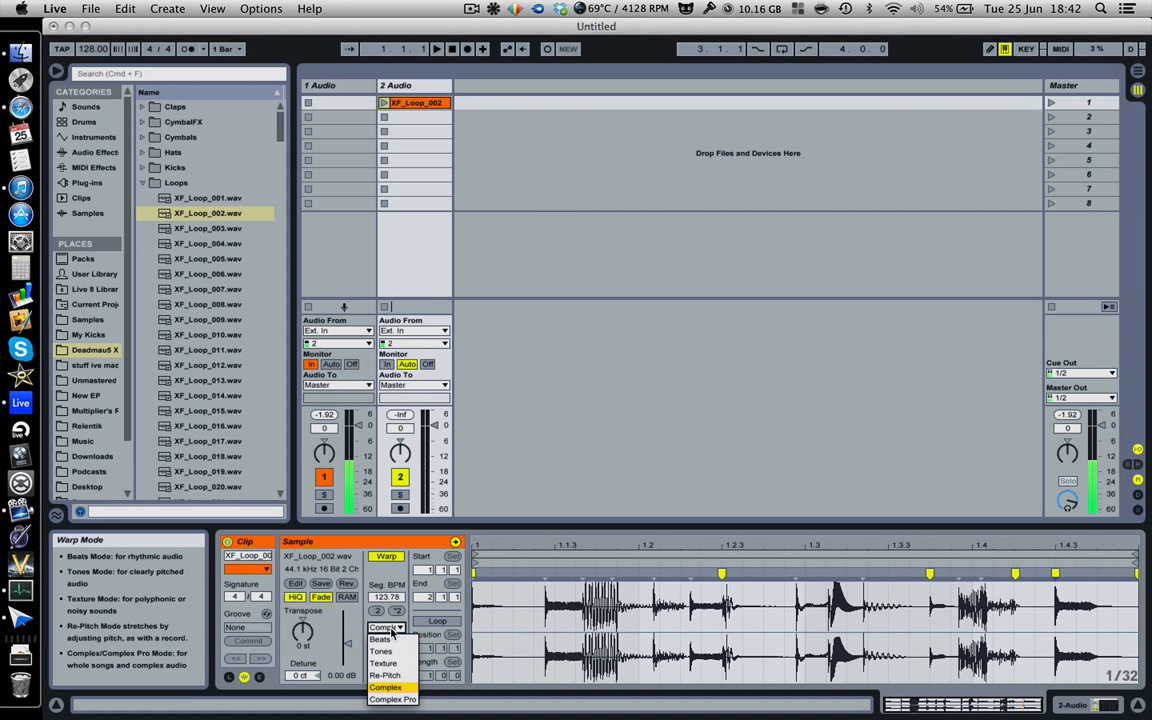
click(400, 699)
drag(386, 652, 386, 700)
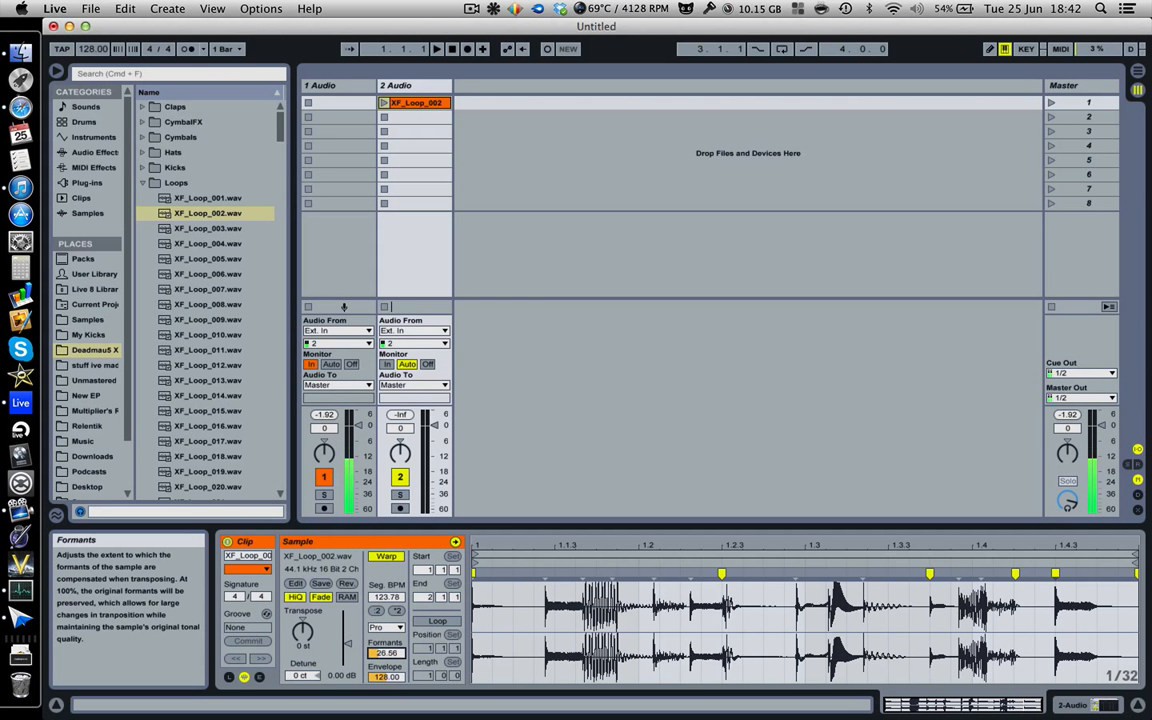
drag(399, 676, 399, 705)
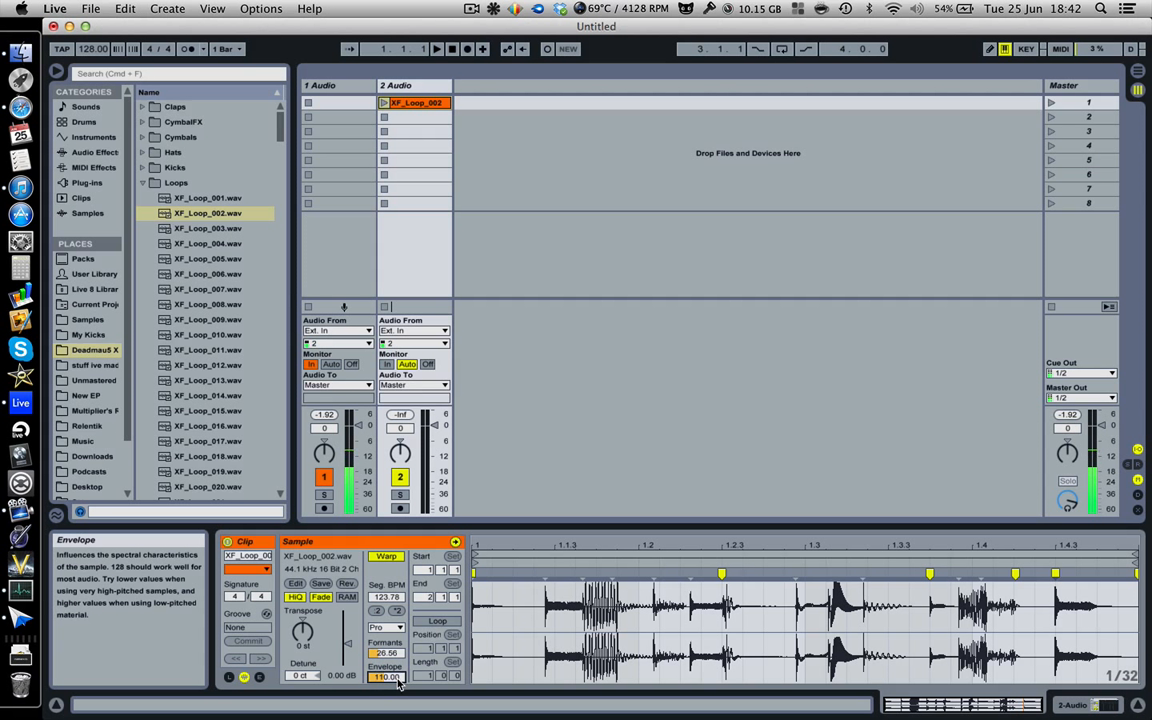
drag(386, 652, 386, 626)
drag(390, 676, 390, 680)
Cycle the clip through the Texture and Re-Pitch warp modes and set it back to Beats
click(387, 630)
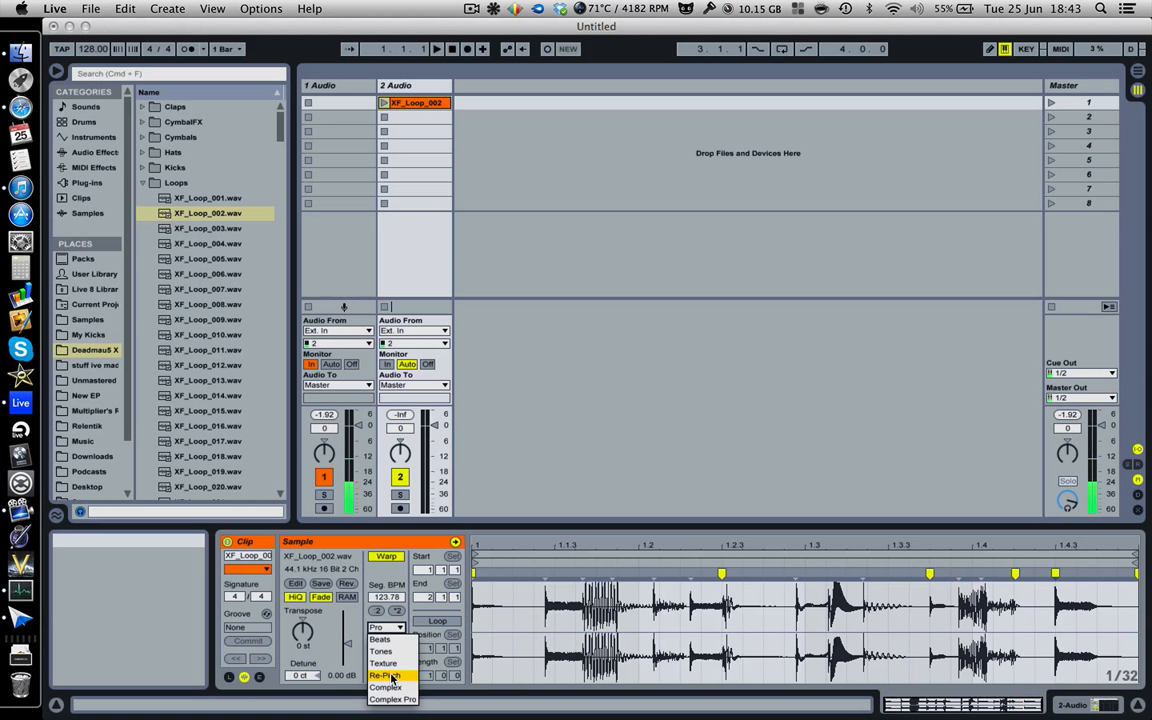
click(384, 663)
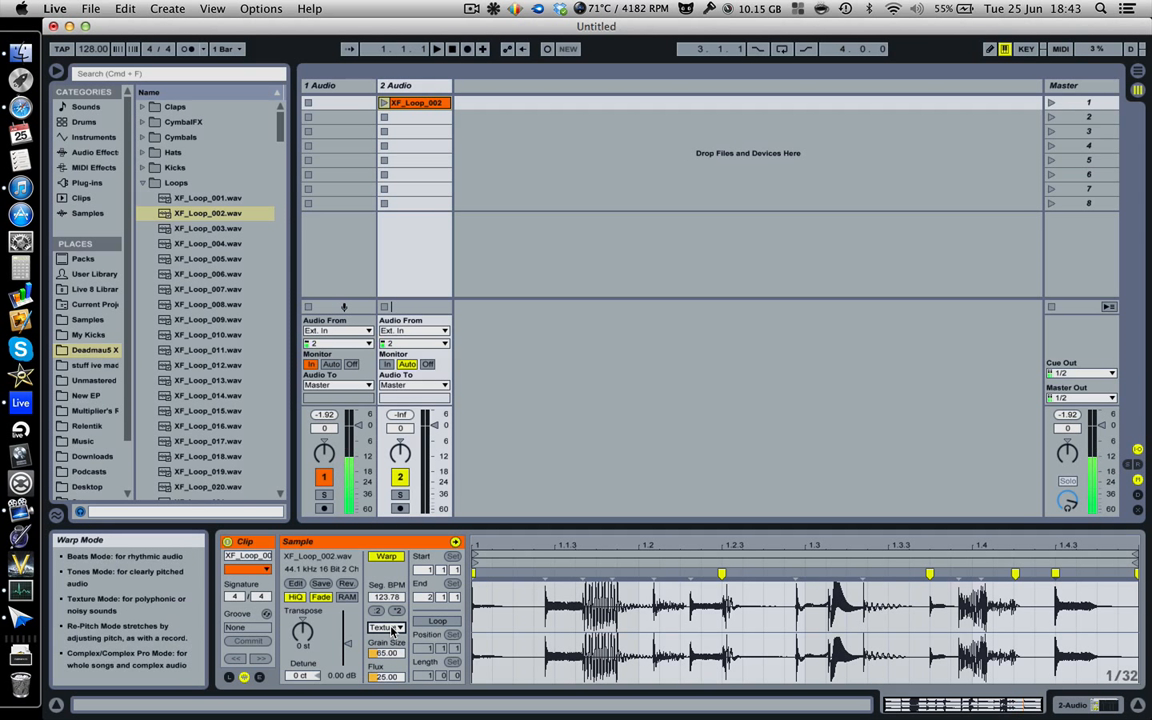
click(392, 630)
click(384, 665)
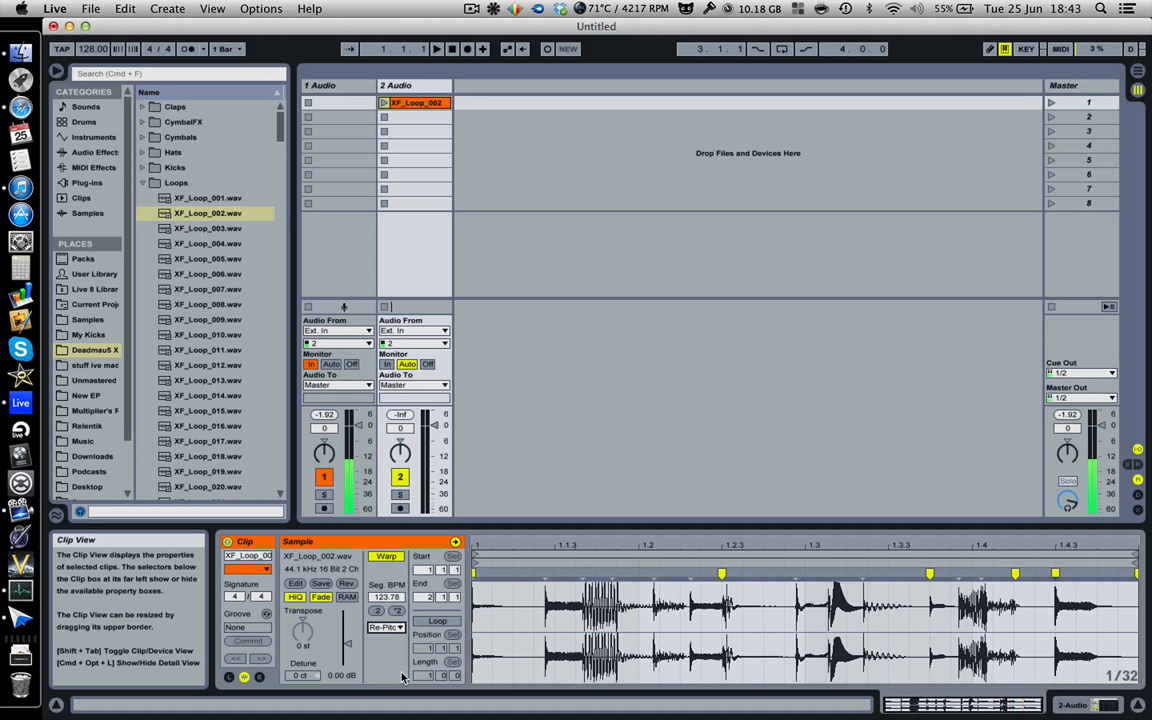
click(399, 629)
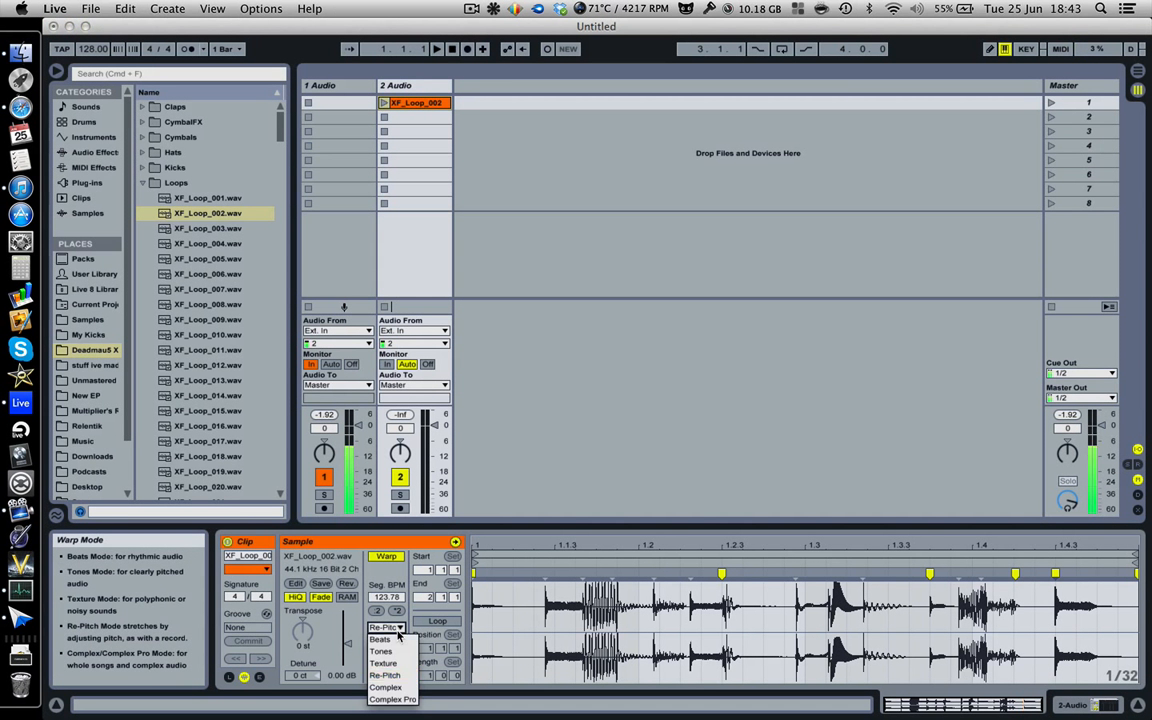
click(381, 640)
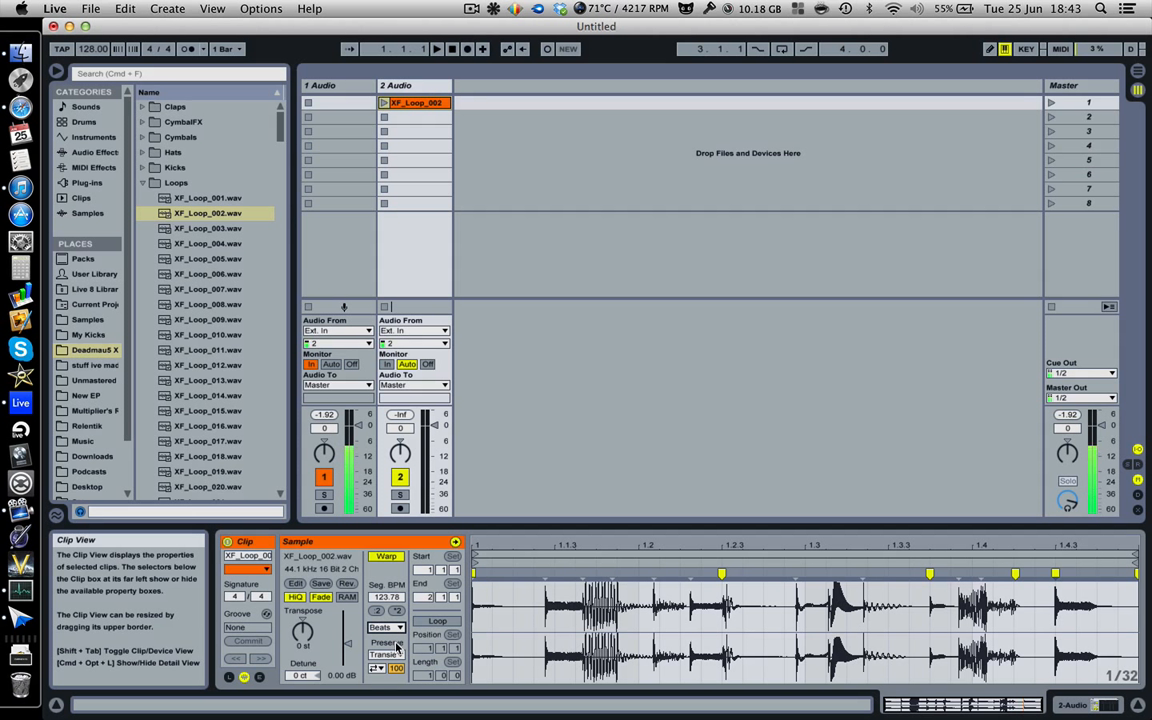
Review the Default Warp Mode options in the Record/Warp/Launch preferences, keep Re-Pitch, and close the preferences
click(56, 8)
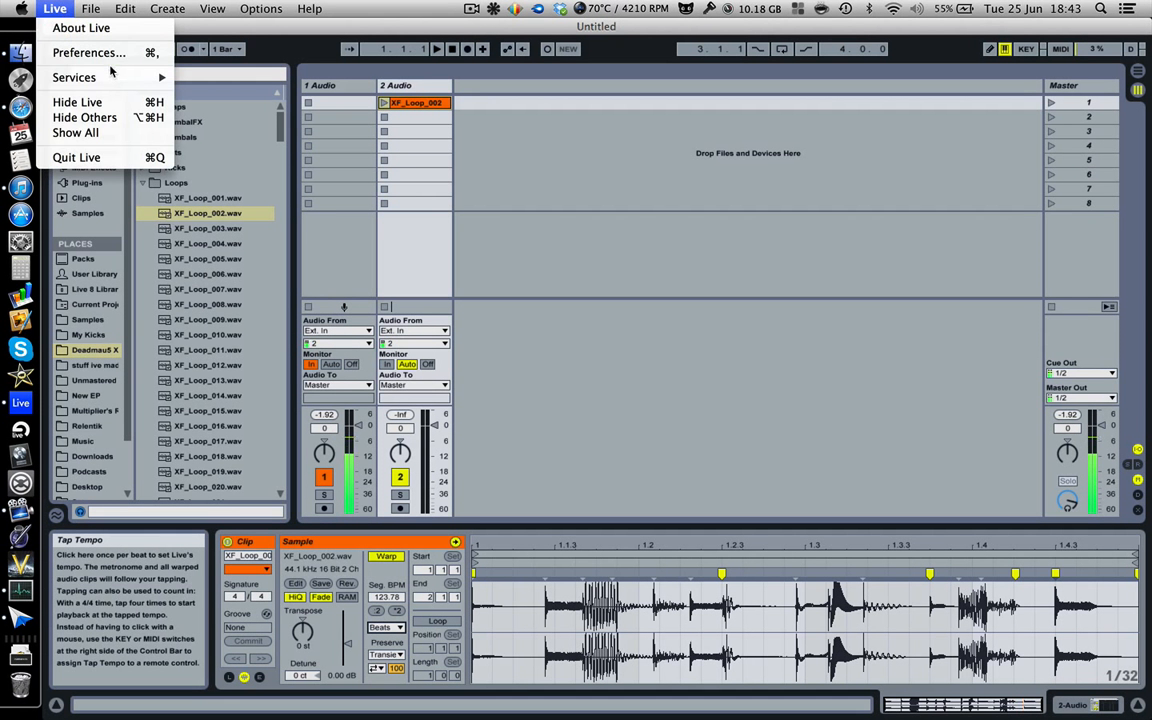
click(88, 52)
click(415, 298)
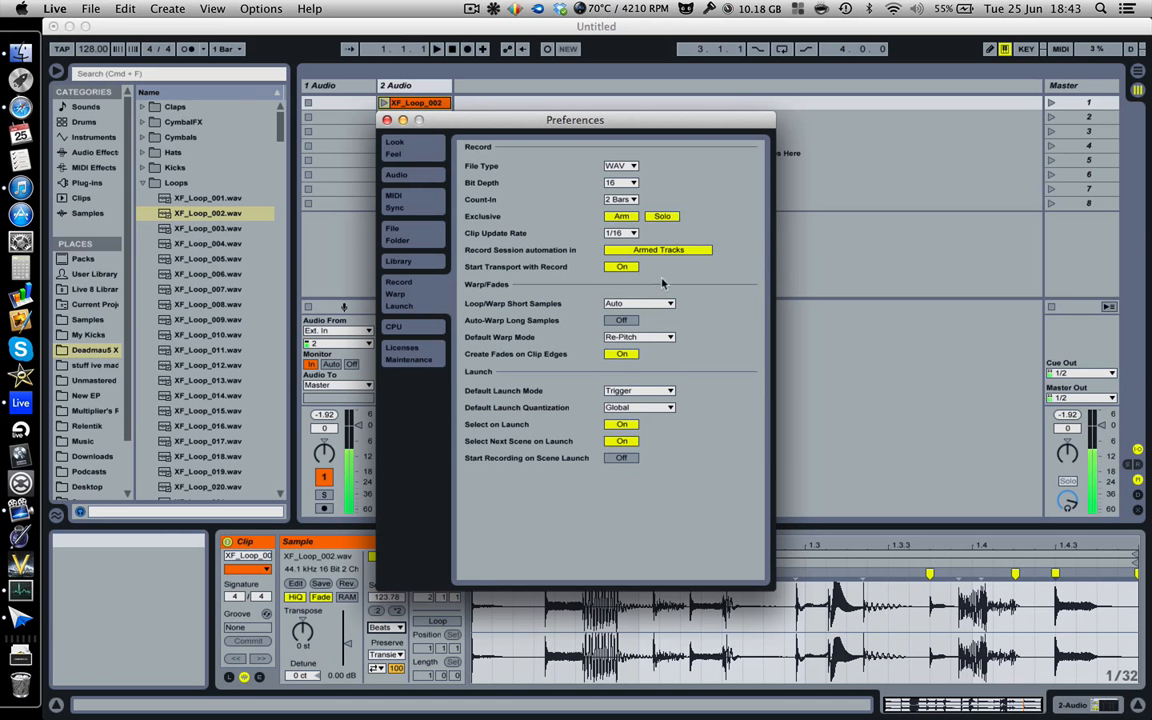
click(646, 338)
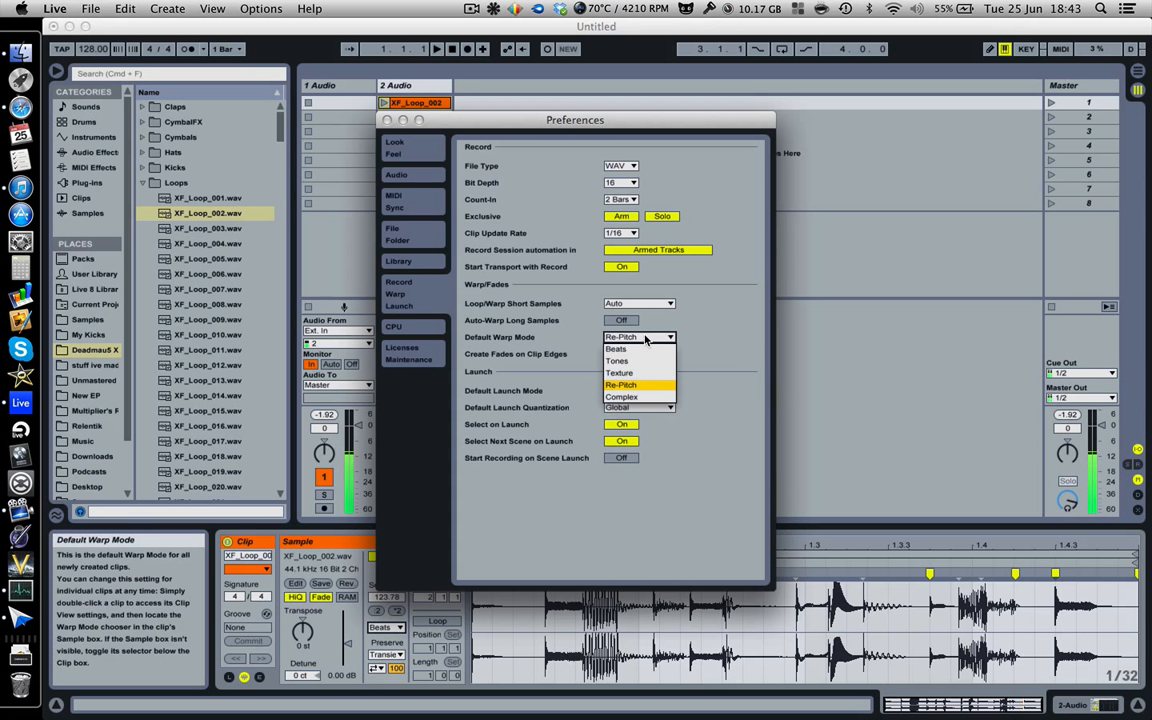
click(687, 369)
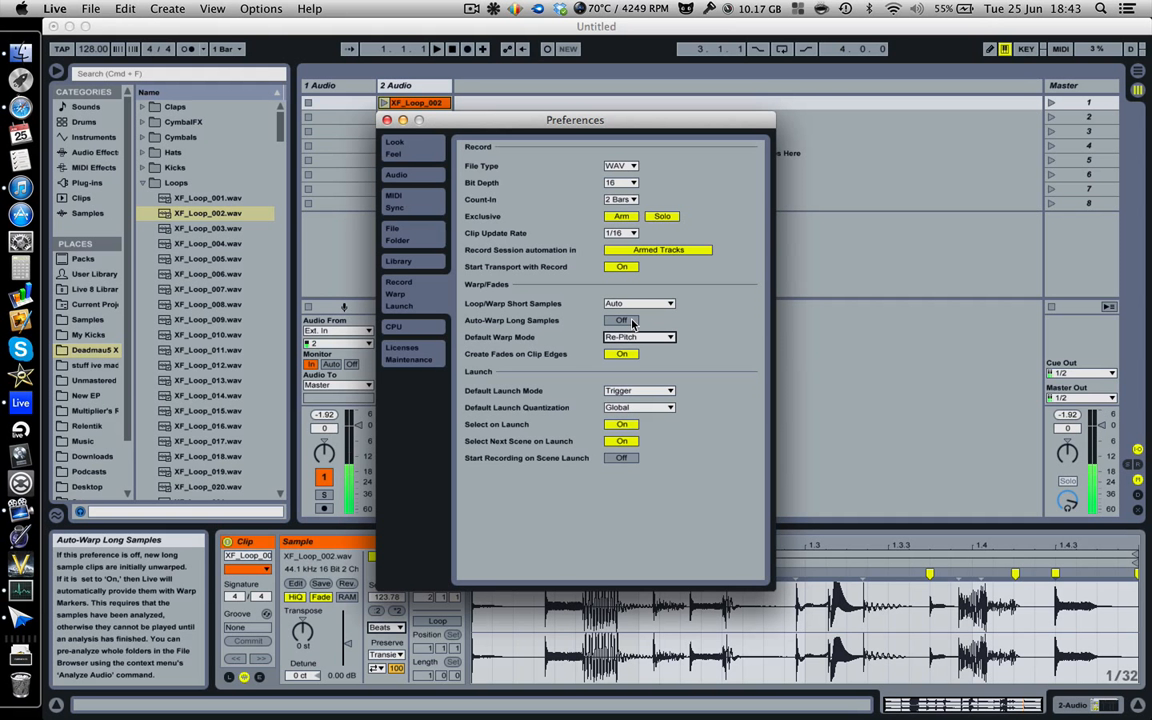
click(345, 110)
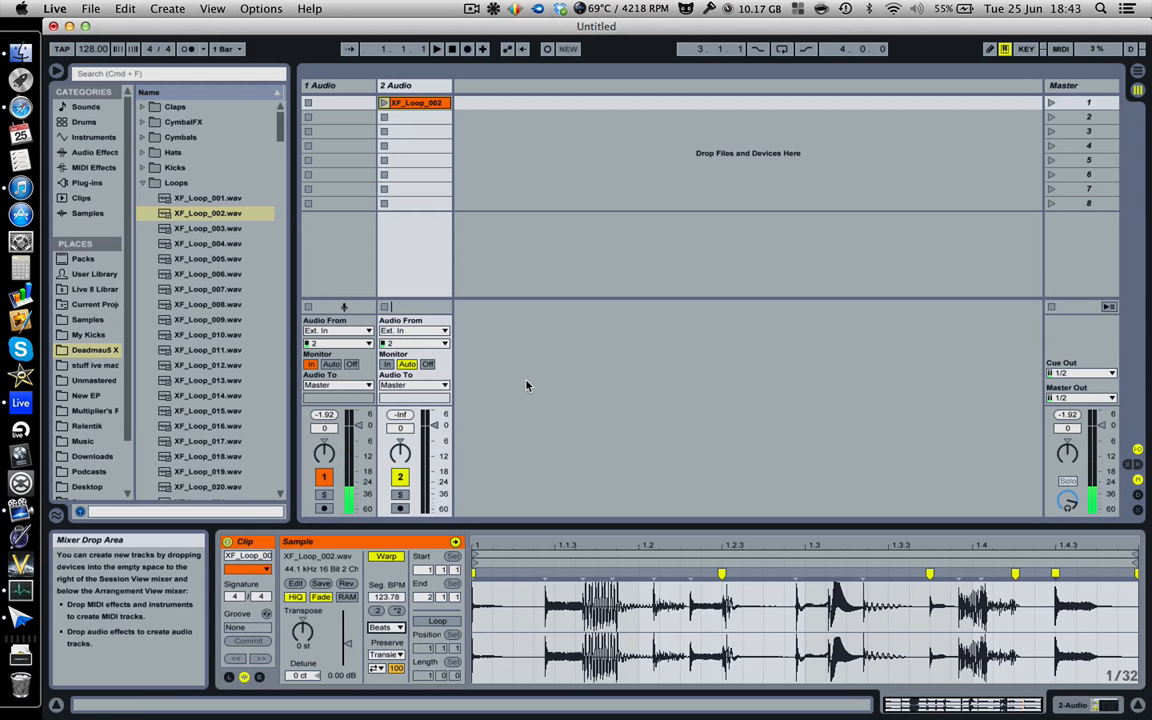
click(386, 627)
click(386, 625)
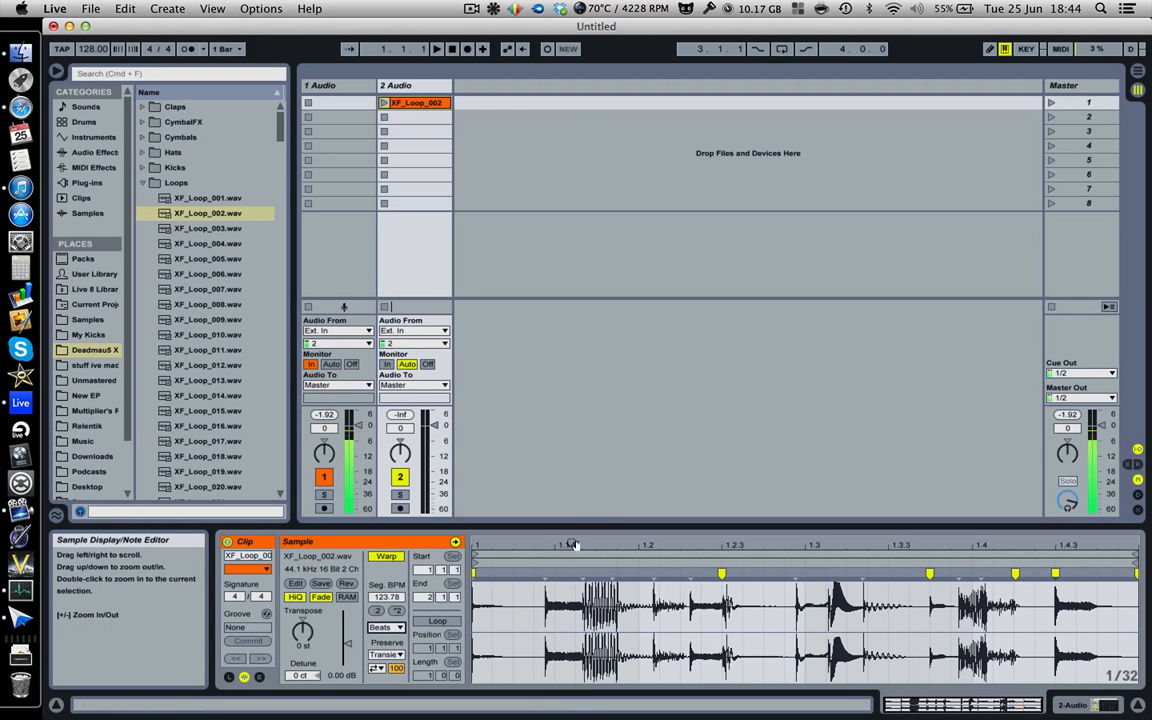
Add a warp marker near 1.2.1, placing it slightly ahead of the hit's transient
drag(571, 545, 612, 540)
mouse_move(799, 604)
mouse_down()
mouse_move(799, 614)
mouse_move(795, 596)
mouse_up()
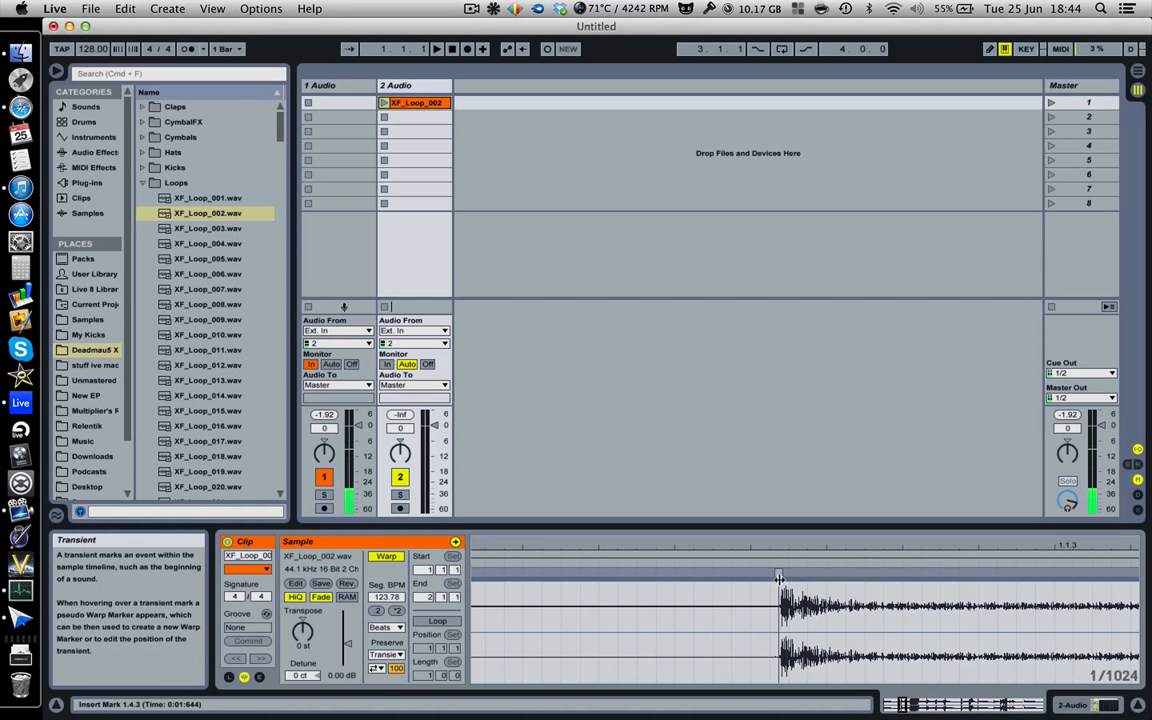
mouse_move(790, 540)
mouse_down()
mouse_move(785, 600)
mouse_move(785, 560)
mouse_move(569, 540)
mouse_move(569, 600)
mouse_up()
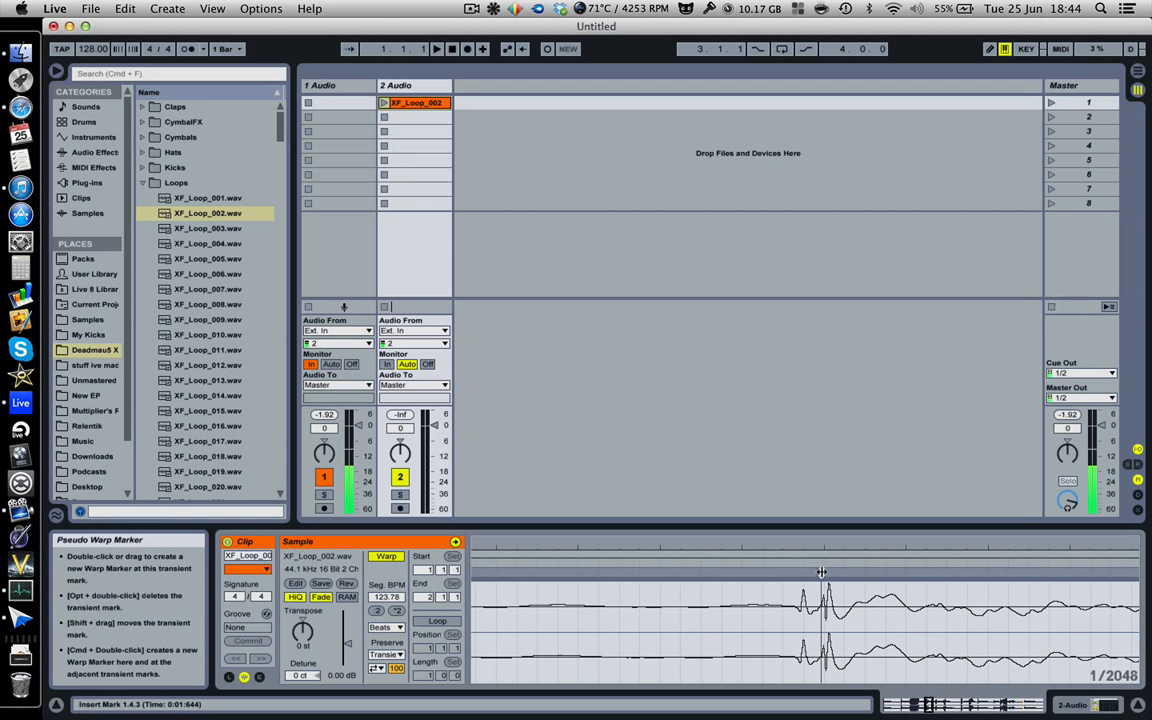
drag(820, 572, 780, 568)
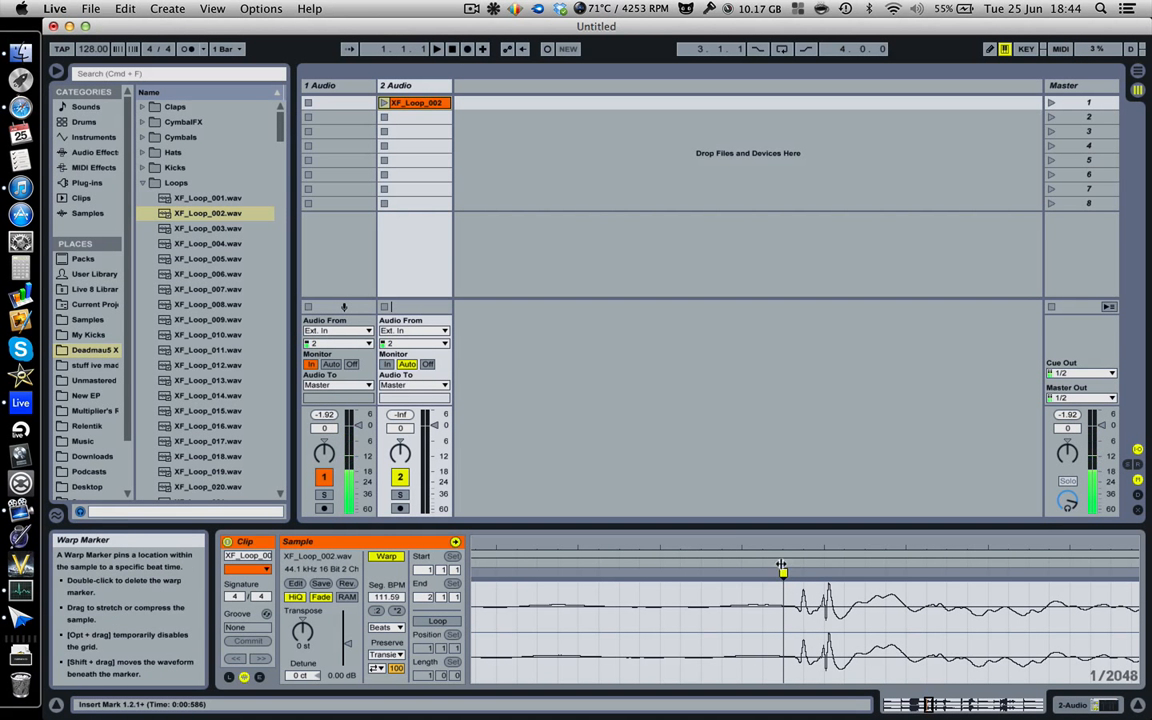
mouse_move(787, 540)
mouse_down()
mouse_move(787, 505)
mouse_move(787, 565)
mouse_move(759, 548)
mouse_move(653, 547)
mouse_up()
drag(473, 538, 478, 528)
mouse_move(655, 530)
mouse_down()
mouse_move(640, 572)
mouse_move(623, 572)
mouse_move(730, 569)
mouse_up()
Play back the loop and shift the waveform beneath the warp marker near 1.2.1 so its hit falls slightly later
key(space)
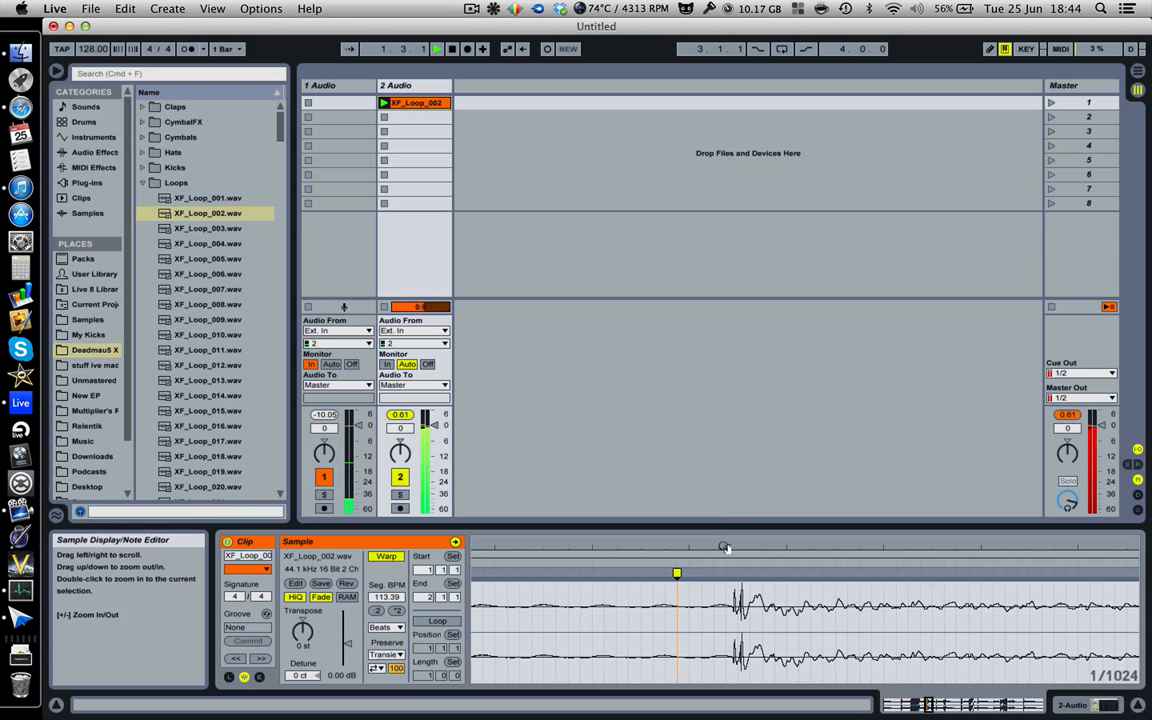
key(space)
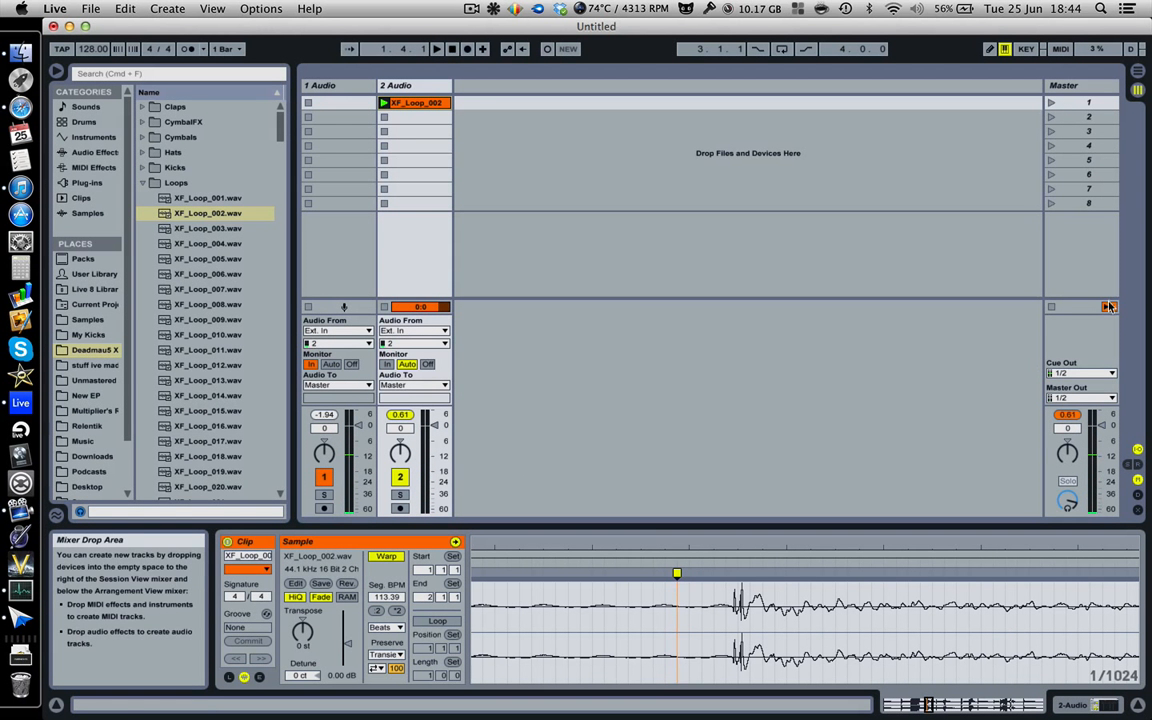
mouse_move(722, 549)
mouse_down()
mouse_move(712, 572)
mouse_move(645, 588)
mouse_move(686, 593)
mouse_move(610, 590)
mouse_move(652, 590)
mouse_up()
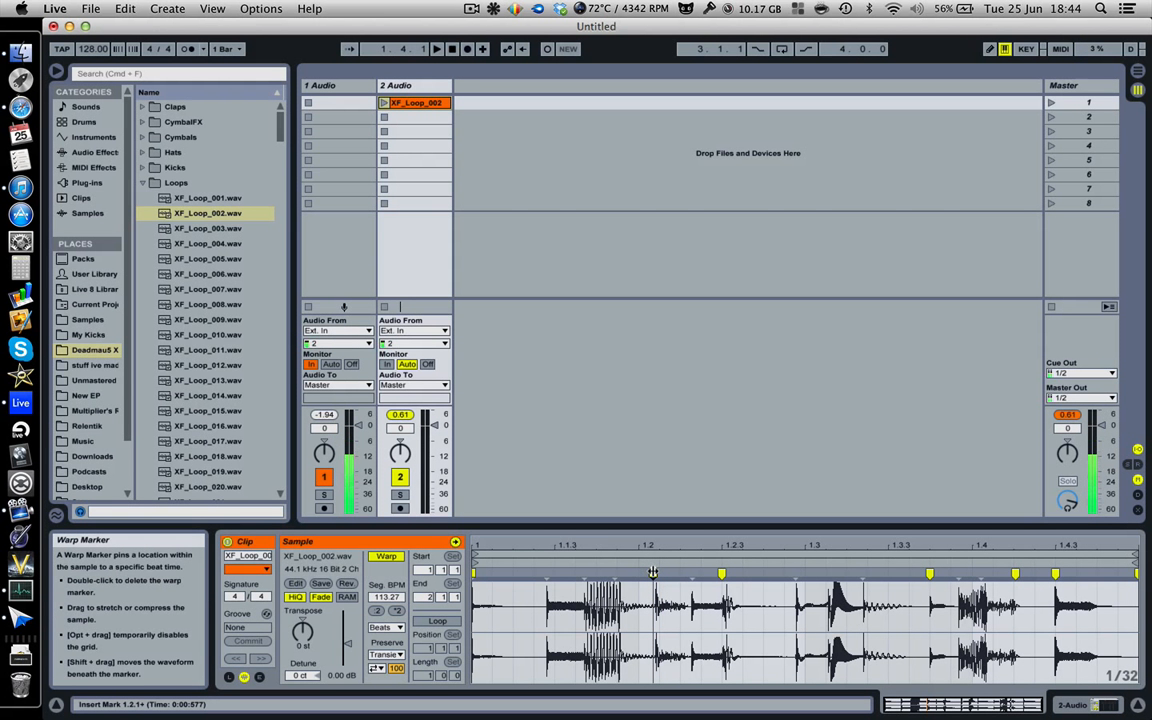
mouse_move(653, 572)
mouse_down()
mouse_move(592, 573)
mouse_move(653, 573)
mouse_up()
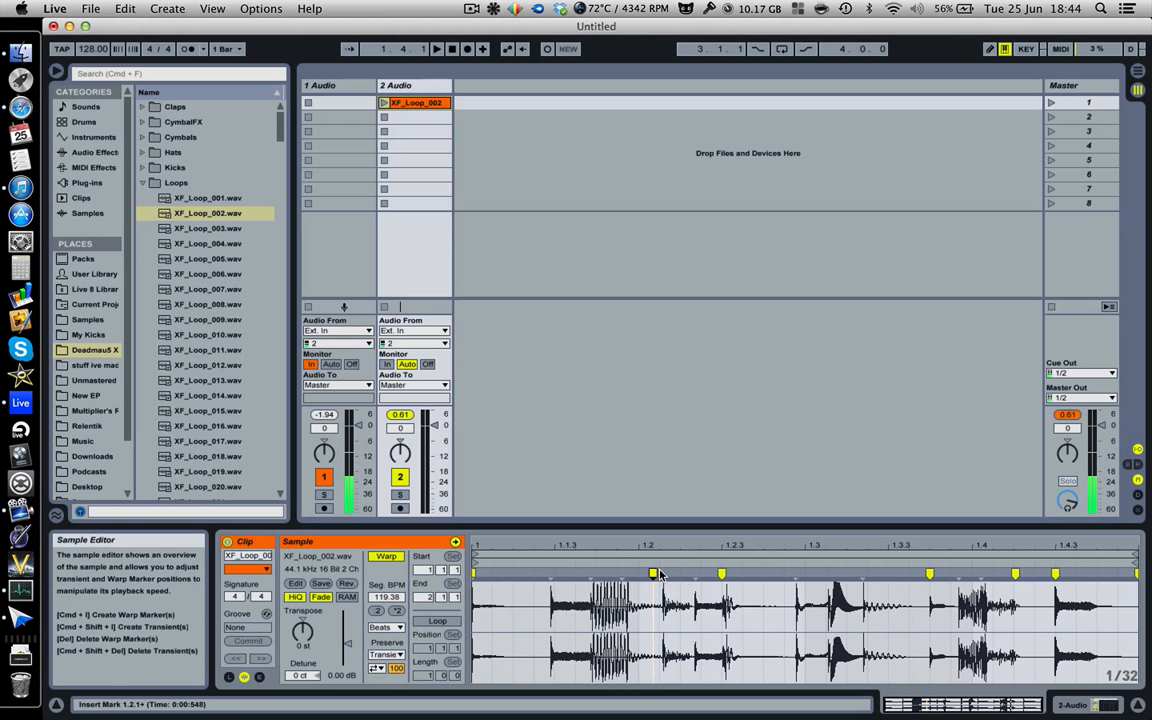
Shift the waveform further beneath the warp marker near 1.2.1 to push its hit a little more behind the marker
click(656, 573)
click(662, 576)
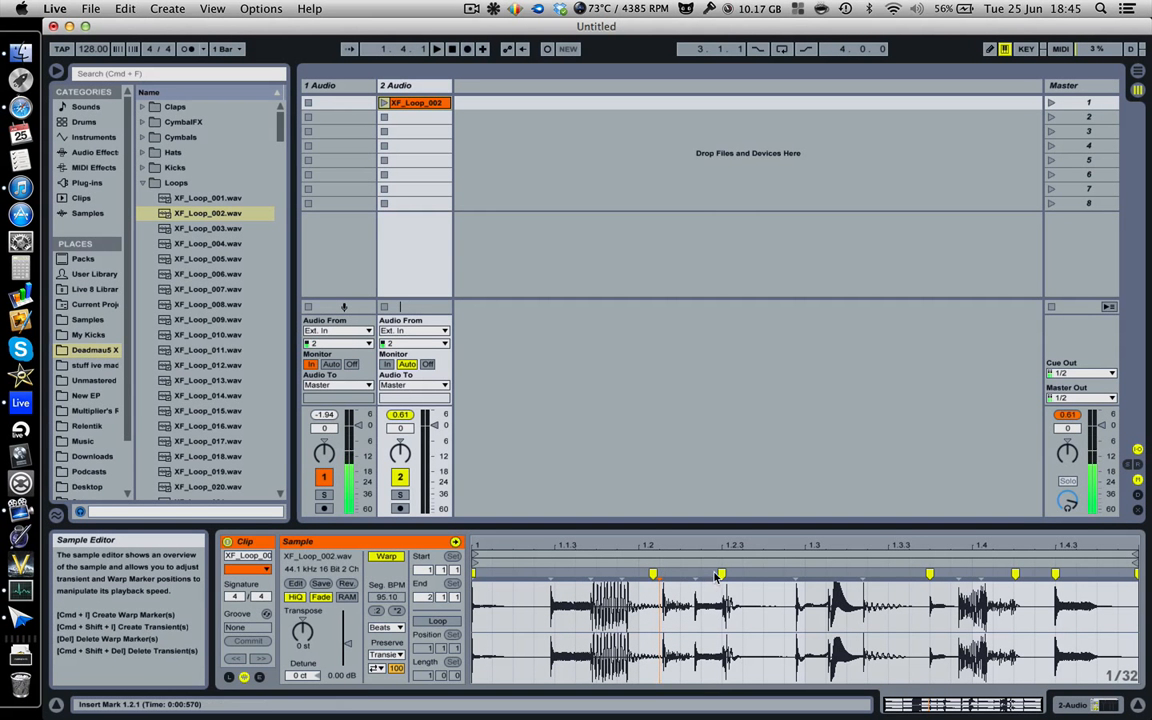
mouse_move(652, 572)
mouse_down()
mouse_move(553, 570)
mouse_move(657, 594)
mouse_up()
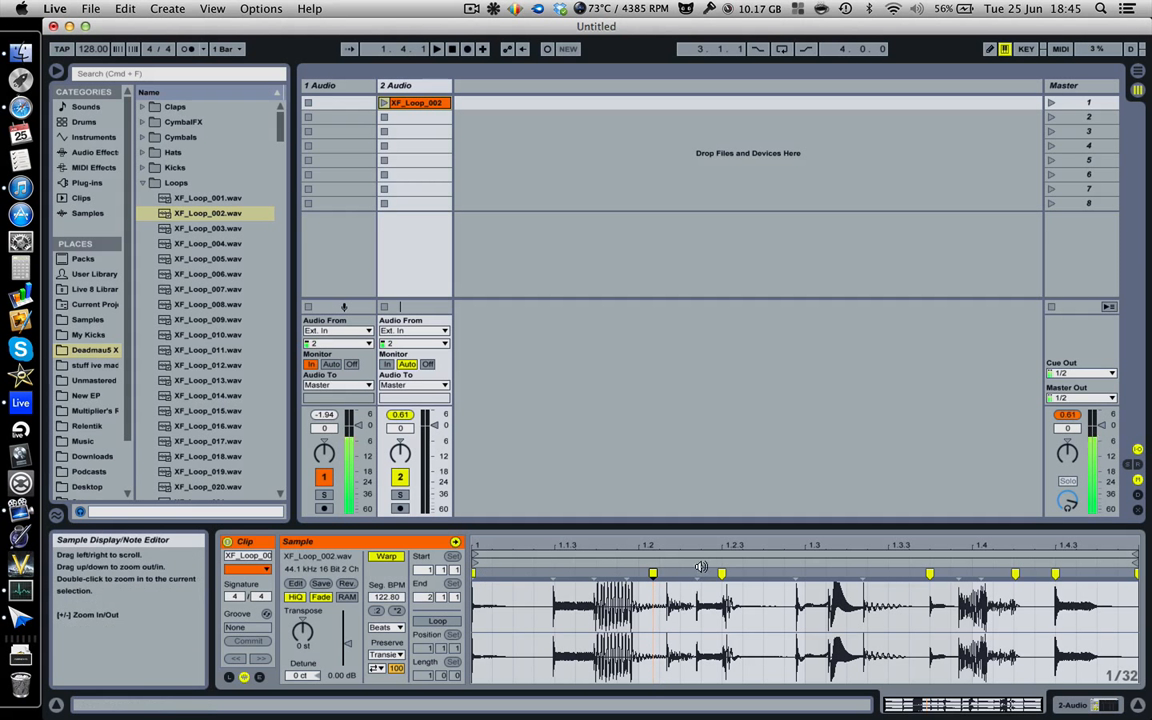
Delete the clip's warp markers from 1.2.1 through 1.4.3, keeping the one at the start of the loop
double_click(652, 572)
double_click(722, 574)
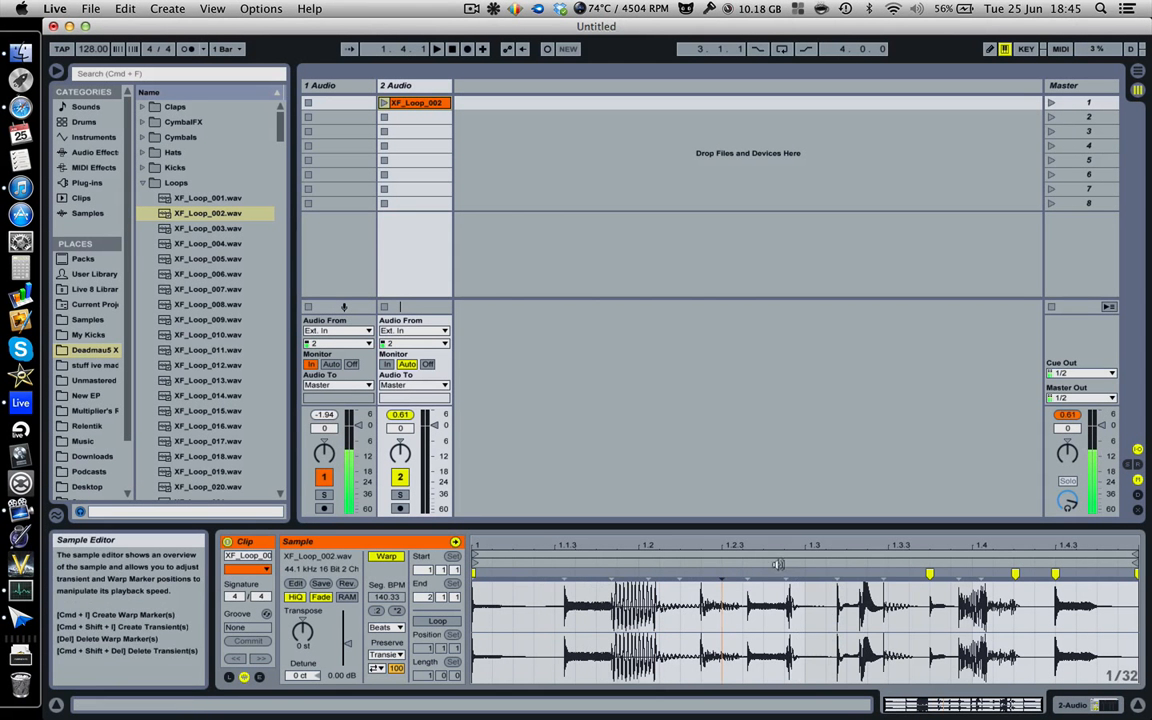
double_click(930, 574)
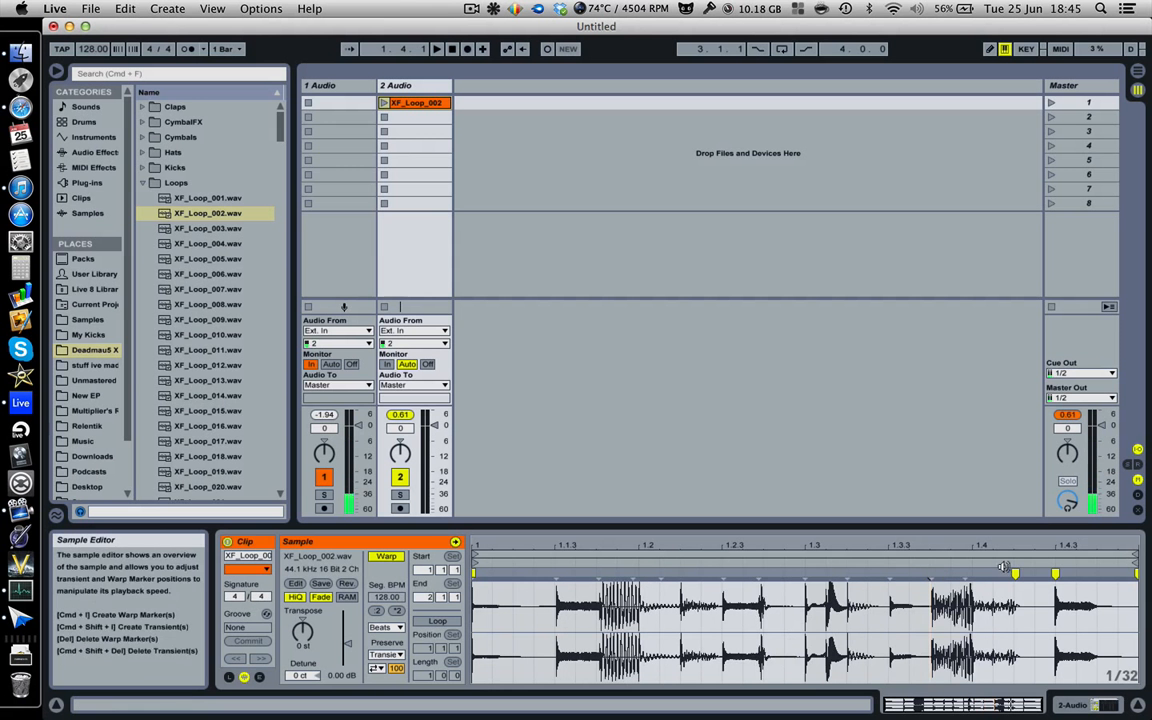
double_click(1015, 574)
double_click(1054, 574)
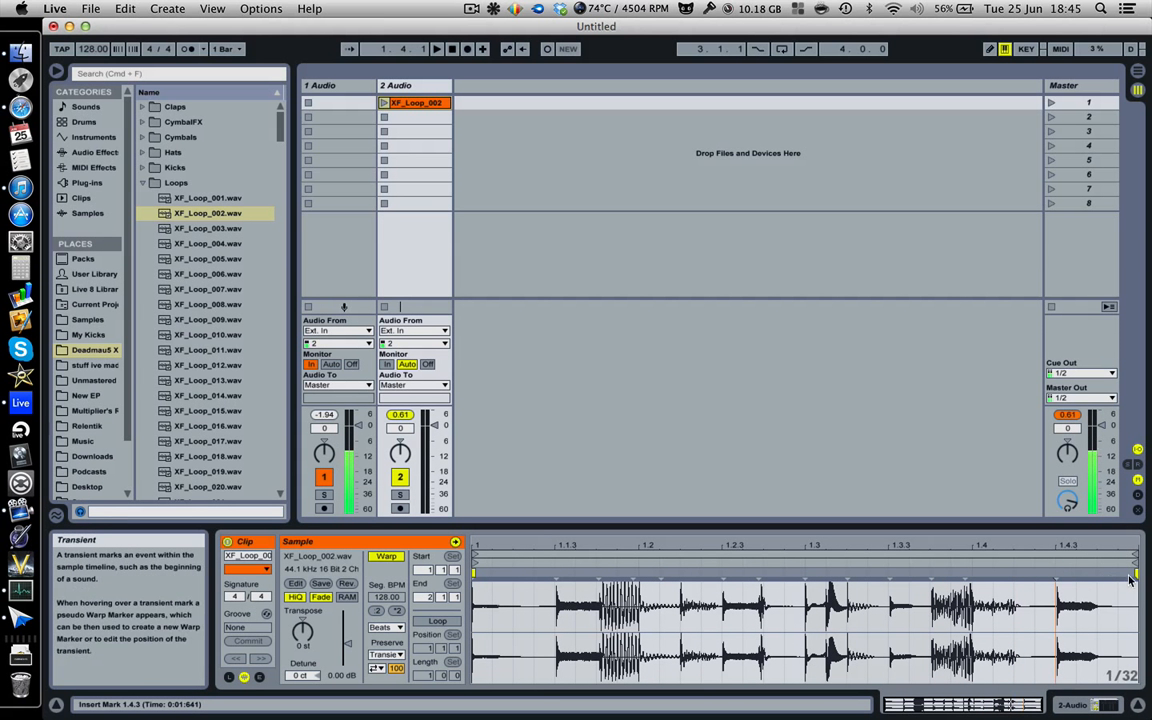
Examine the loop's first transient at close range against the 1.1.1 start and play the clip
drag(475, 547, 475, 650)
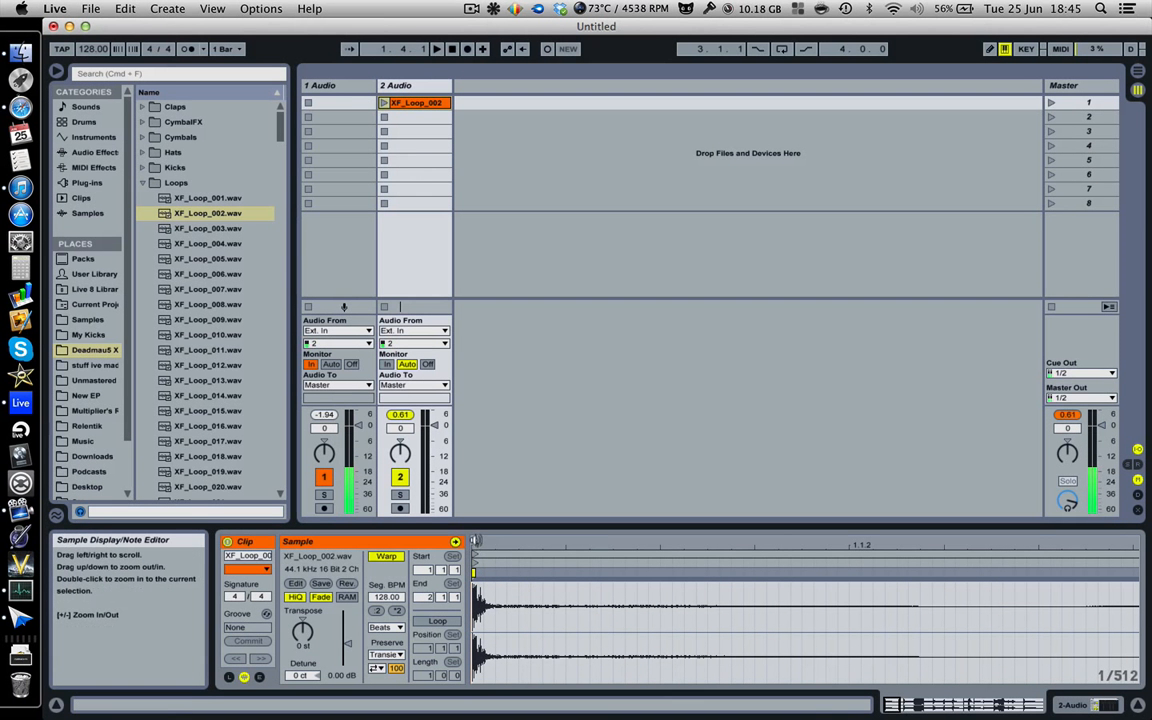
click(478, 556)
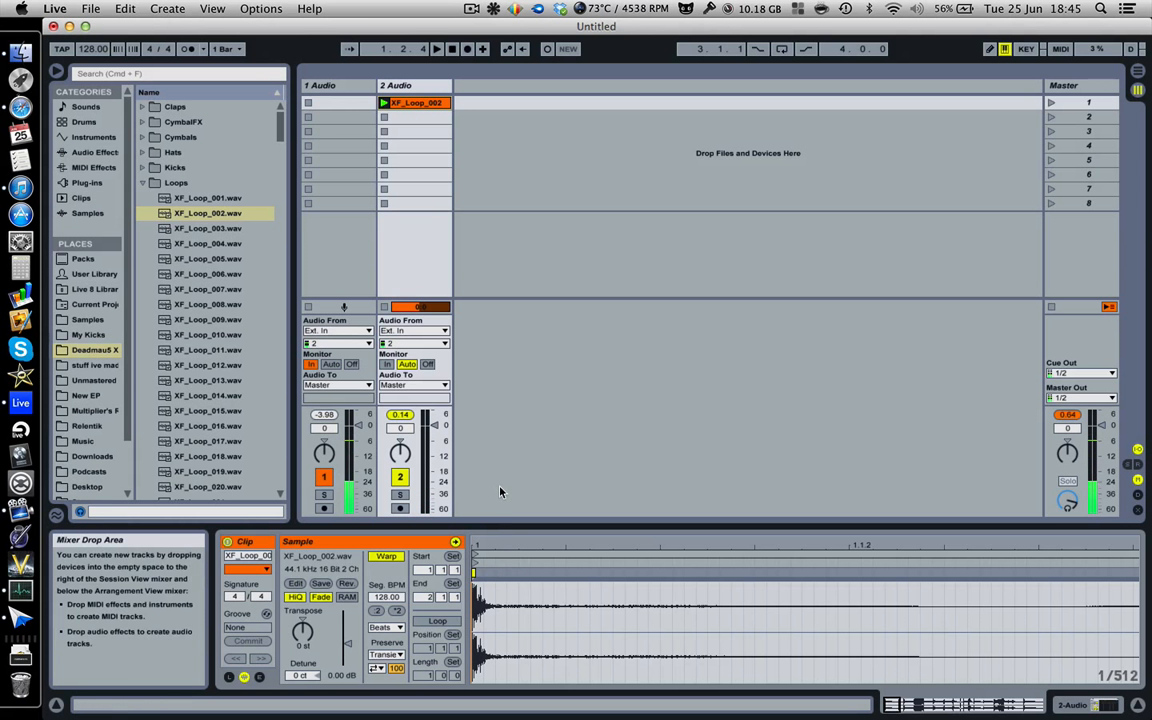
click(507, 592)
drag(474, 546, 466, 575)
Move the loop's first warp marker with its audio slightly past 1.1.1, and place the insert mark at -1.4.4
double_click(498, 574)
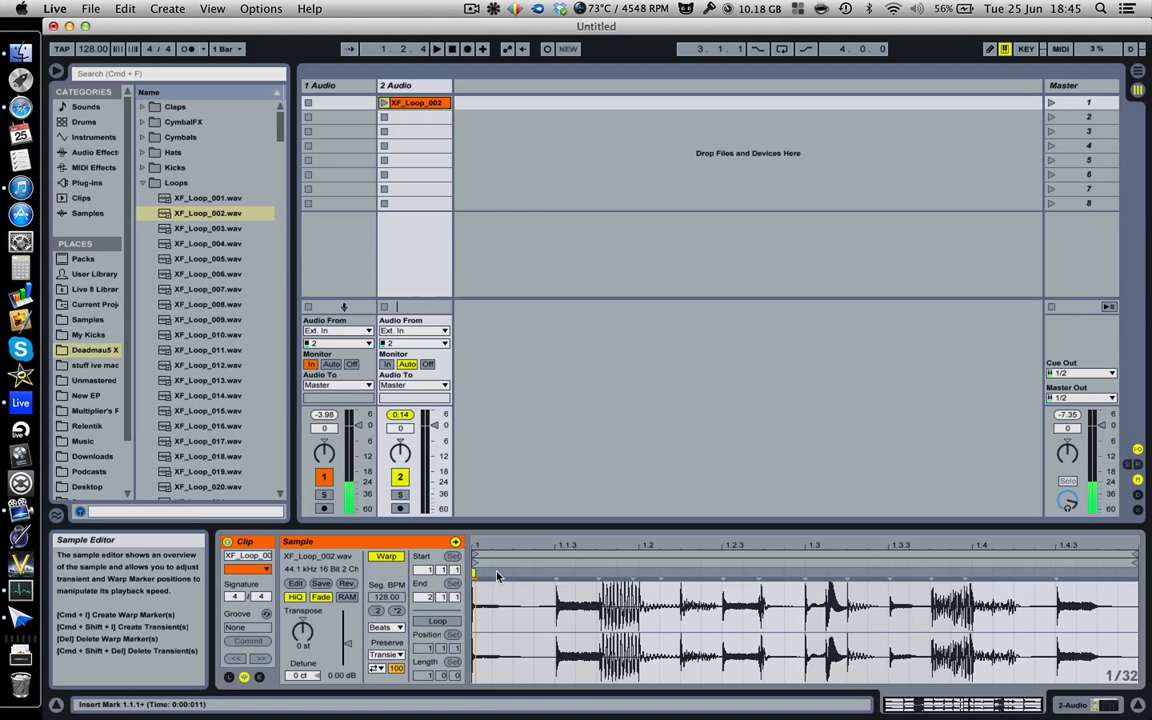
drag(498, 572, 507, 575)
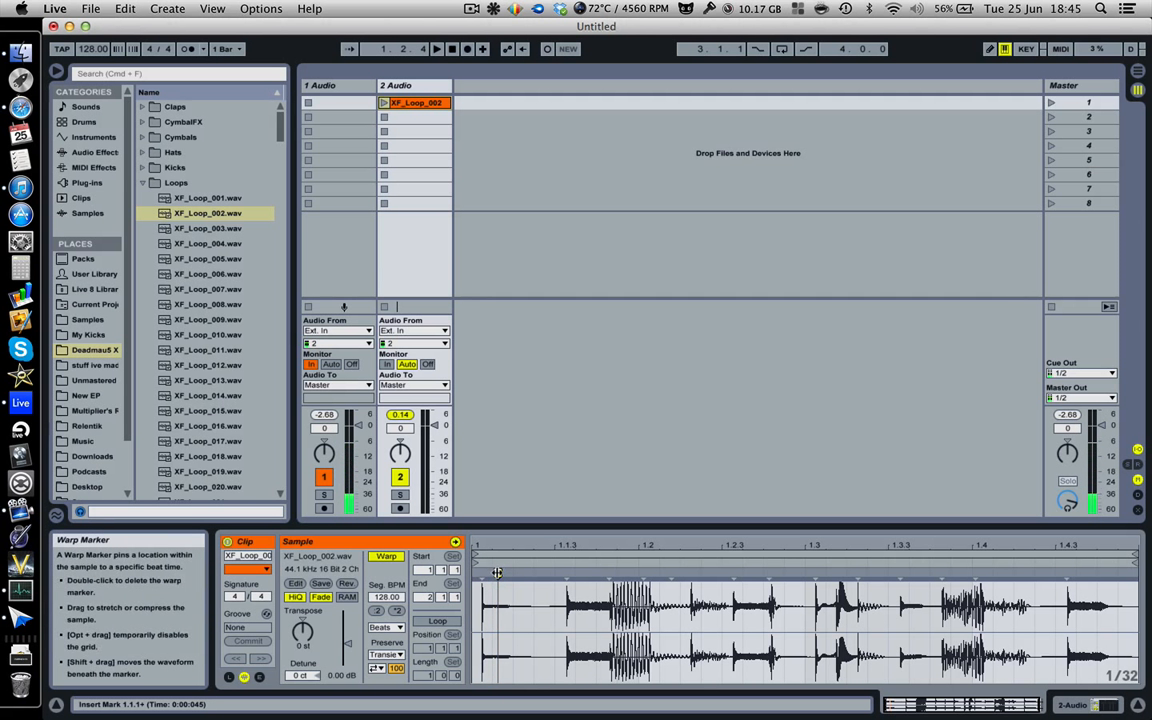
drag(497, 572, 617, 565)
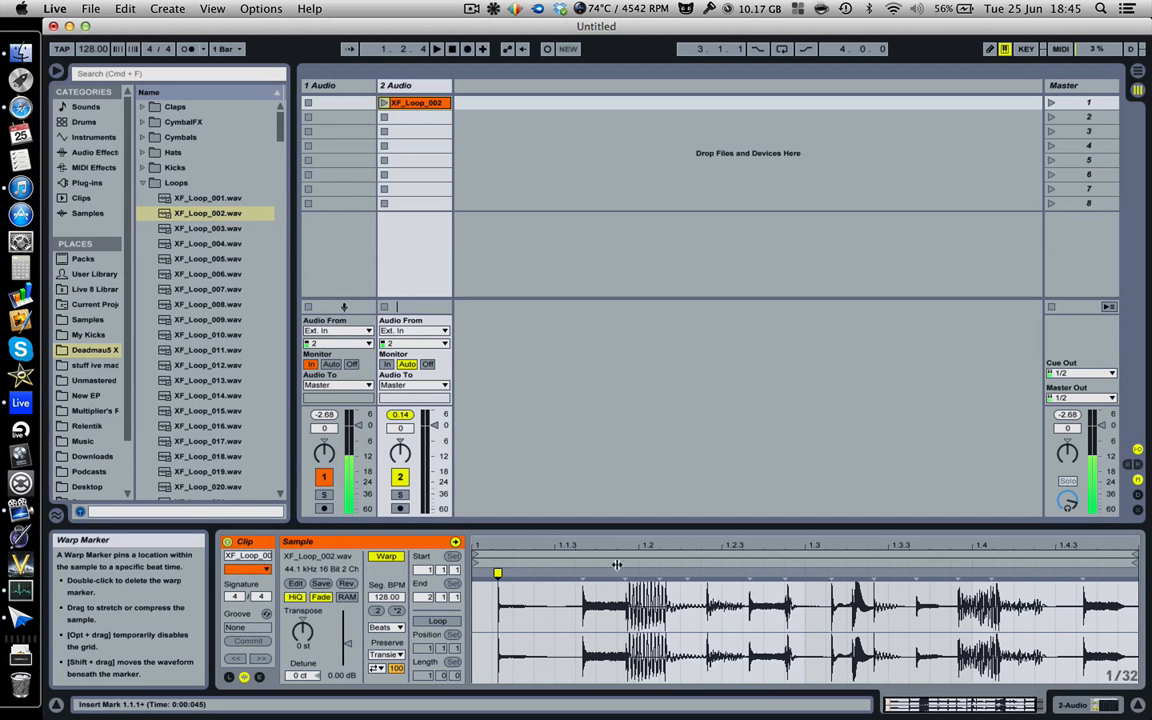
drag(549, 582, 703, 605)
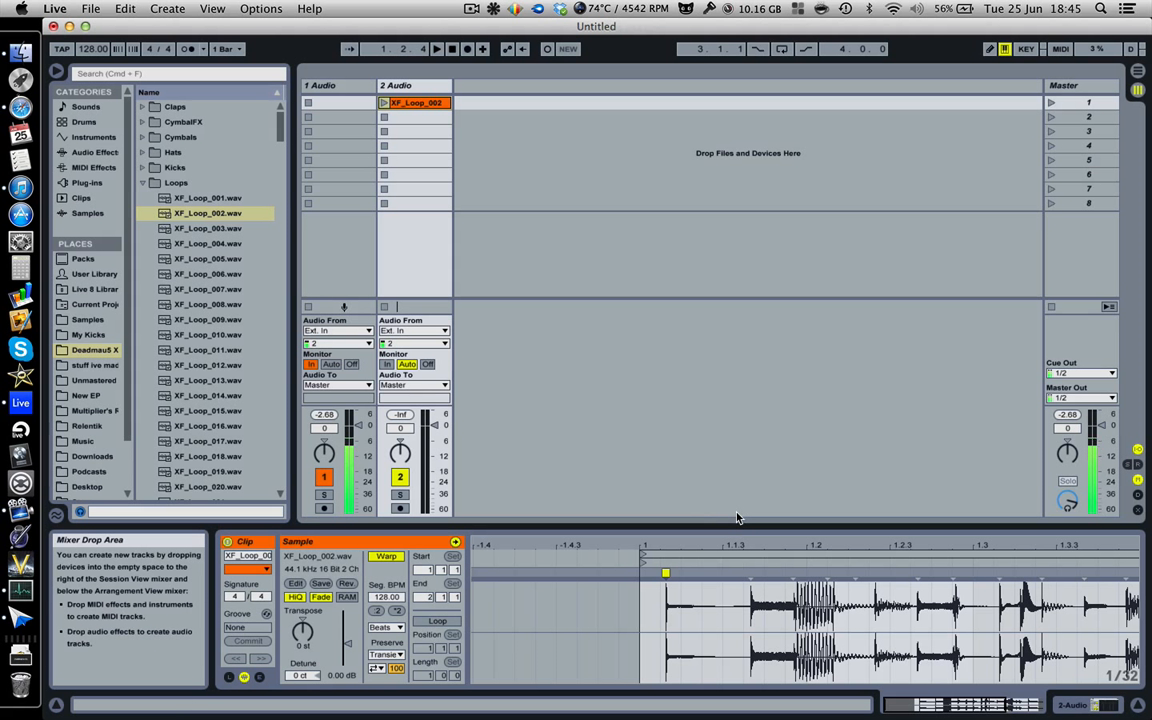
drag(680, 556, 679, 545)
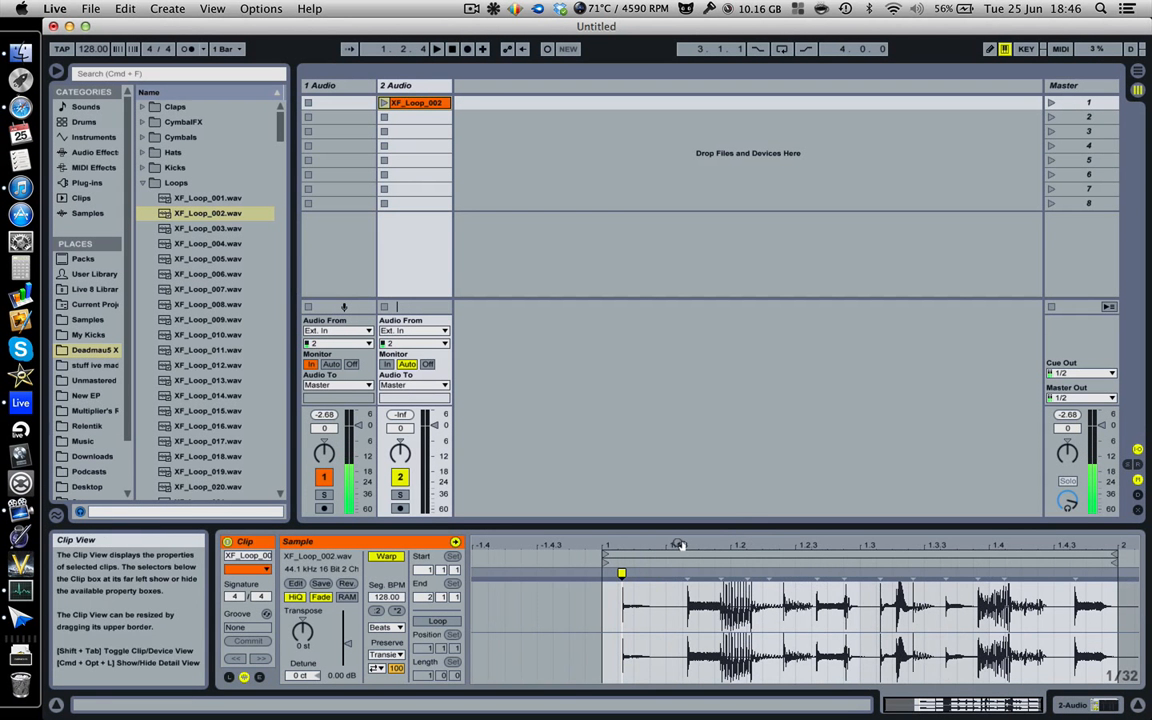
drag(620, 600, 585, 573)
click(587, 576)
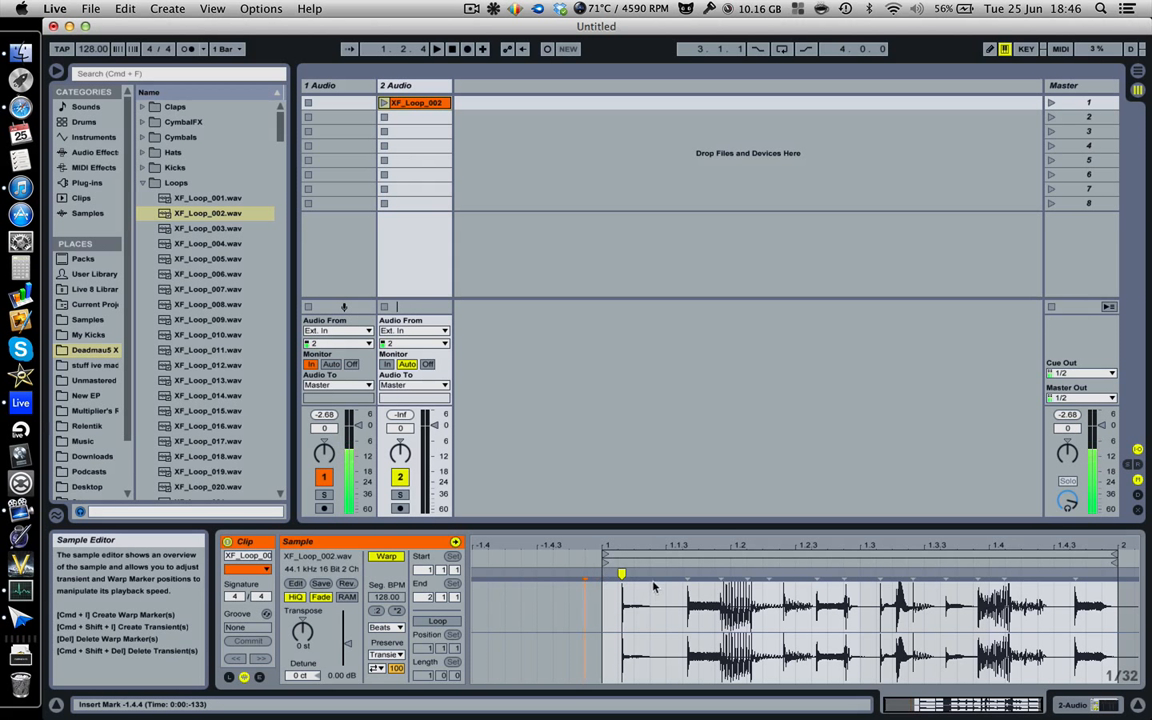
Replace the XF_Loop_002 clip with AC_Kit A_120-02.wav from the AfrocentricRhythms 120bpm Drums folder in Samples
click(420, 104)
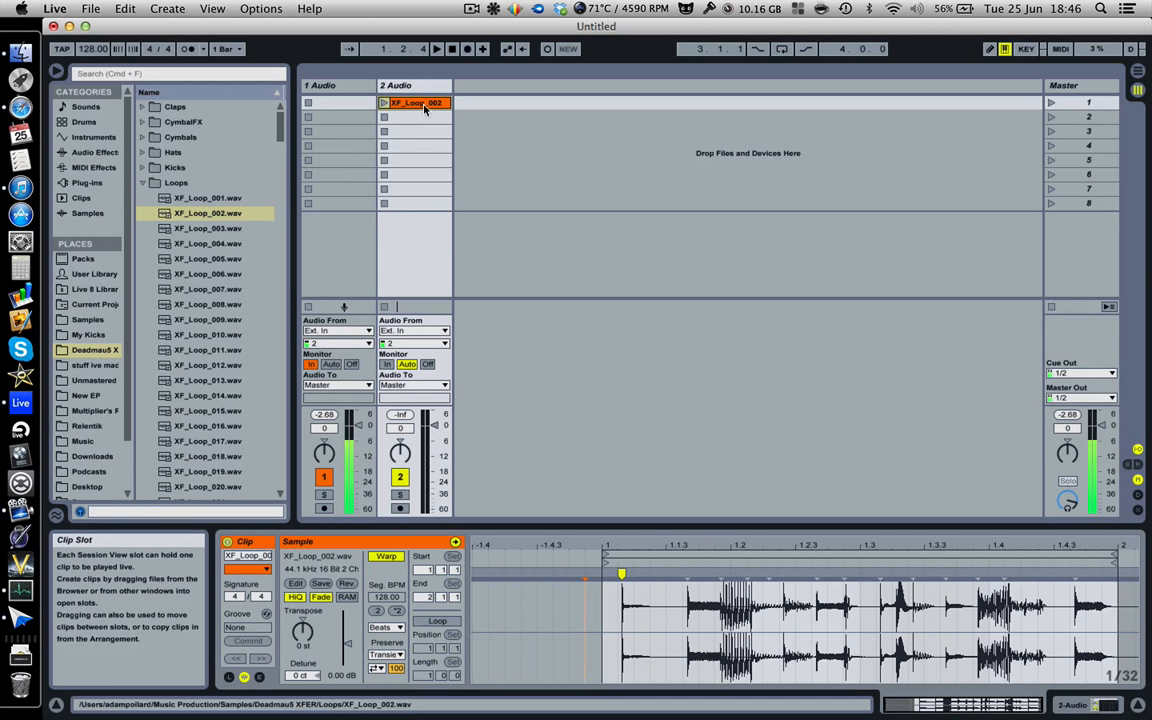
key(Delete)
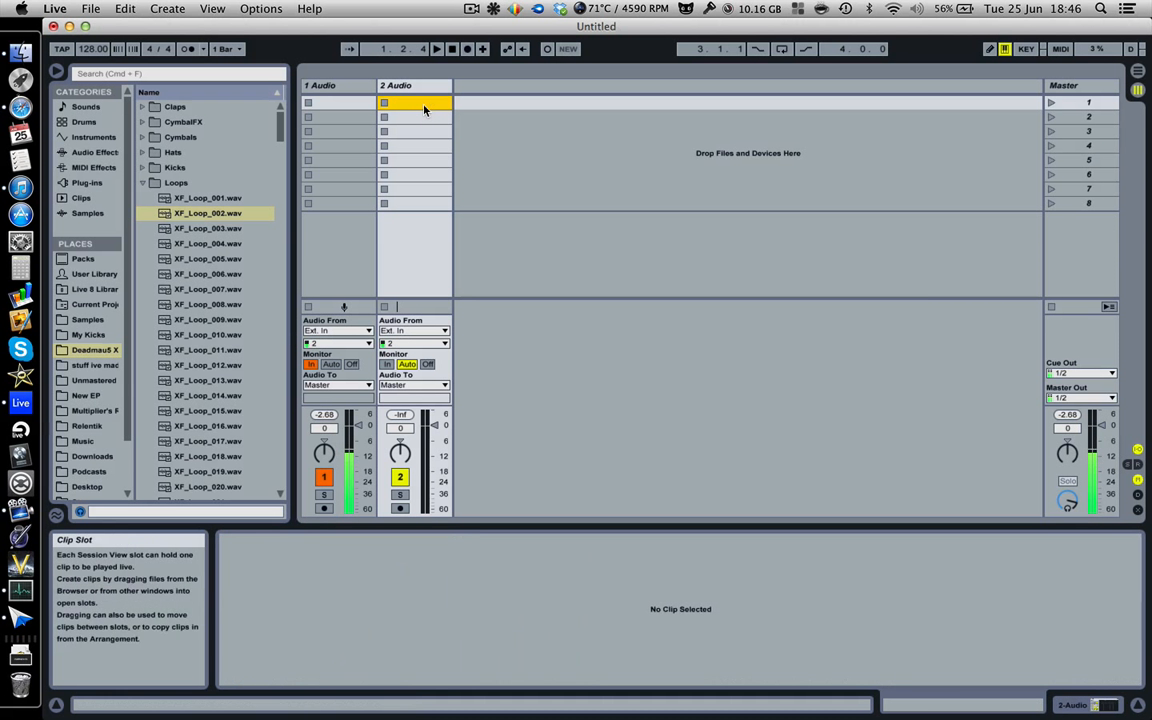
click(160, 212)
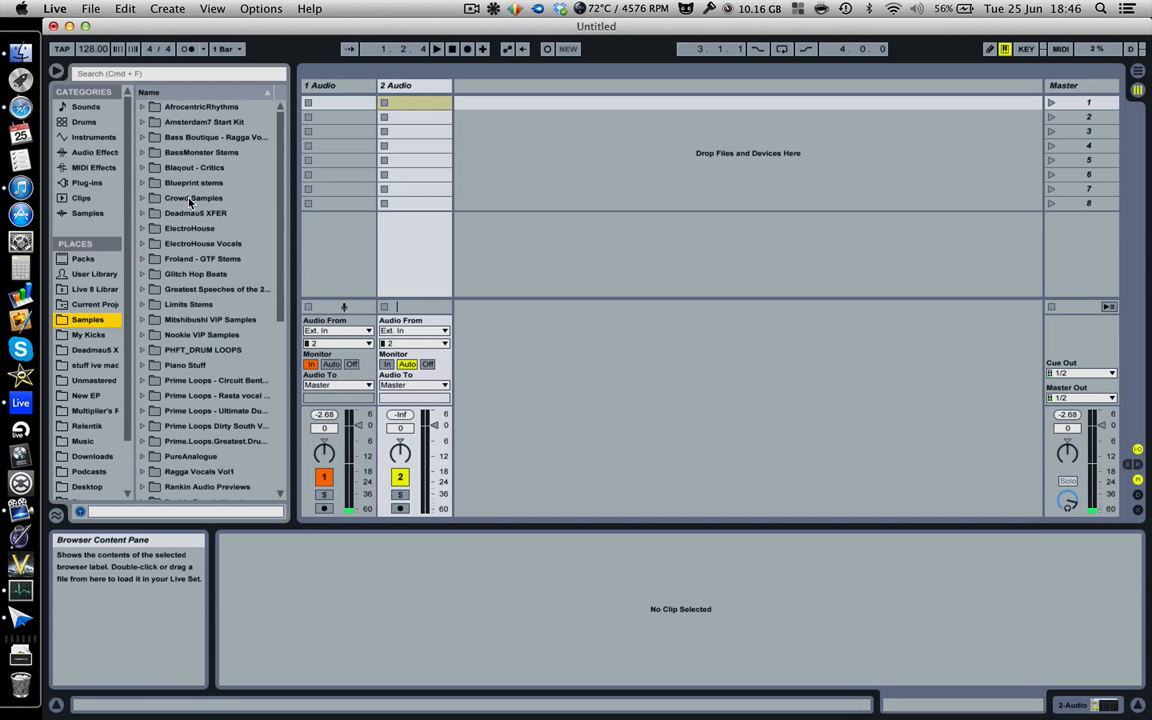
click(143, 108)
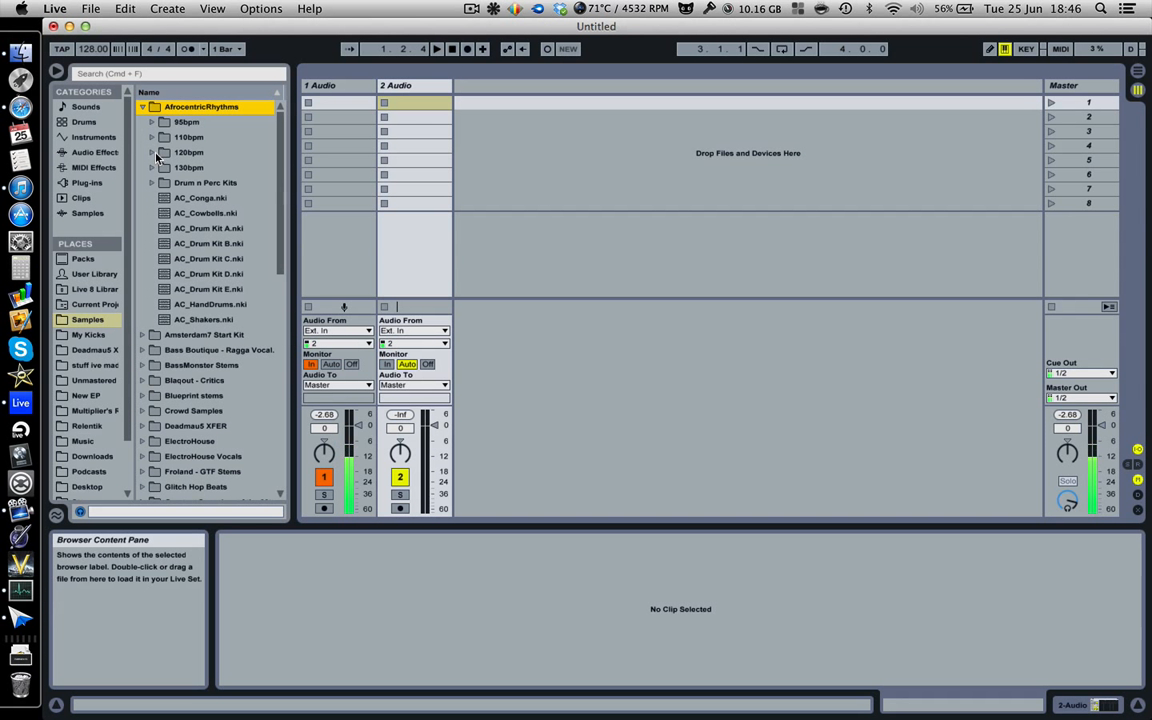
click(152, 152)
click(161, 167)
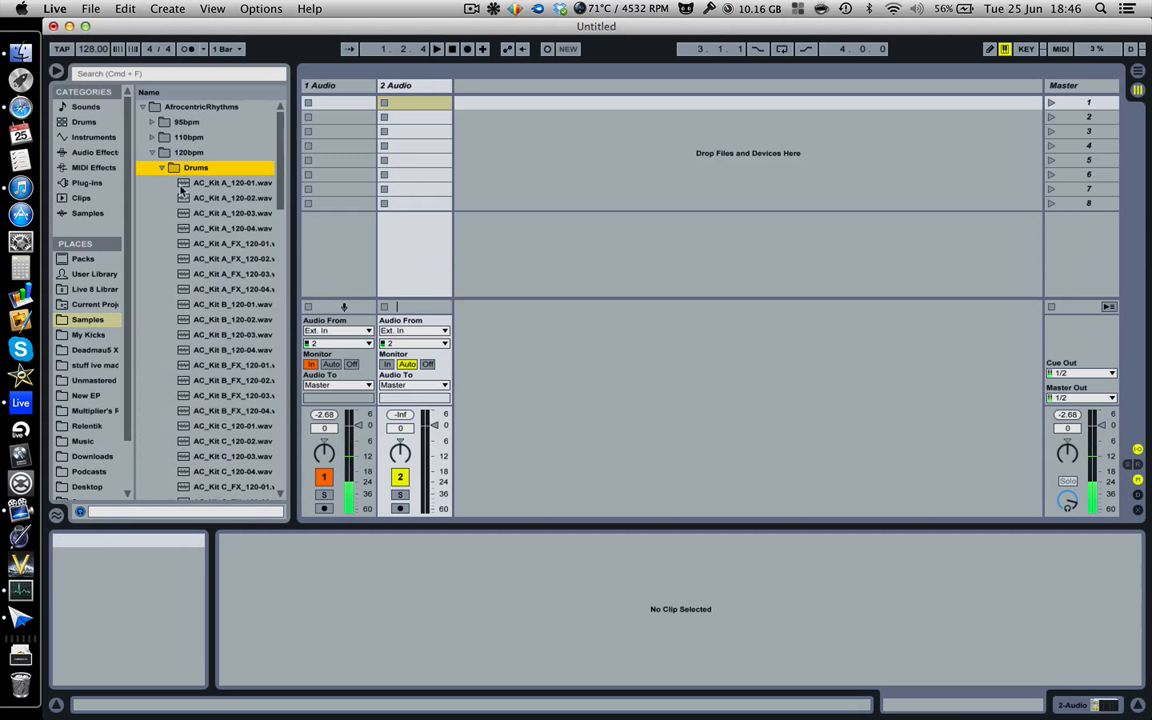
drag(224, 200, 413, 104)
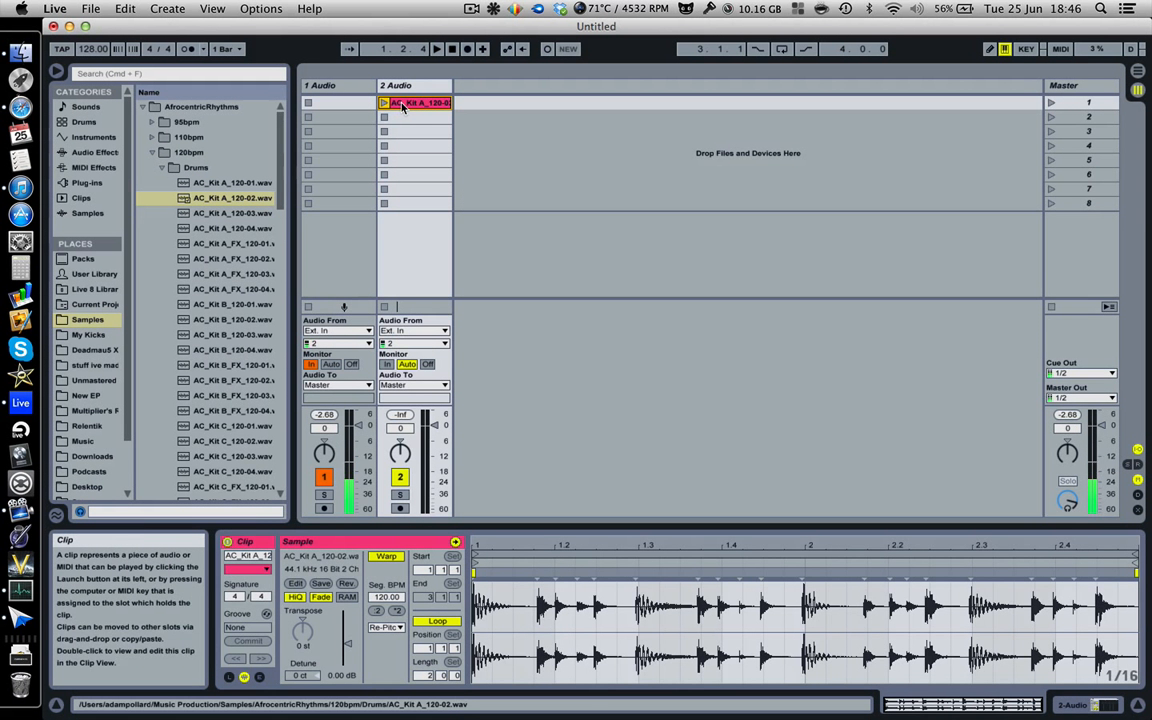
Replace the drum clip with the first BF_RT_117_G_DRY vocal loop from the Bass Boutique - Ragga Vocals BF_RT_WAV_LOOPS folder
key(Delete)
click(146, 148)
click(142, 106)
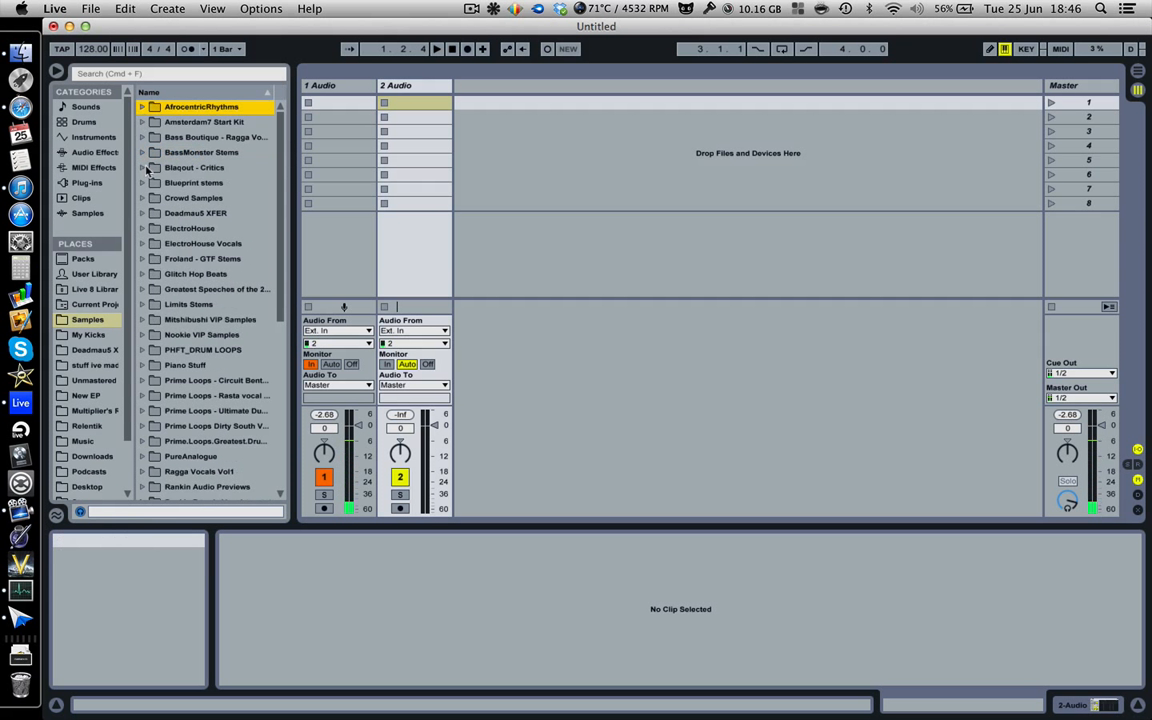
click(143, 136)
click(152, 152)
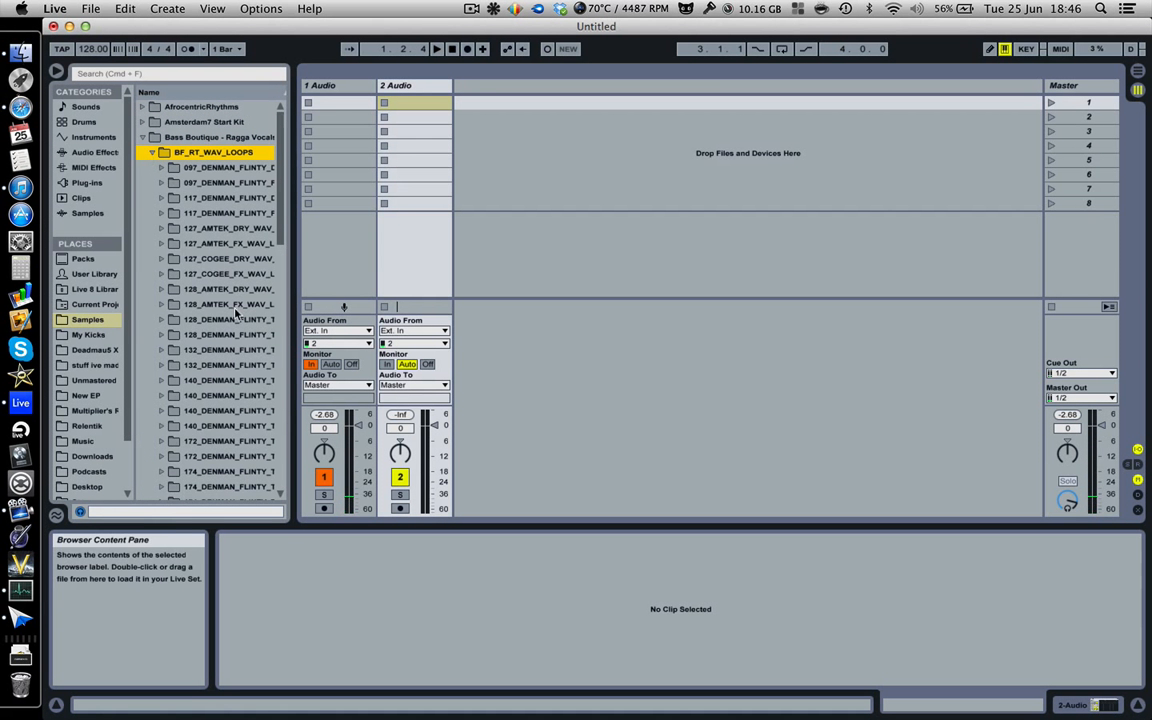
click(164, 199)
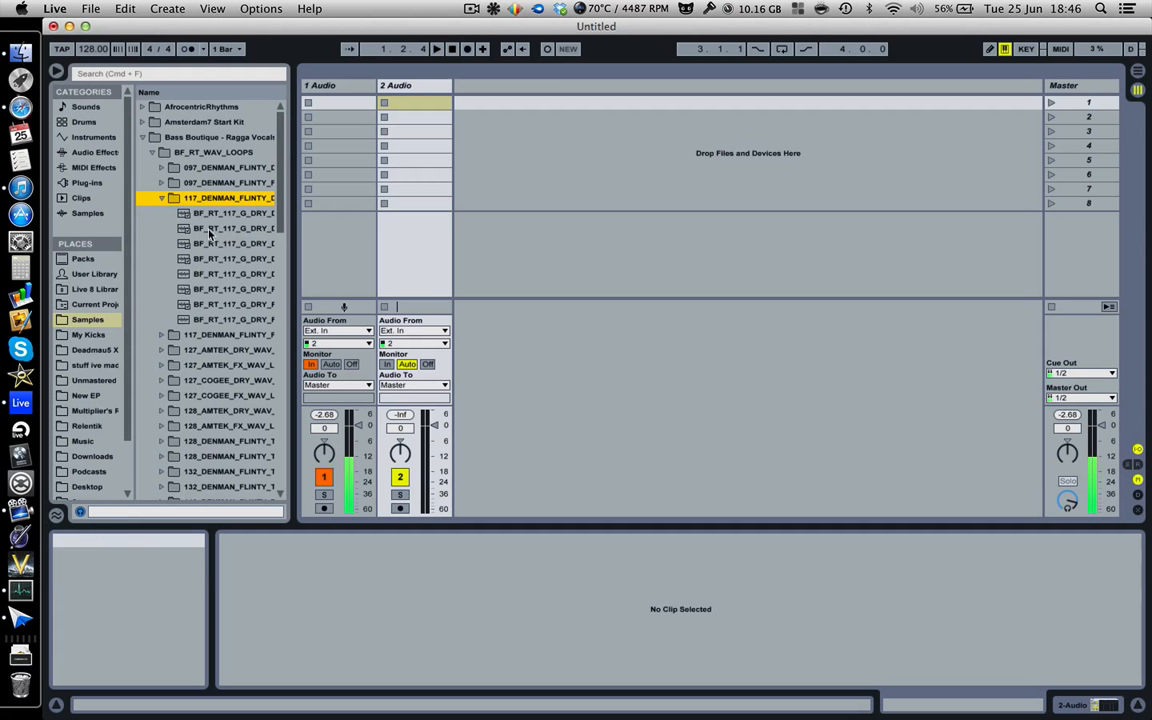
drag(228, 213, 422, 105)
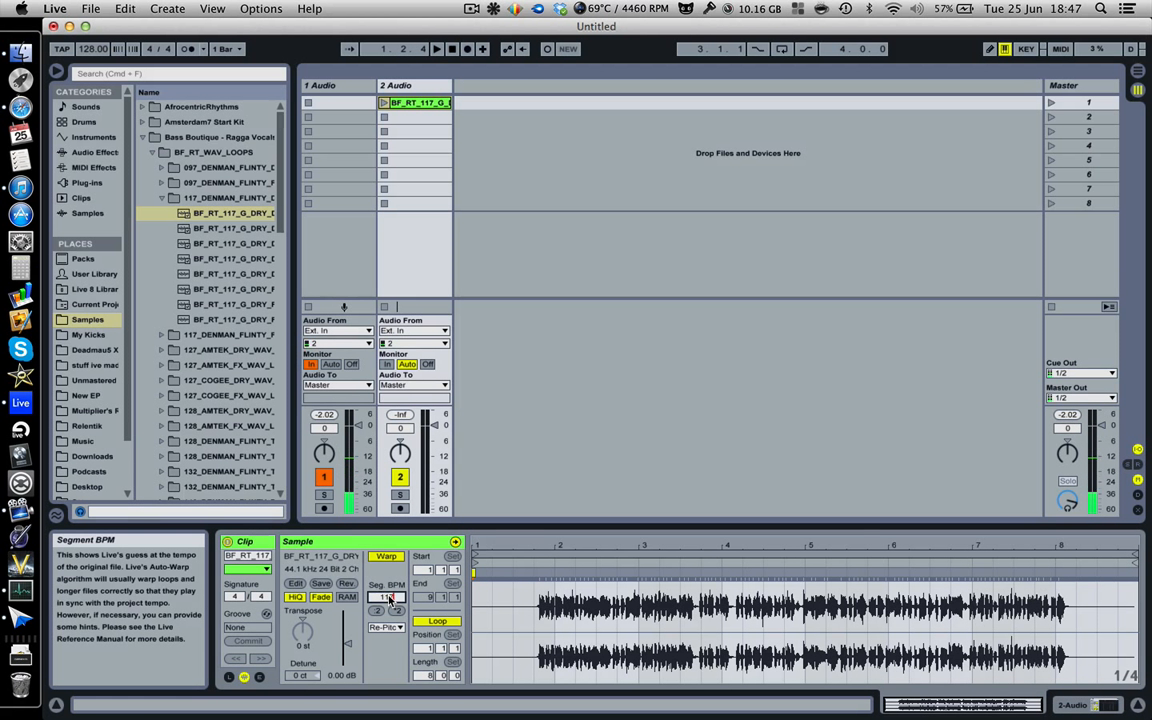
Set the vocal clip's segment BPM to 117.00
drag(389, 598, 389, 602)
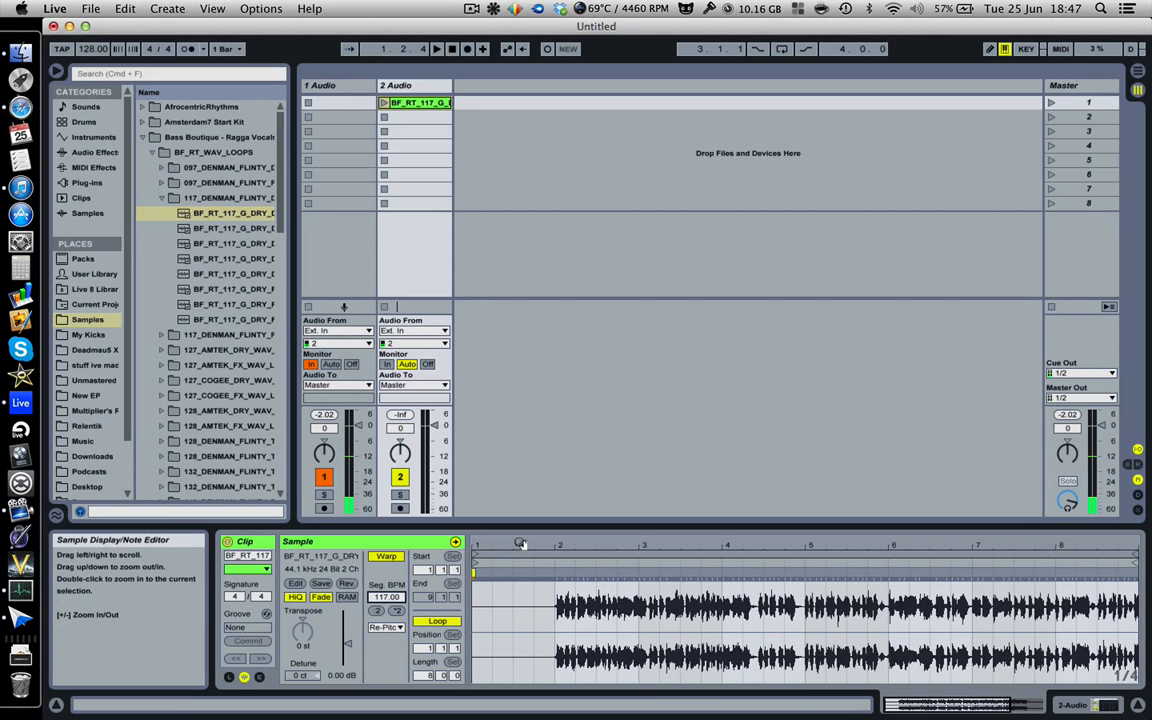
scroll(650, 600, down, 2)
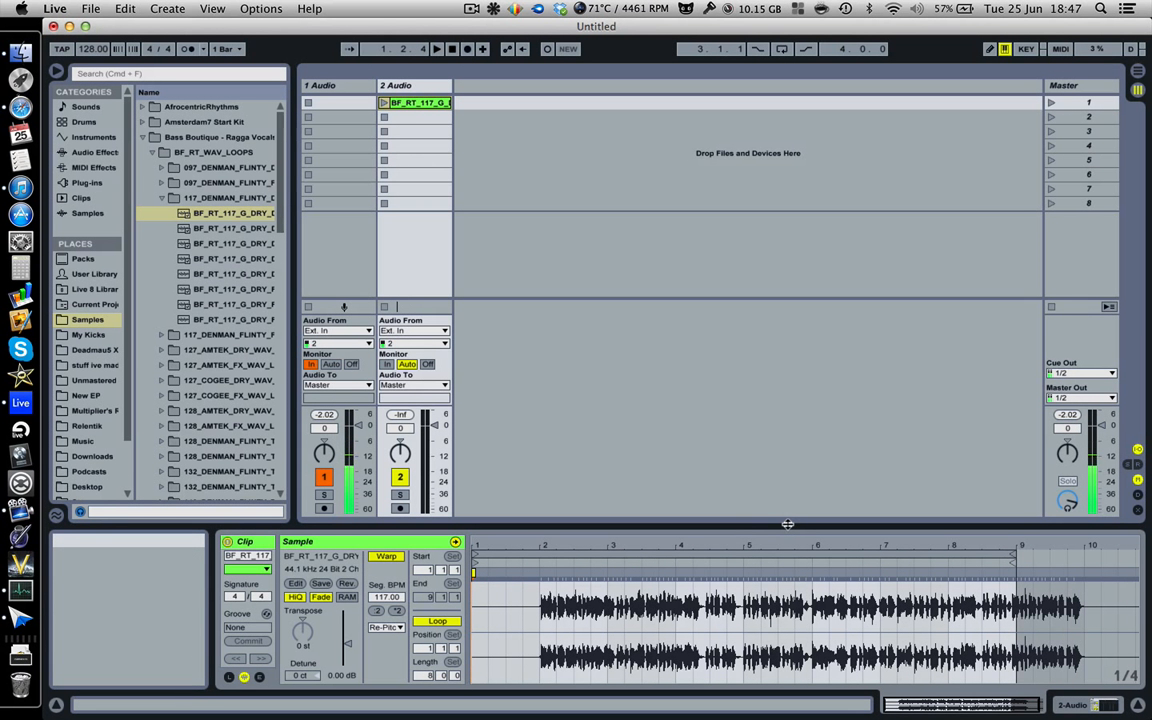
Extend the vocal clip's end to 11.1.1 and its loop length to 10 bars to cover the whole phrase
mouse_move(1017, 553)
mouse_down()
mouse_move(950, 553)
mouse_move(1132, 555)
mouse_up()
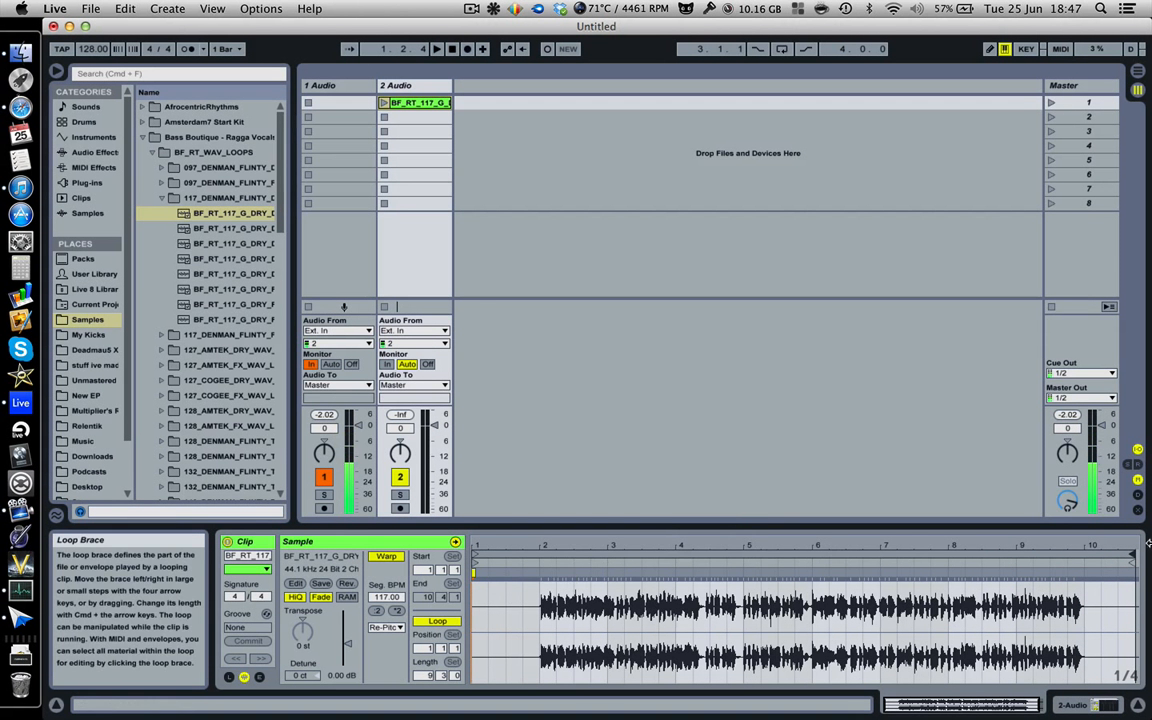
mouse_move(1133, 556)
mouse_down()
mouse_move(960, 557)
mouse_move(1015, 557)
mouse_up()
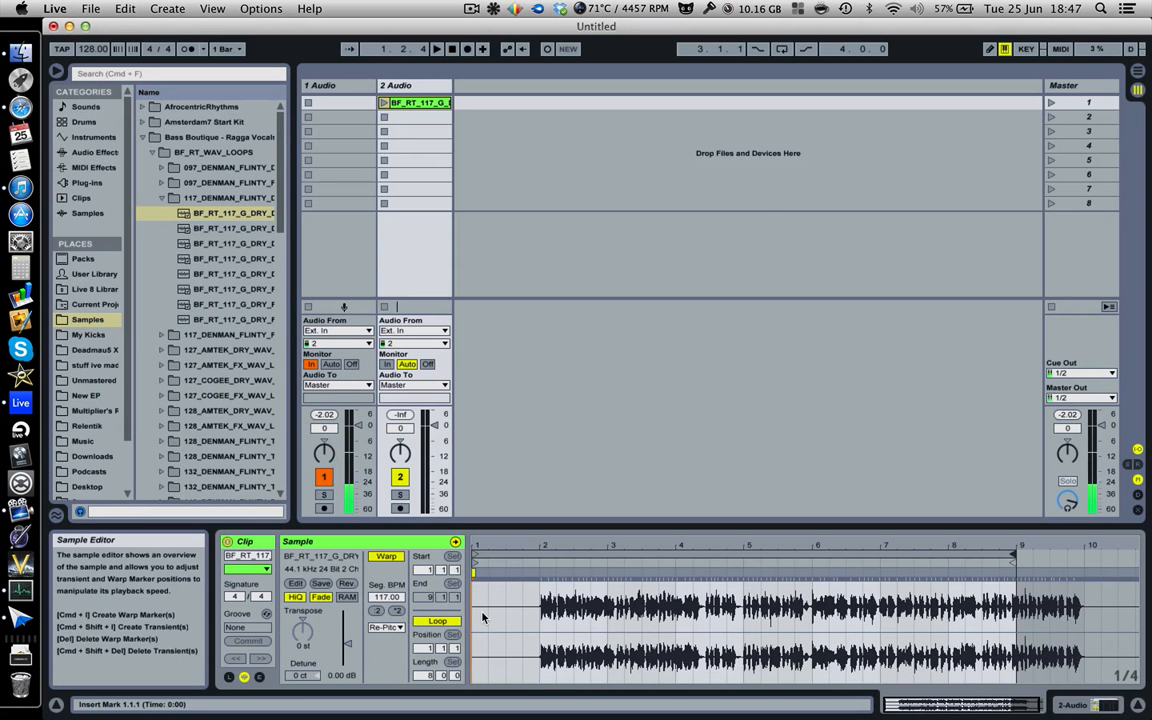
mouse_move(548, 566)
mouse_down()
mouse_move(548, 610)
mouse_move(548, 560)
mouse_up()
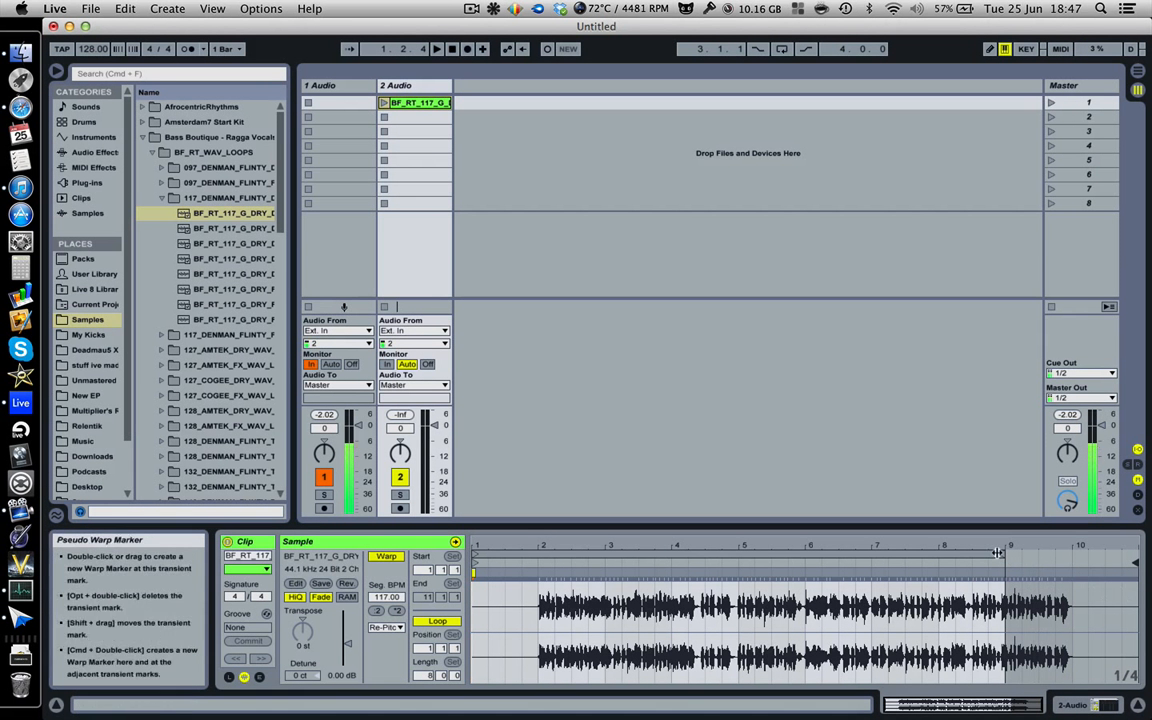
drag(997, 552, 1118, 553)
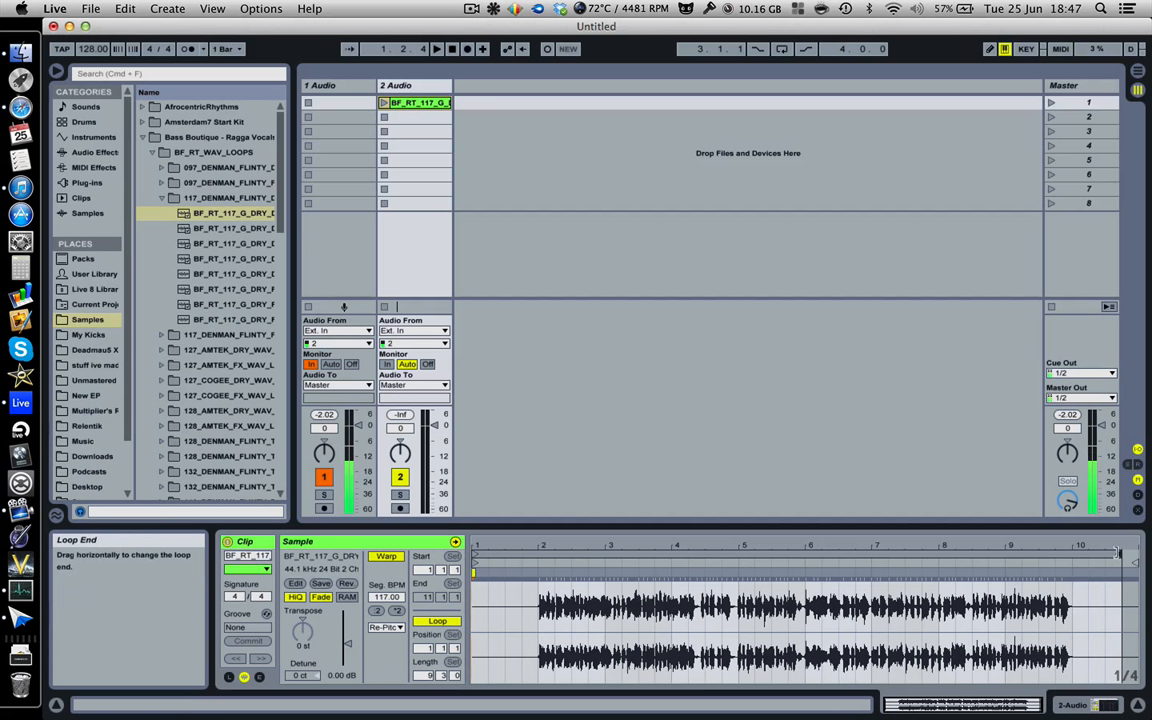
drag(1118, 553, 1136, 553)
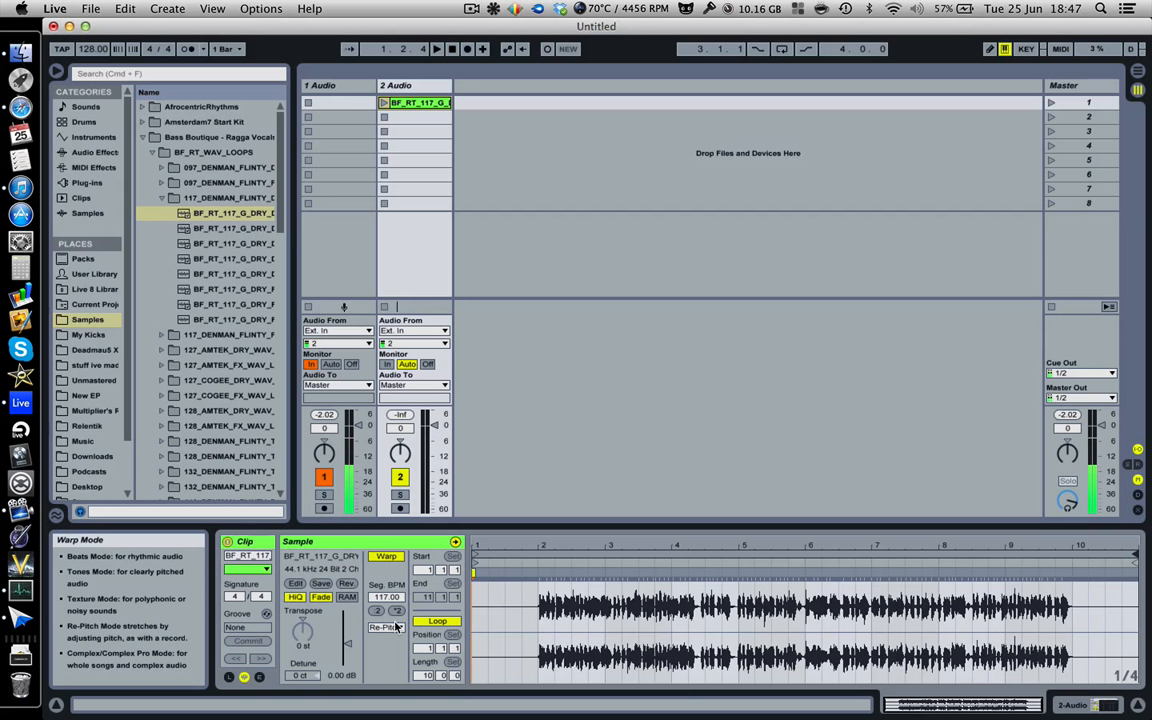
Replace the vocal clip on track 2 with Money Makin.mp3 from the A-Trak & Dillon Francis folder in Music
click(415, 102)
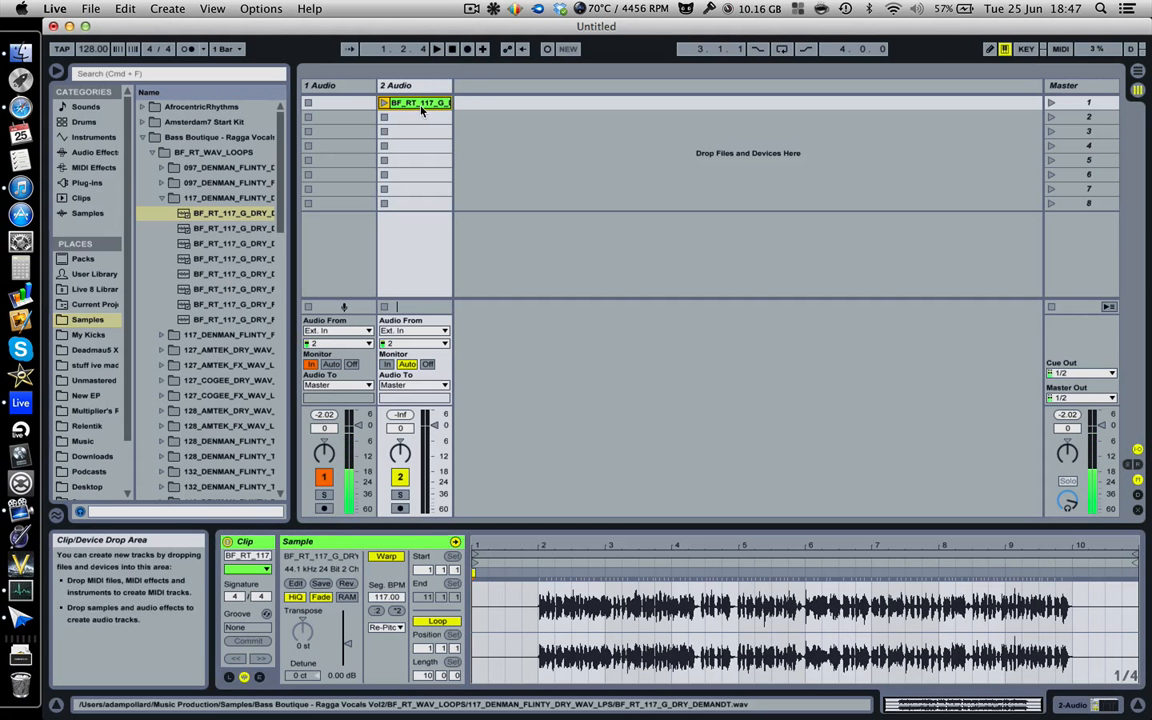
key(Delete)
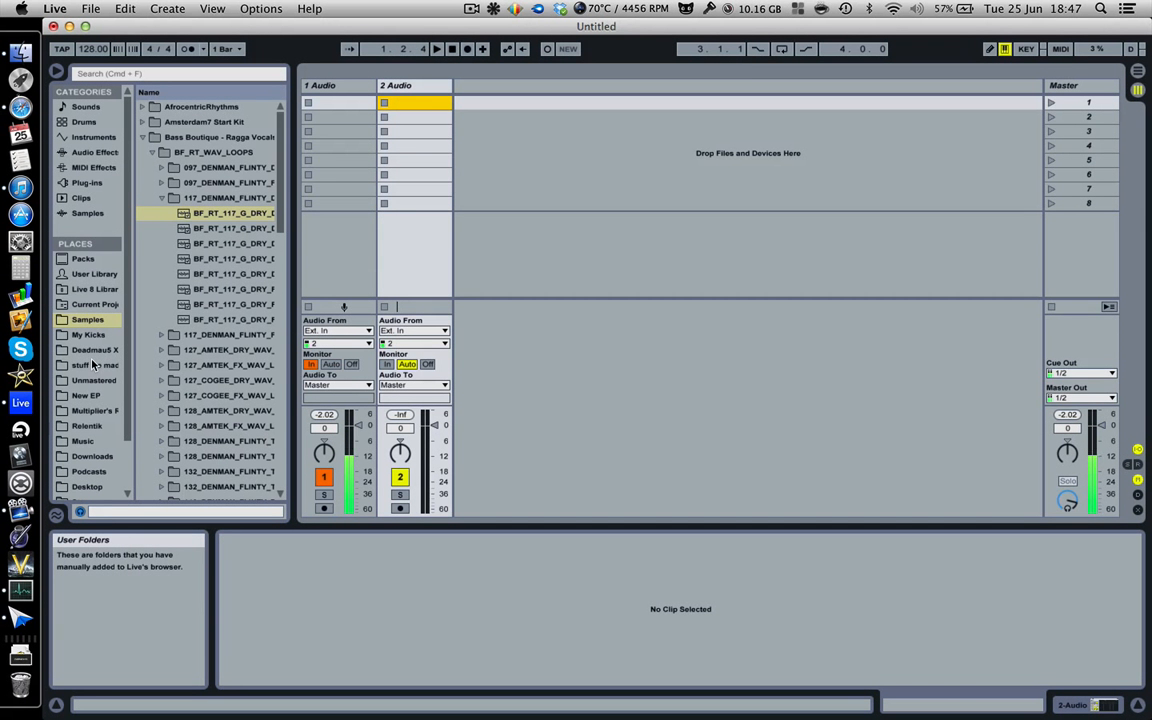
click(84, 441)
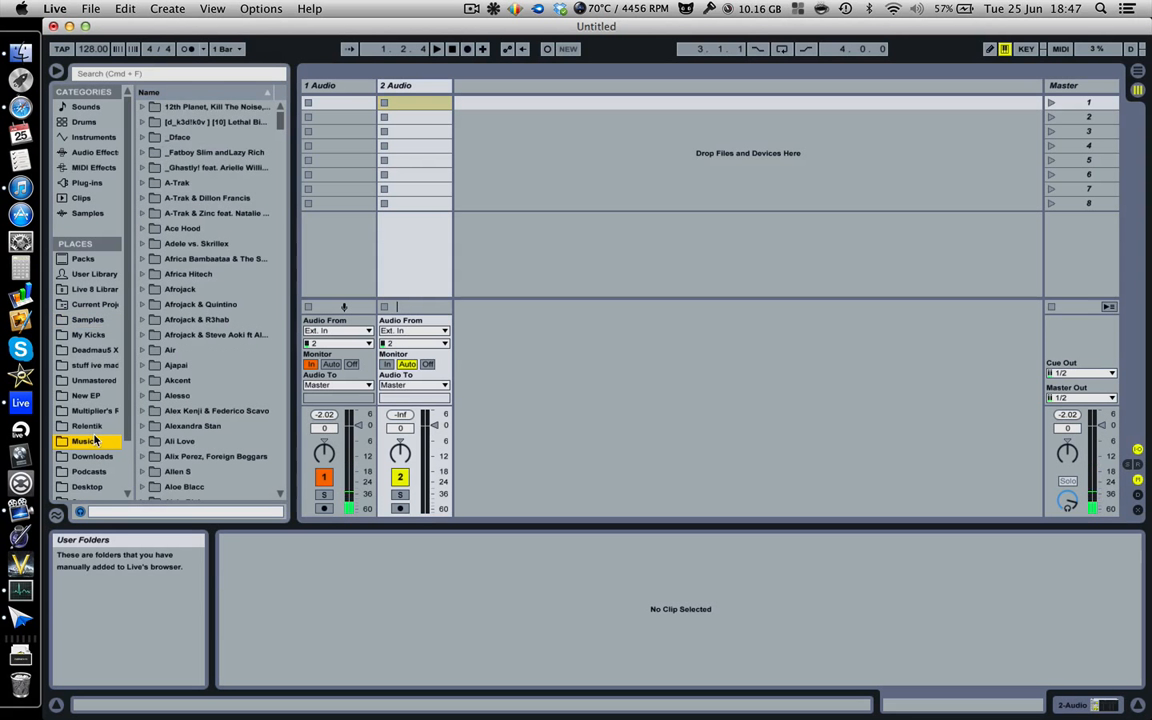
click(141, 197)
click(153, 213)
click(213, 229)
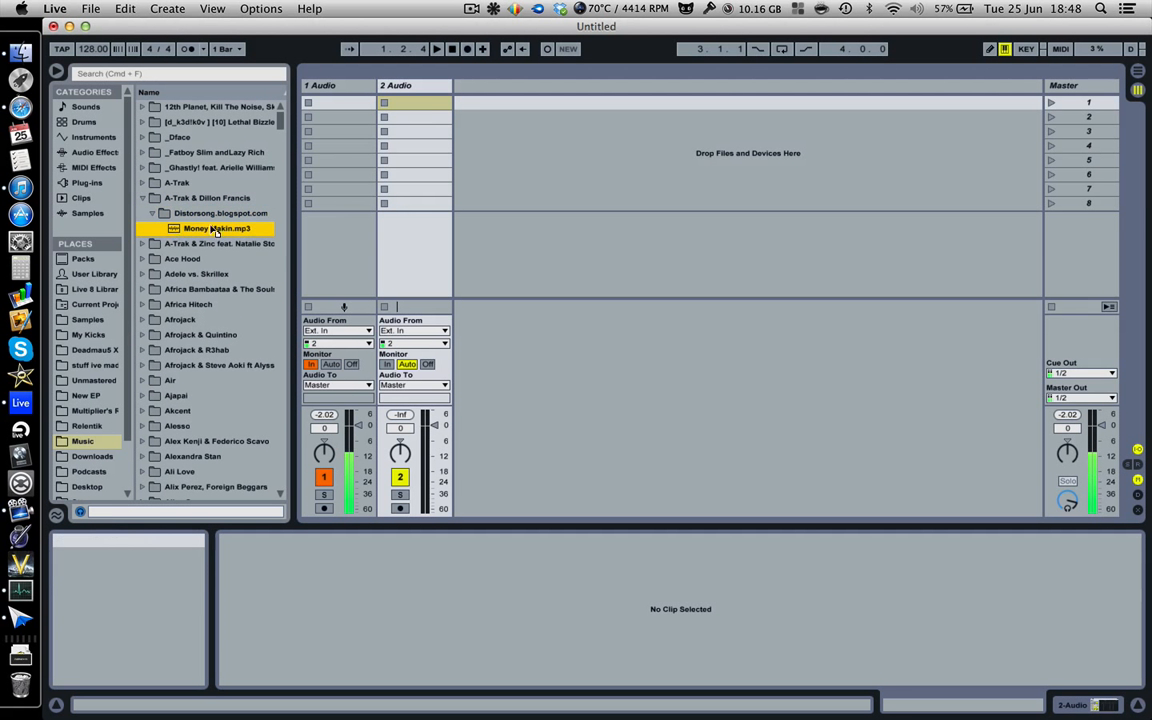
drag(433, 110, 428, 104)
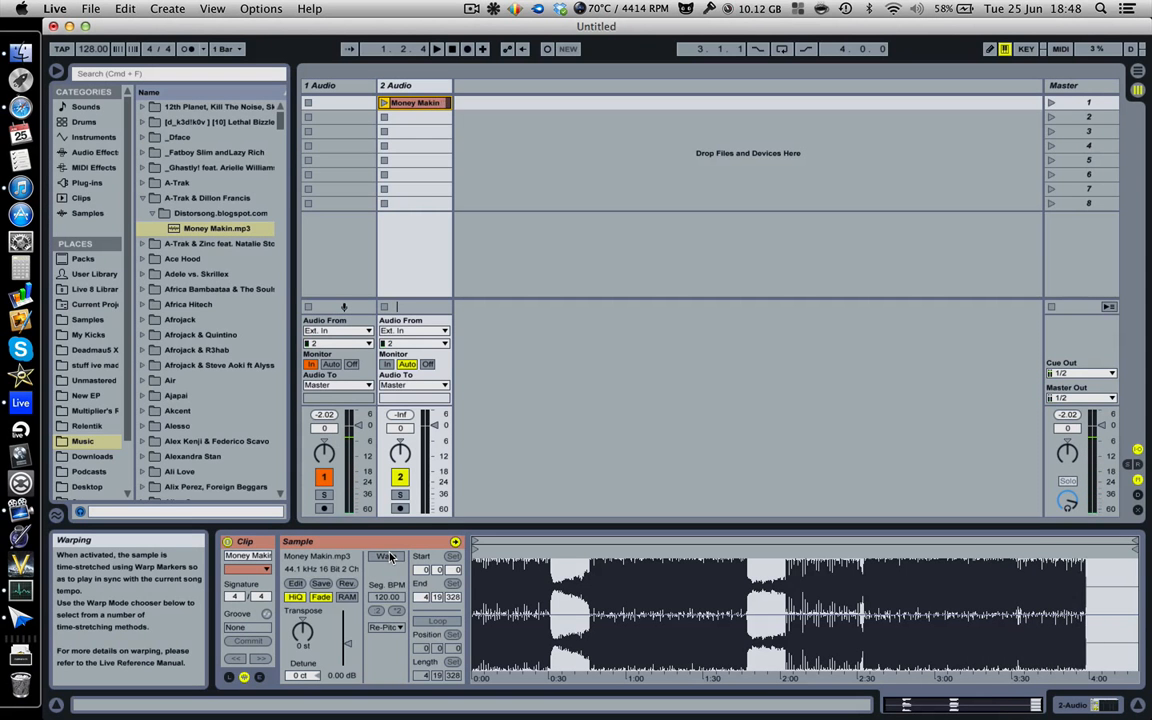
Turn on warping for the Money Makin clip and align its first warp marker at 1.1.1 with the first transient
click(388, 556)
drag(492, 541, 492, 582)
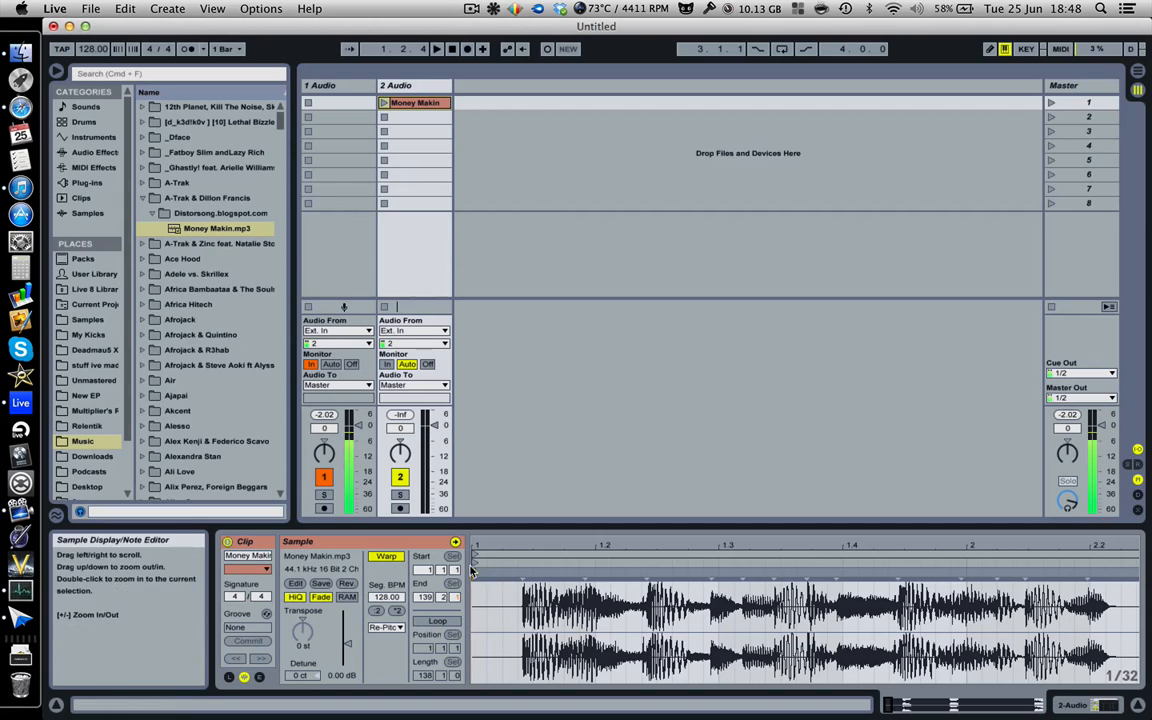
drag(514, 549, 585, 608)
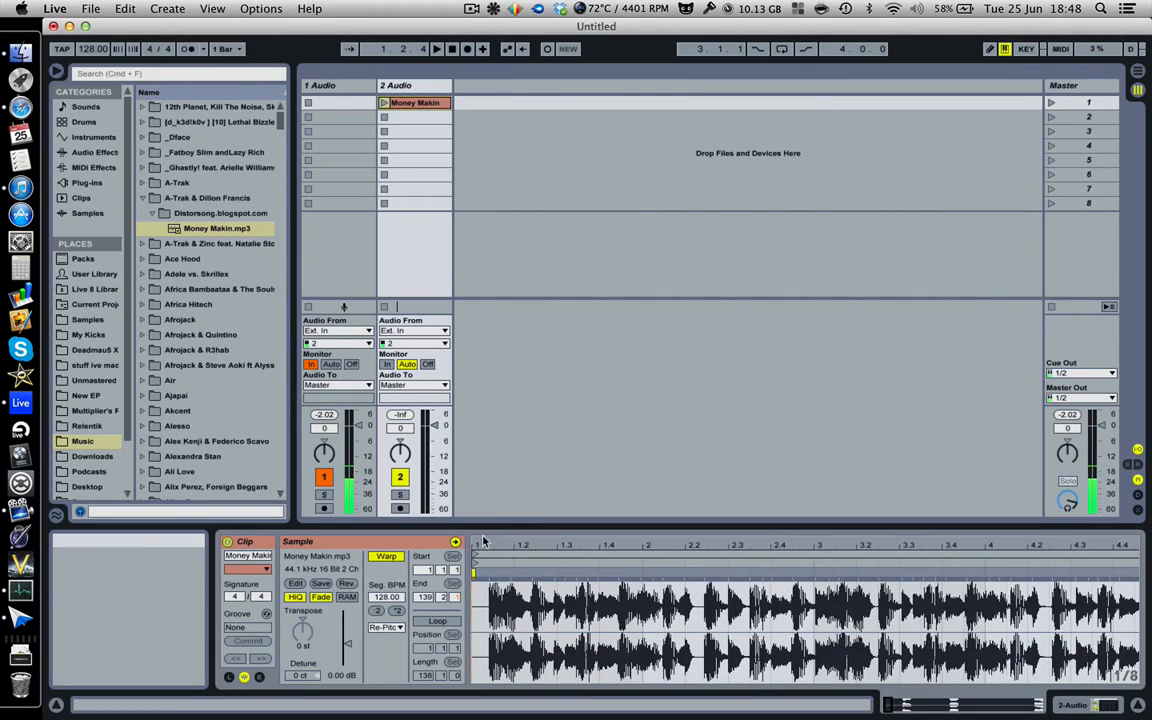
drag(548, 560, 548, 580)
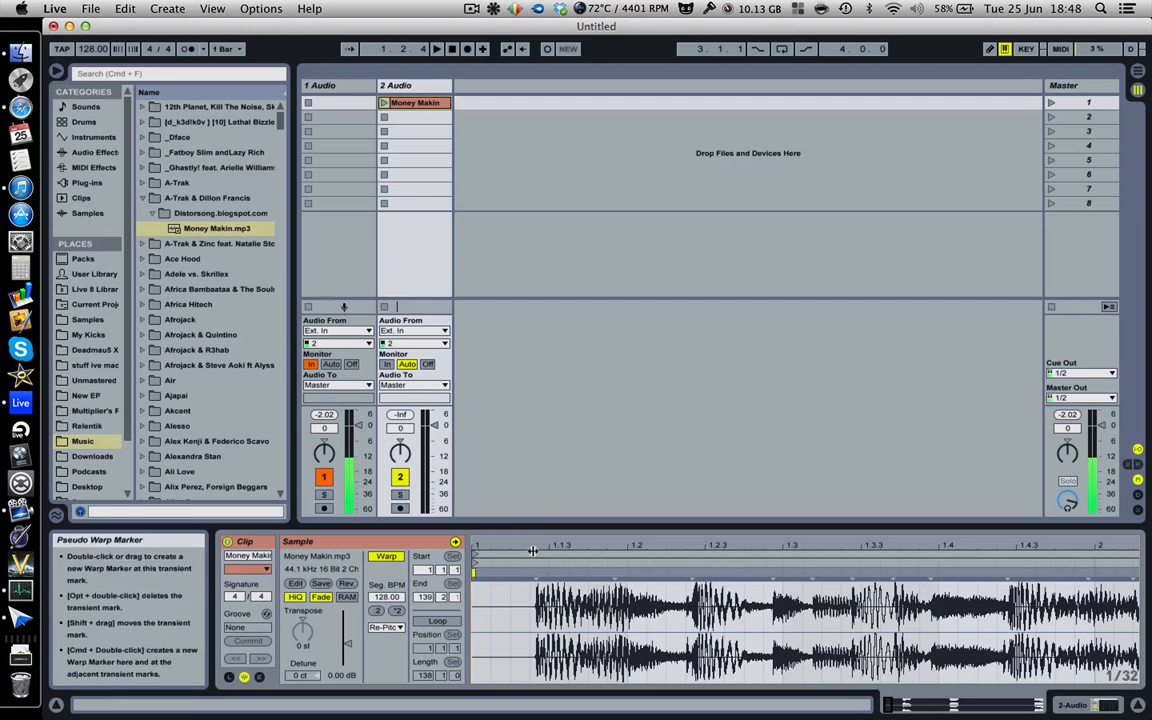
drag(536, 527, 536, 541)
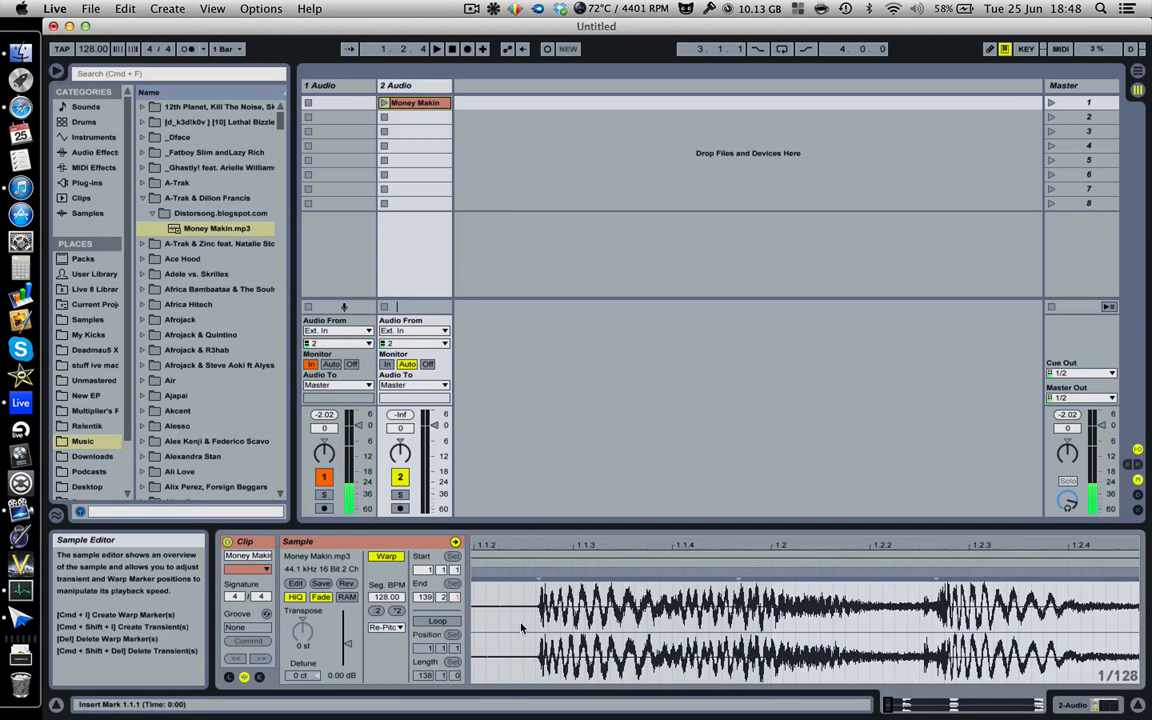
drag(468, 560, 463, 557)
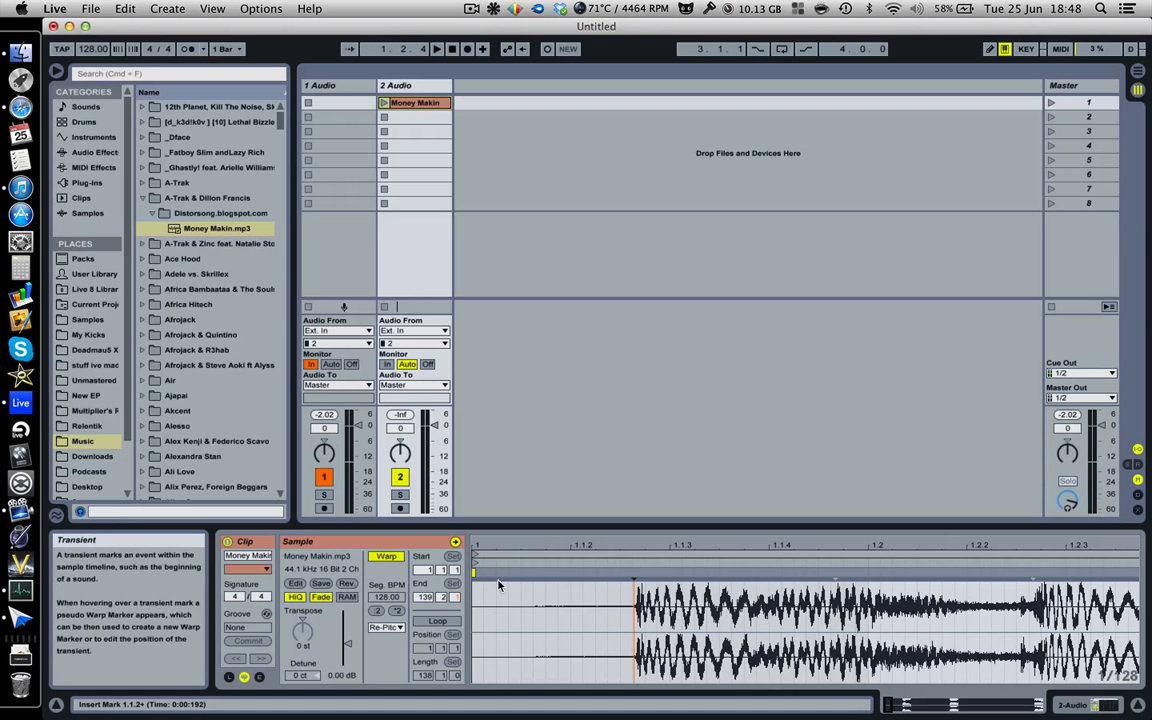
mouse_move(474, 572)
mouse_down()
mouse_move(590, 578)
mouse_move(486, 565)
mouse_up()
drag(676, 543, 848, 480)
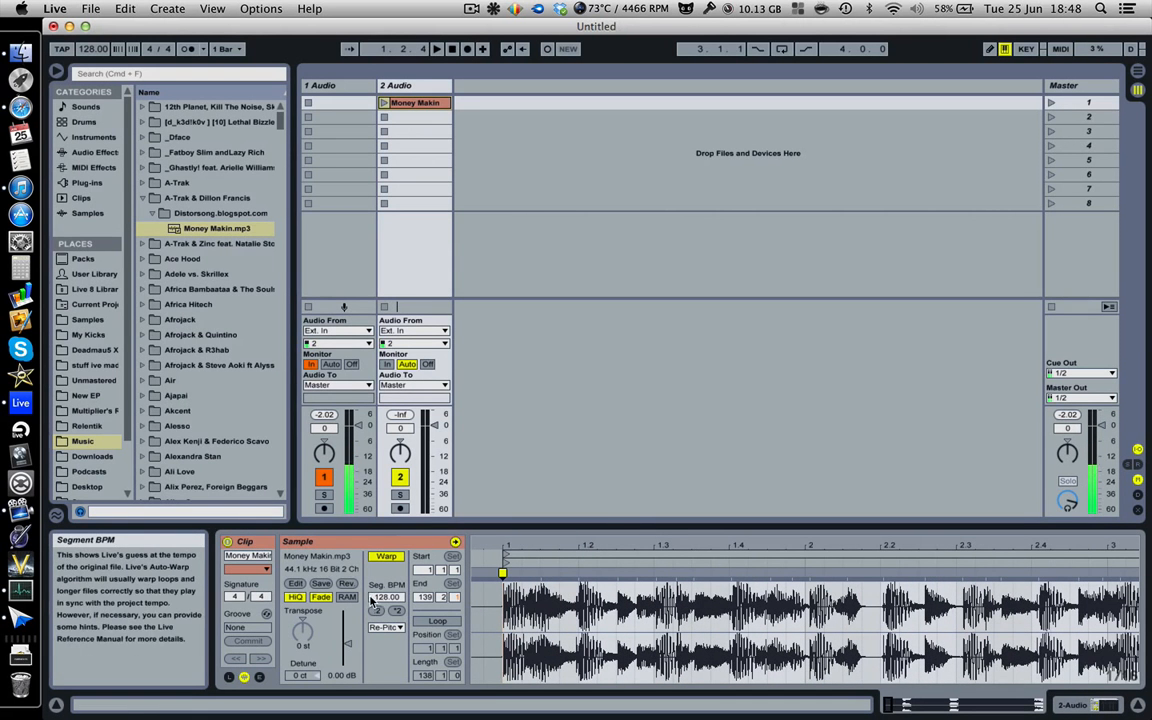
Set the Money Makin clip's segment BPM to 126.00 and check the beat alignment across the following bars
drag(388, 597, 388, 600)
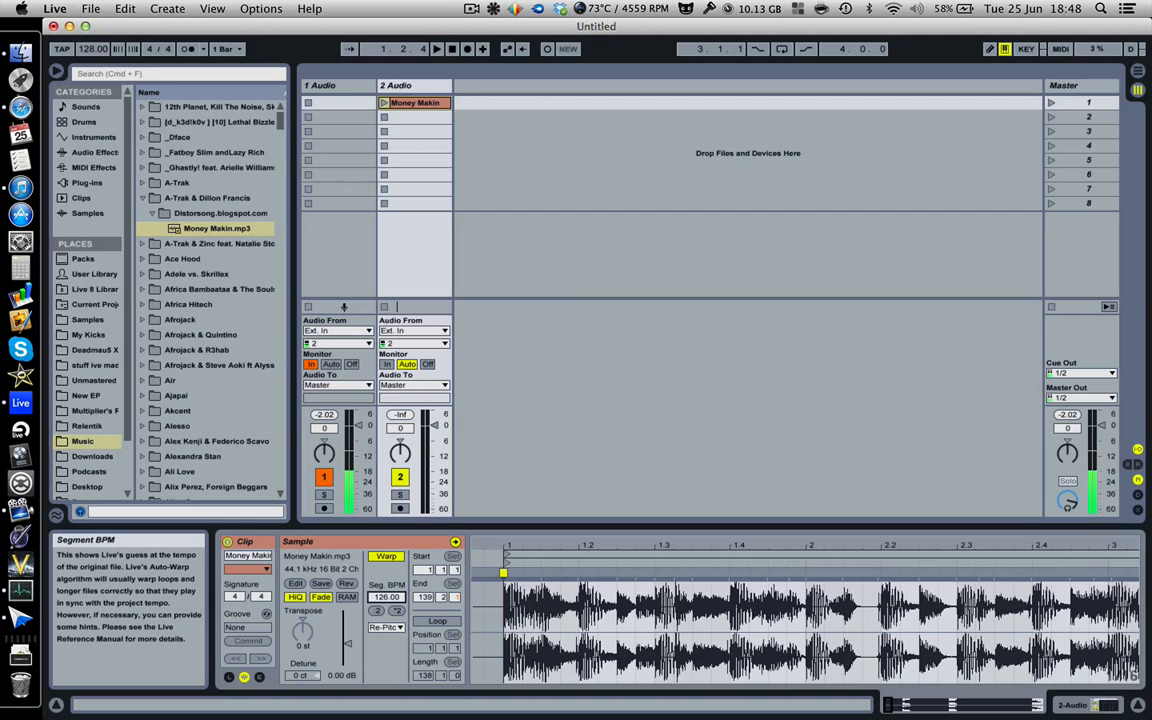
scroll(600, 560, right, 5)
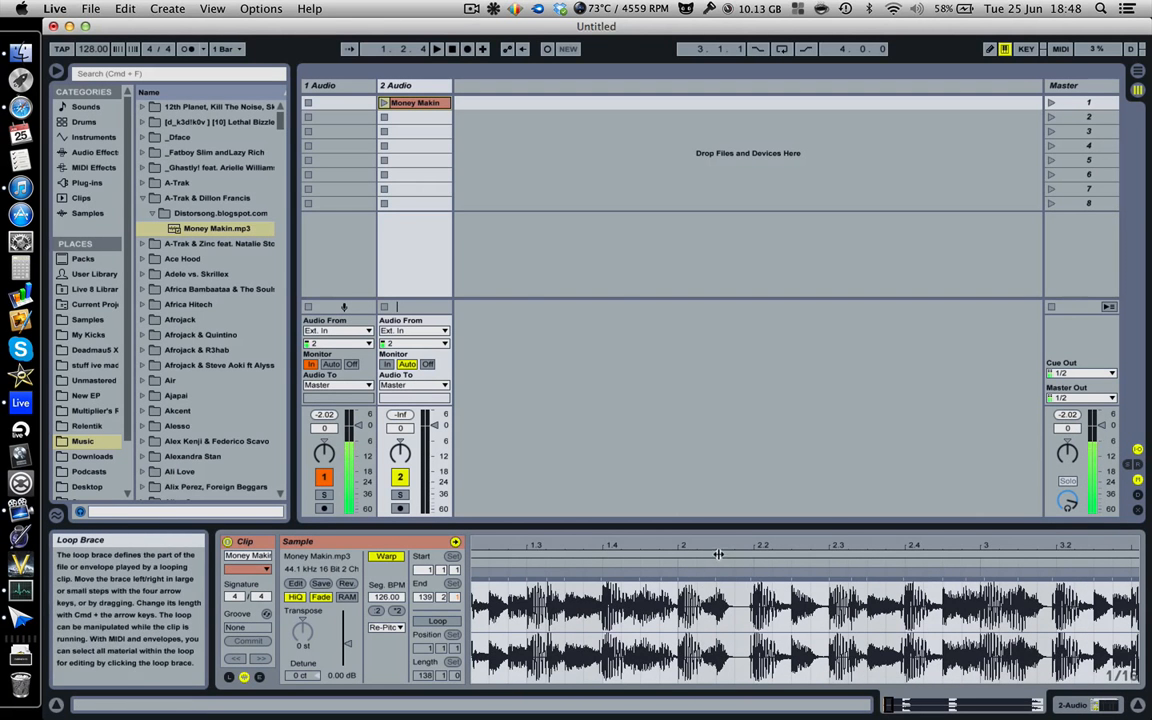
drag(677, 547, 677, 506)
scroll(677, 612, right, 6)
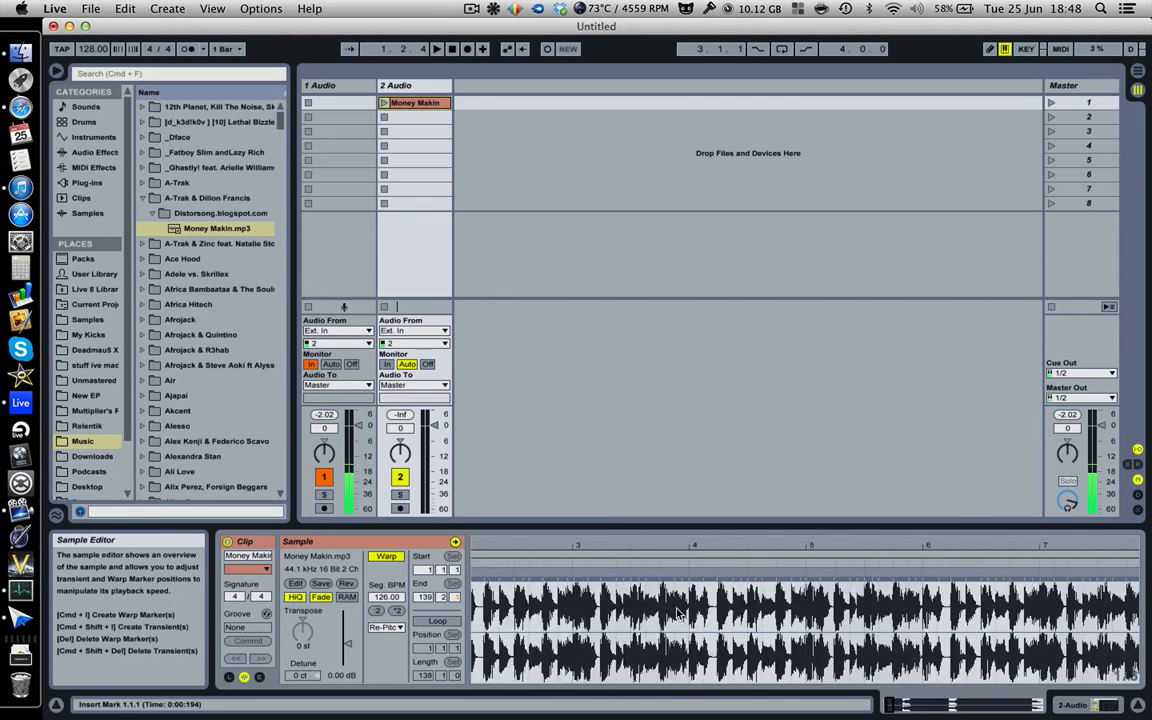
scroll(676, 613, right, 20)
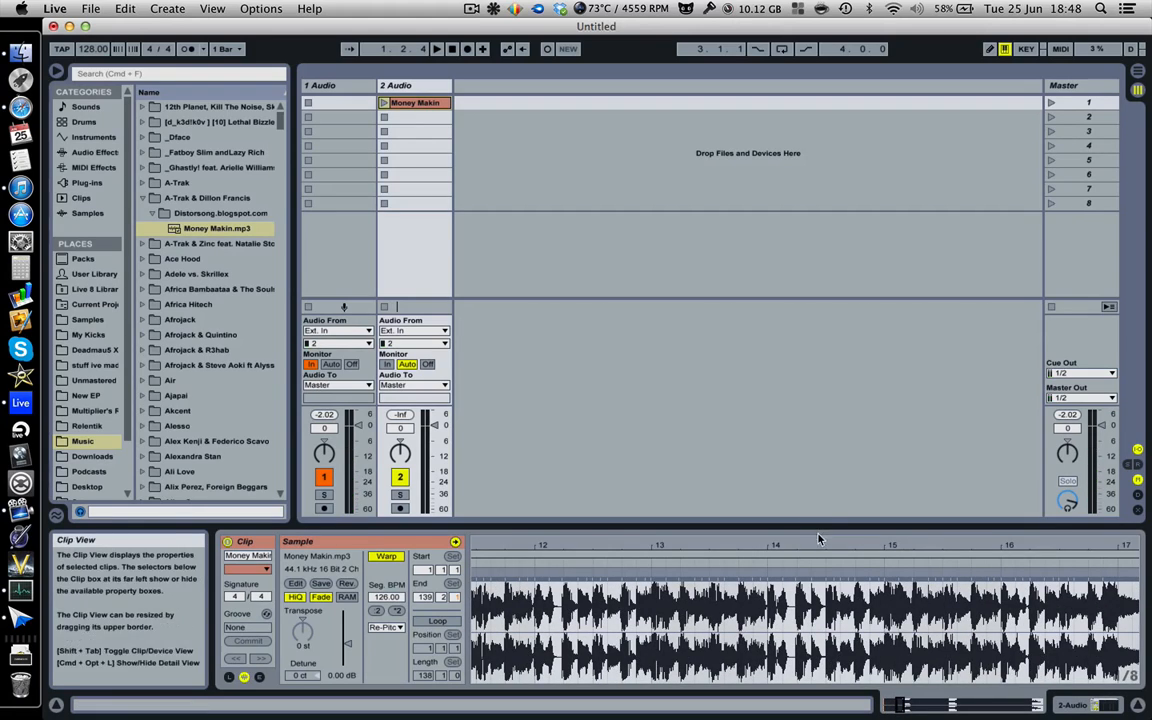
drag(700, 590, 472, 541)
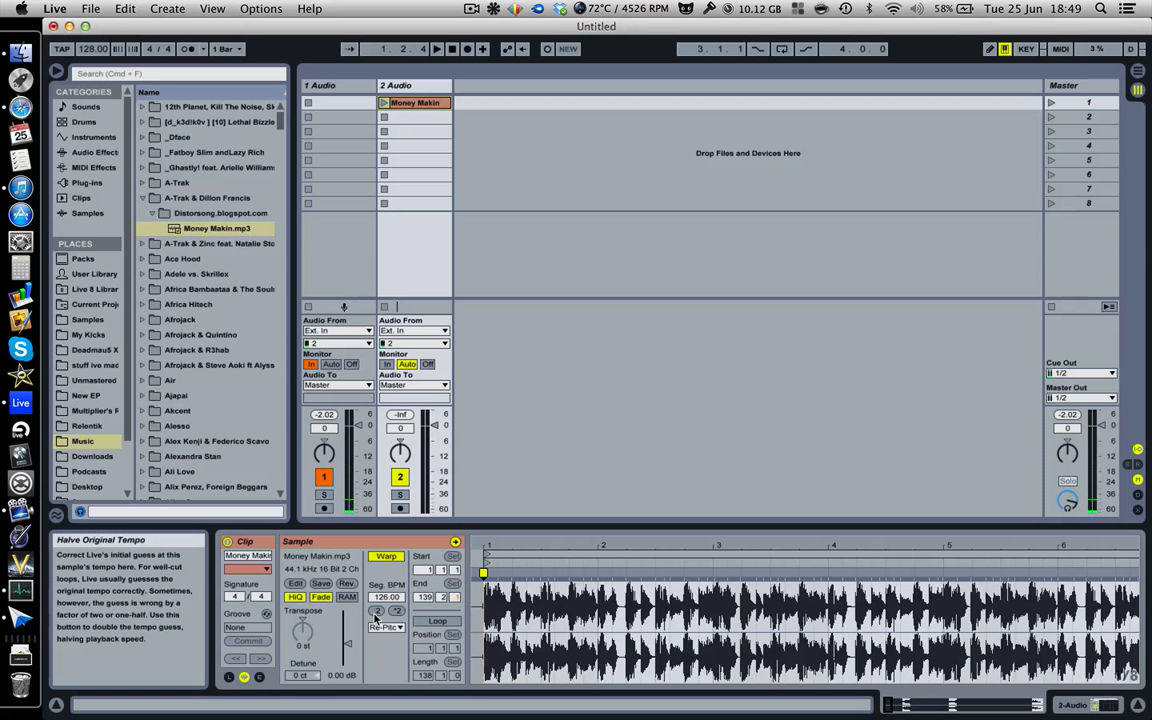
Halve the clip's segment tempo to 63.00 BPM and double it back to 126.00
click(377, 612)
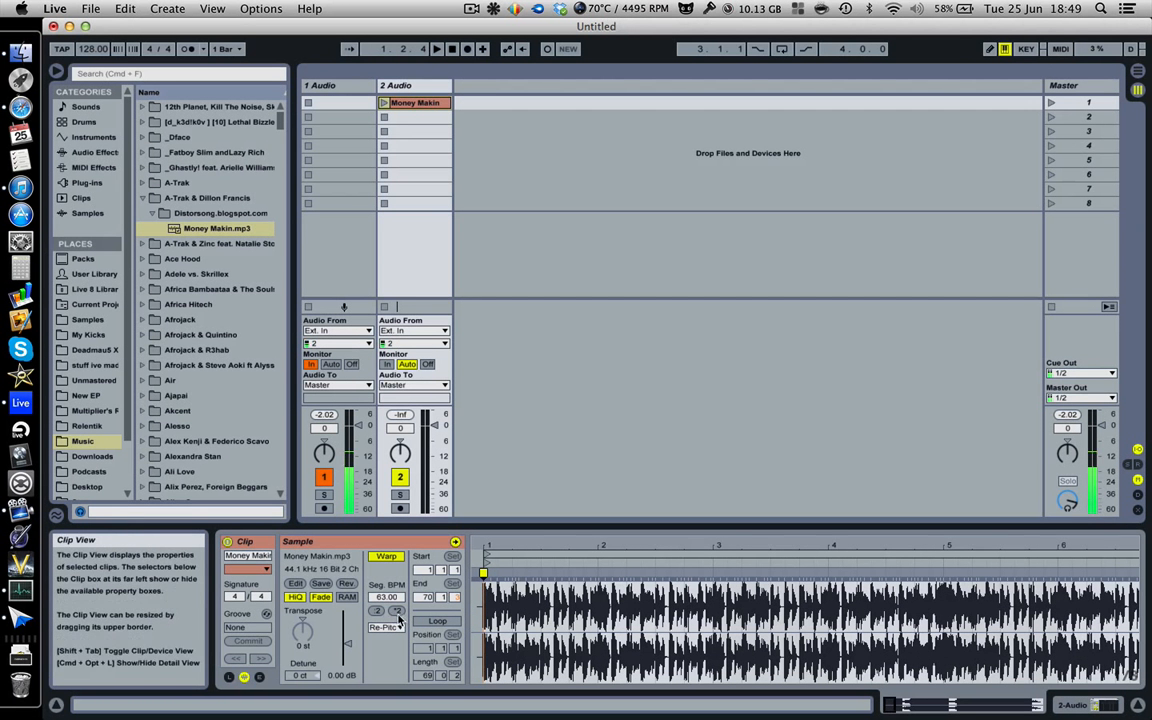
click(399, 611)
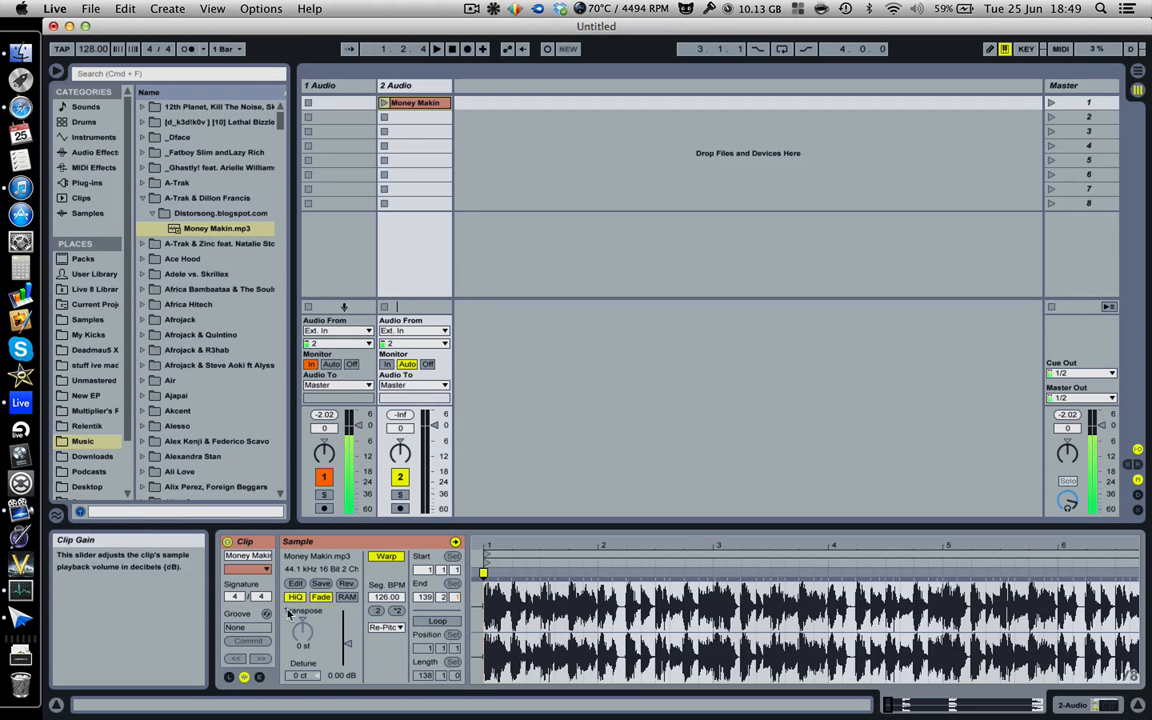
Set the clip's warp mode to Texture, try a transposition of 21 st and reset it to 0 st
click(386, 627)
click(405, 663)
drag(302, 632, 302, 600)
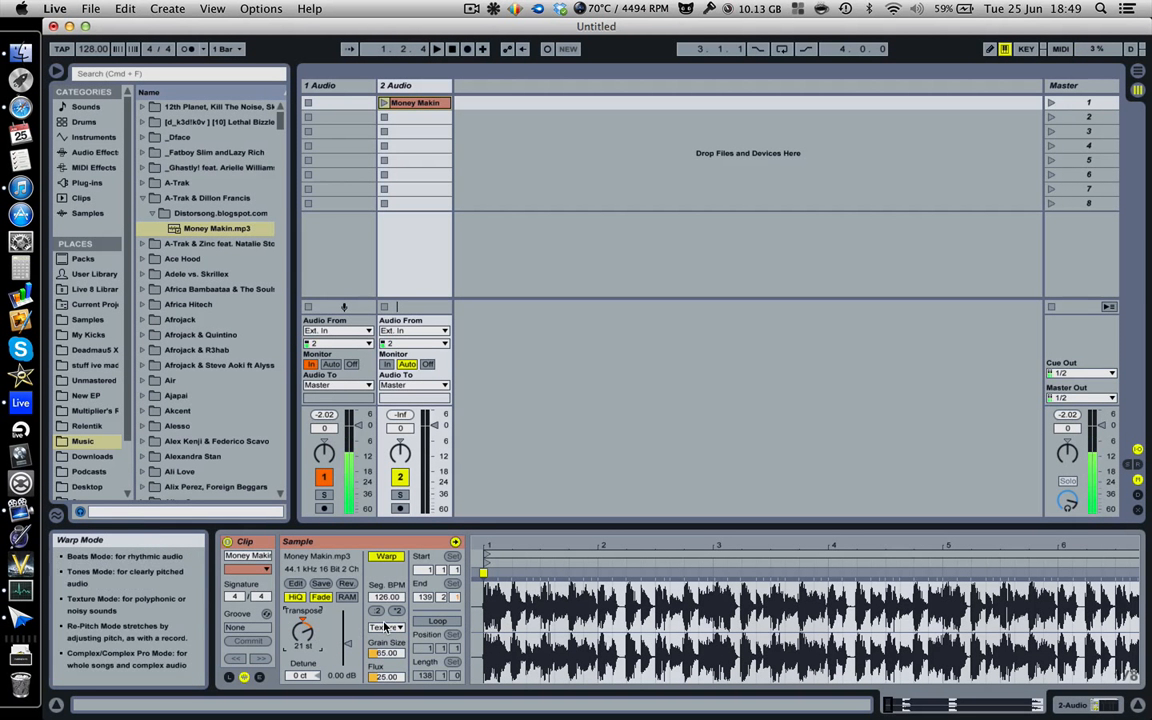
key(Delete)
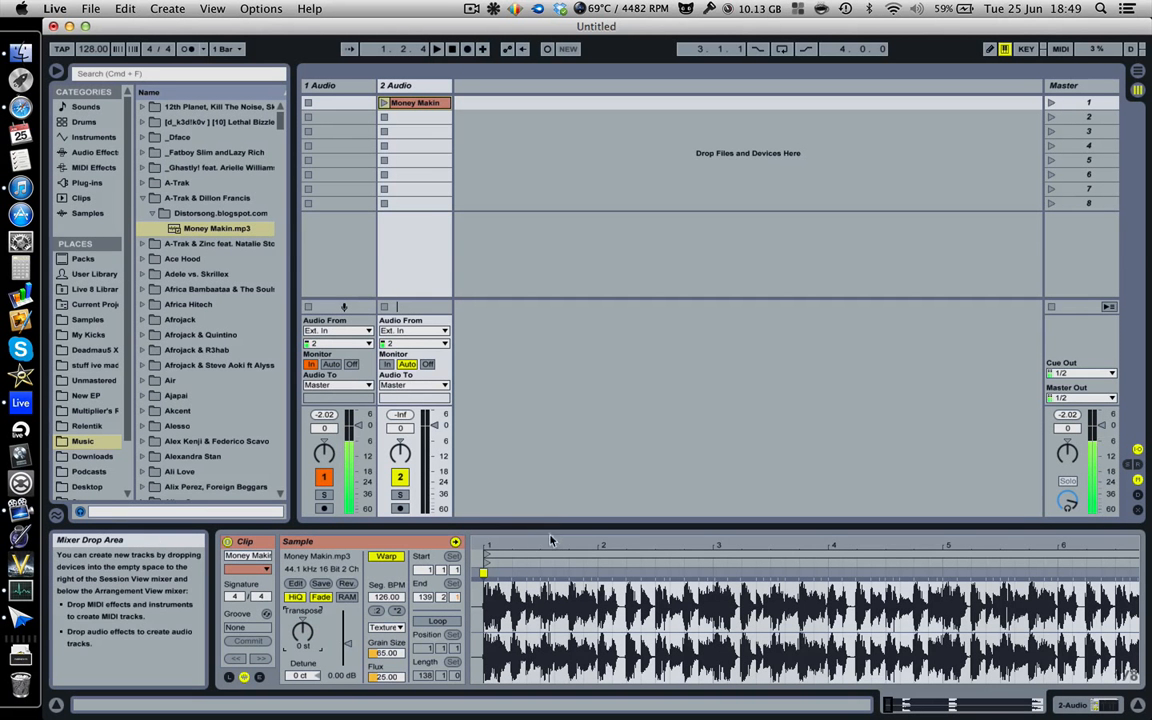
drag(480, 546, 475, 527)
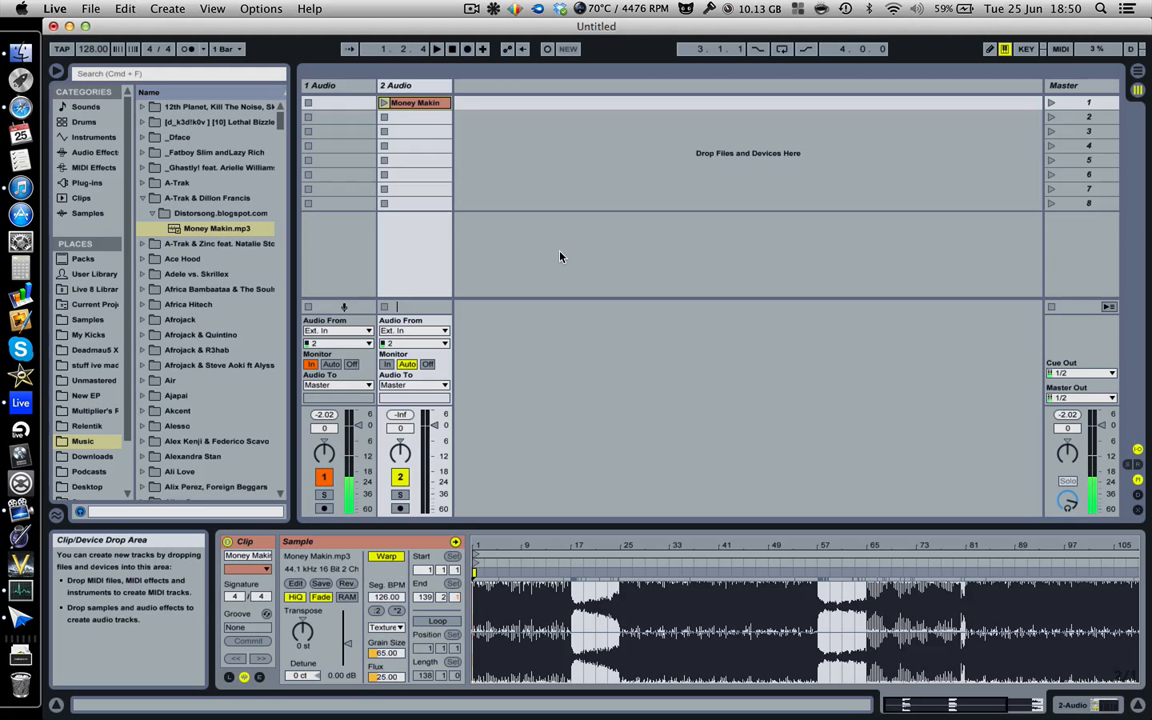
click(471, 8)
click(471, 8)
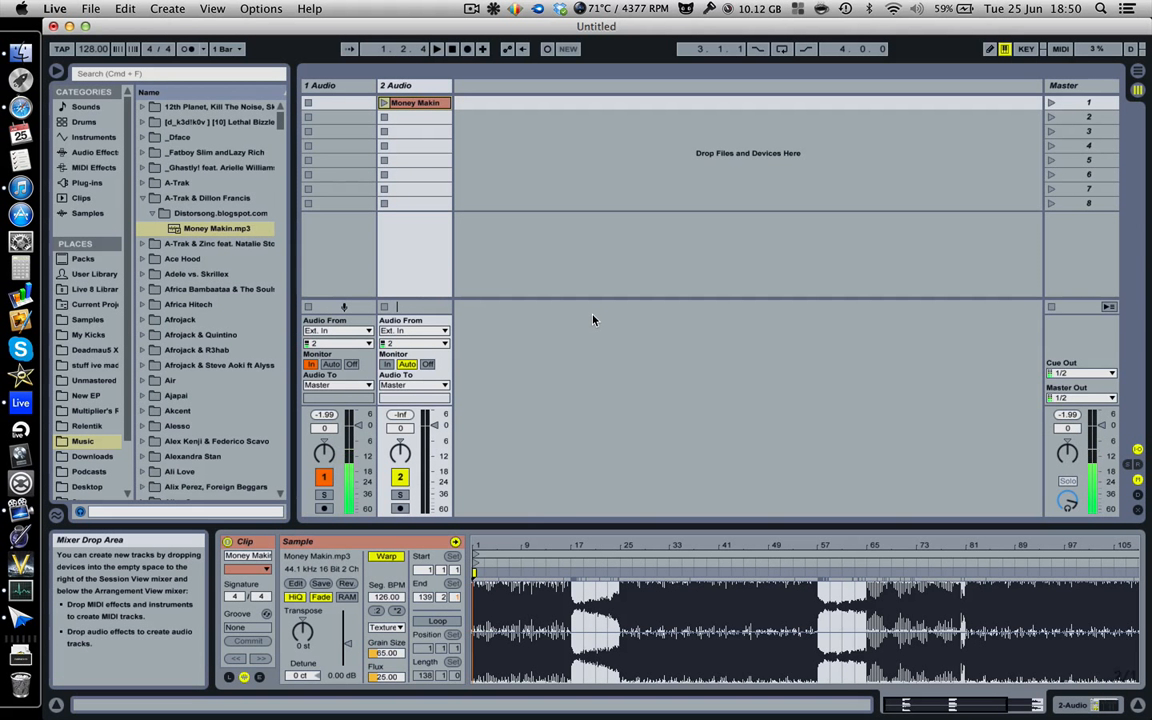
drag(474, 540, 474, 600)
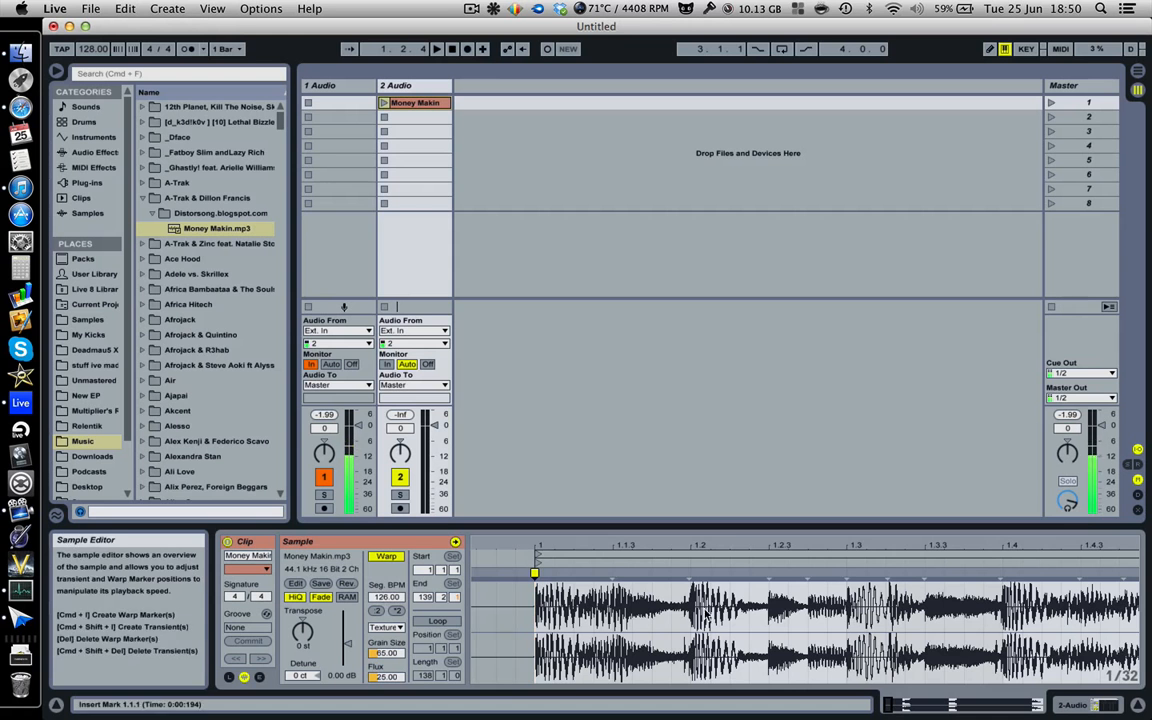
mouse_move(490, 548)
mouse_down()
mouse_move(497, 541)
mouse_move(474, 541)
mouse_up()
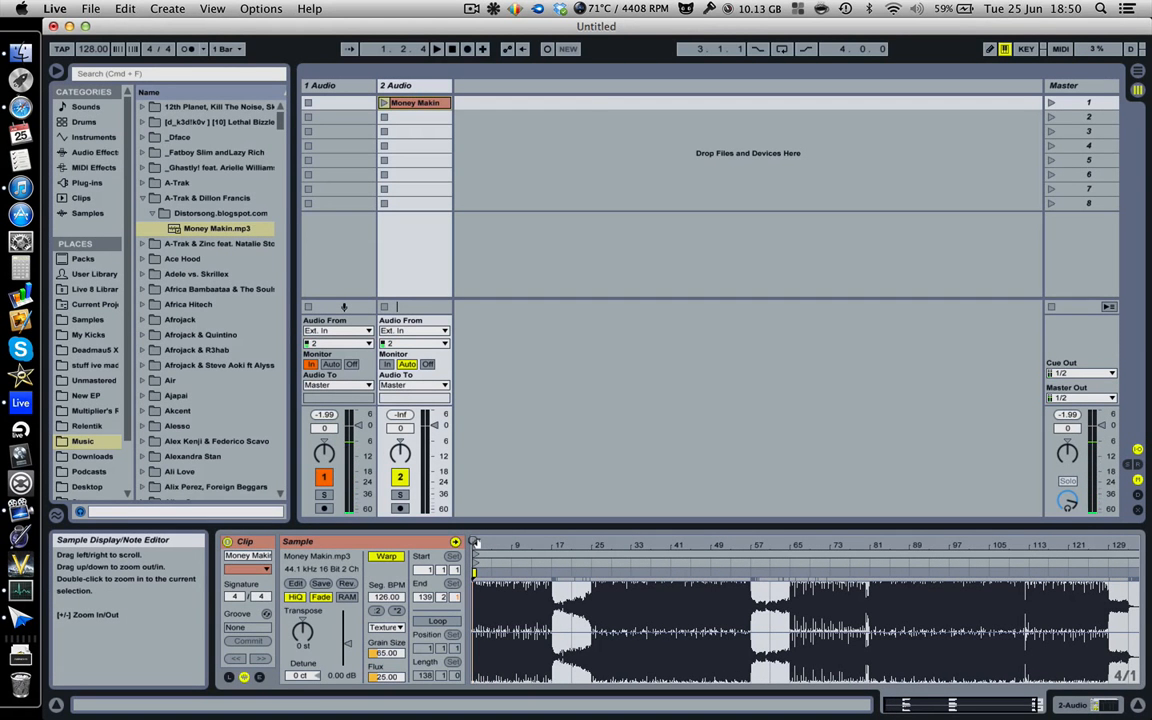